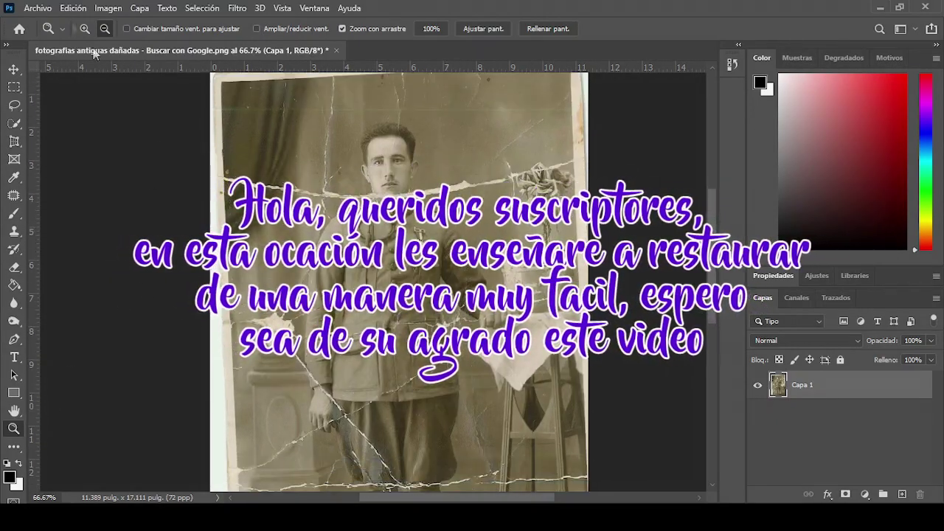
# Zoom to 200% on the soldier's face and pick the Brush tool.
pyautogui.click(354, 119)
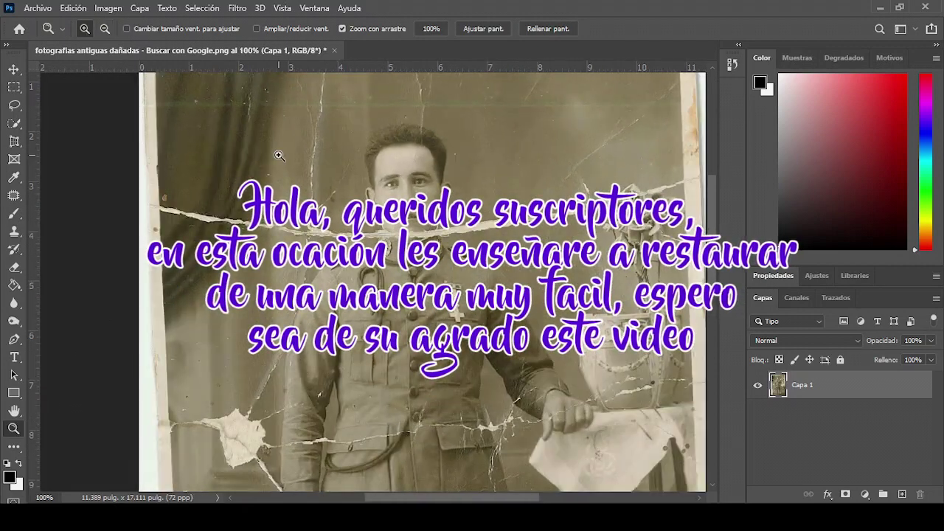
pyautogui.click(16, 214)
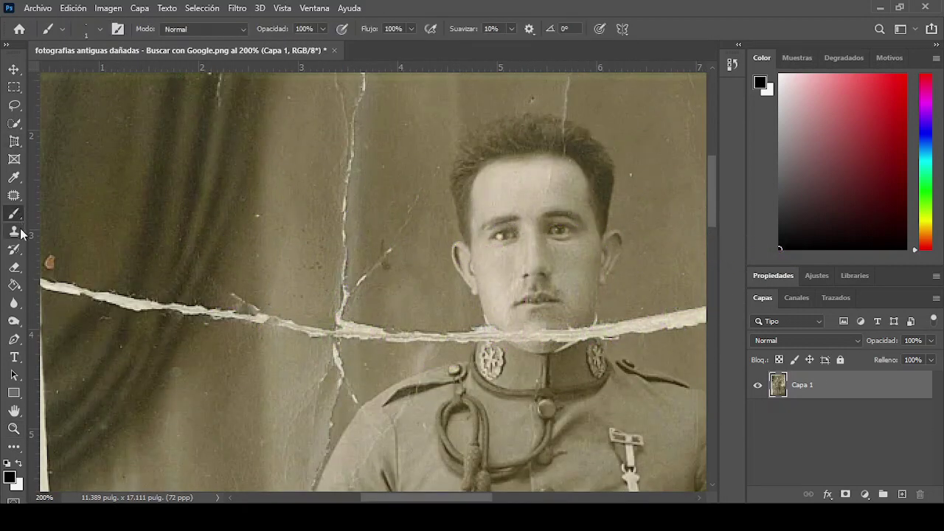
# Add empty layer Capa 2 above the photo with a 21-pixel Spot Healing Brush.
pyautogui.click(22, 233)
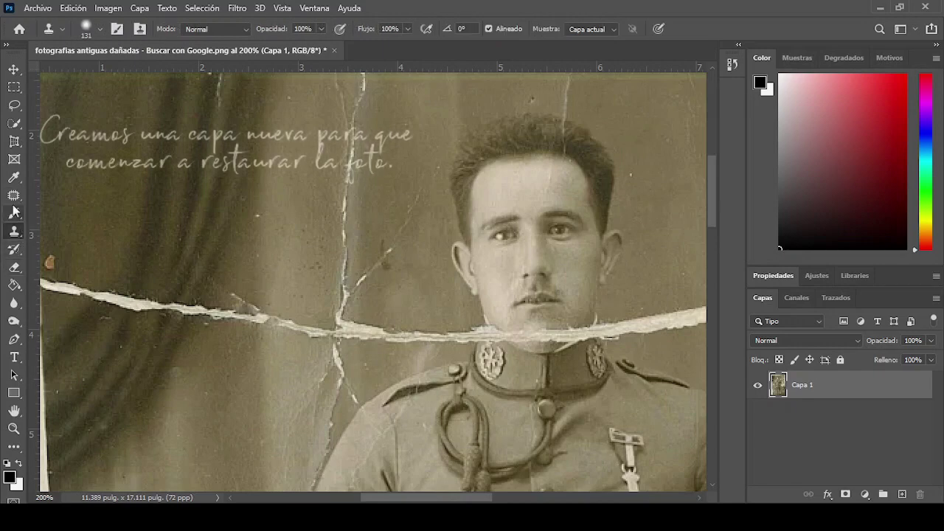
pyautogui.click(14, 195)
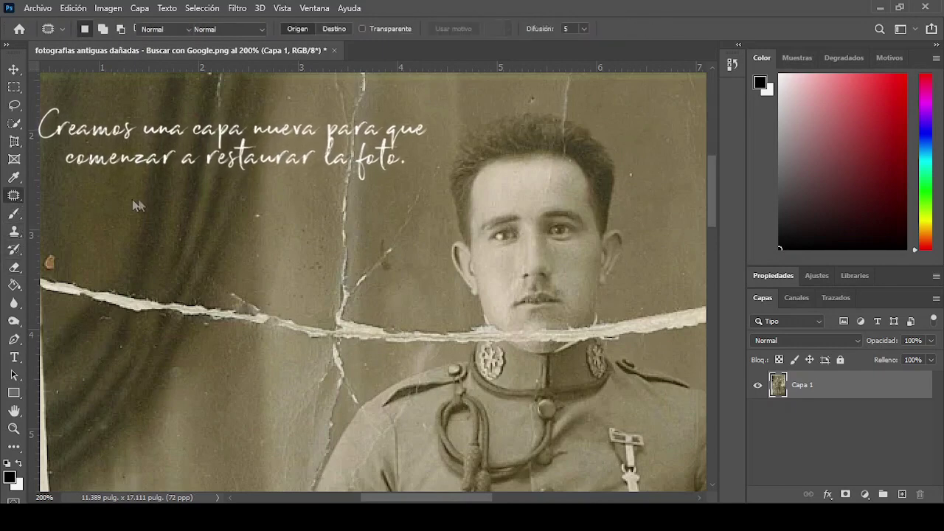
pyautogui.press('j')
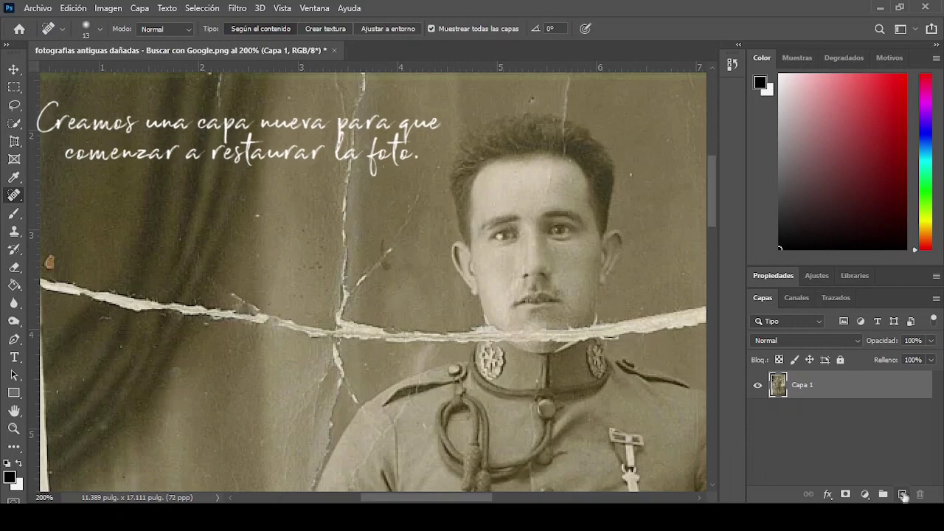
pyautogui.click(902, 494)
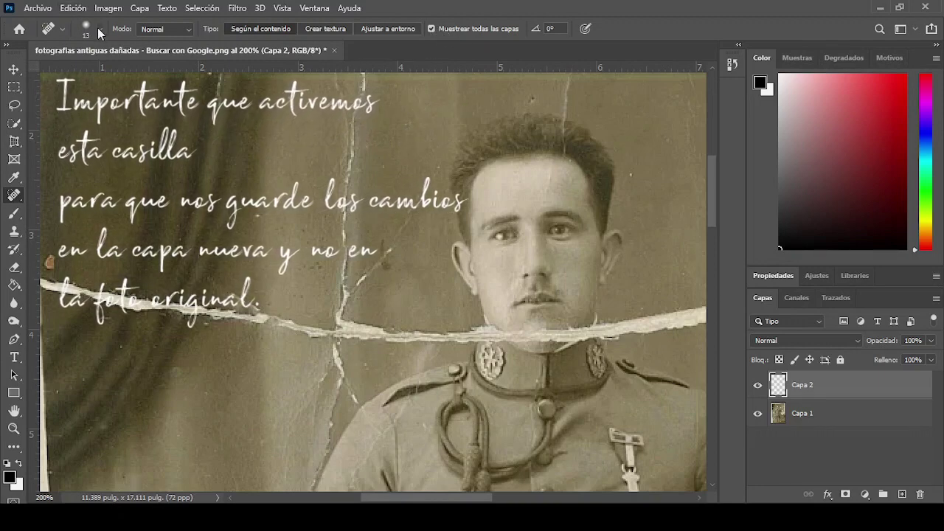
pyautogui.press(']')
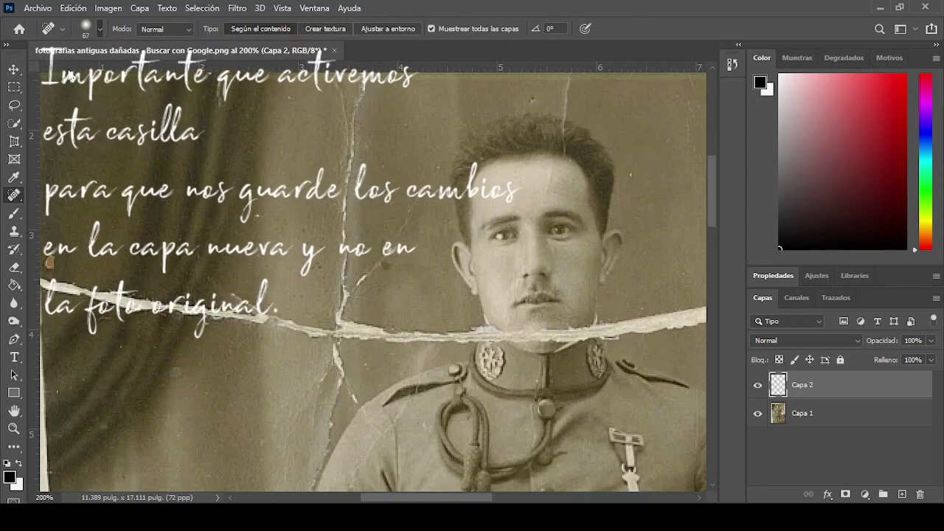
pyautogui.press(']')
pyautogui.press(']')
pyautogui.press(']')
pyautogui.press('[')
pyautogui.press('[')
pyautogui.press('[')
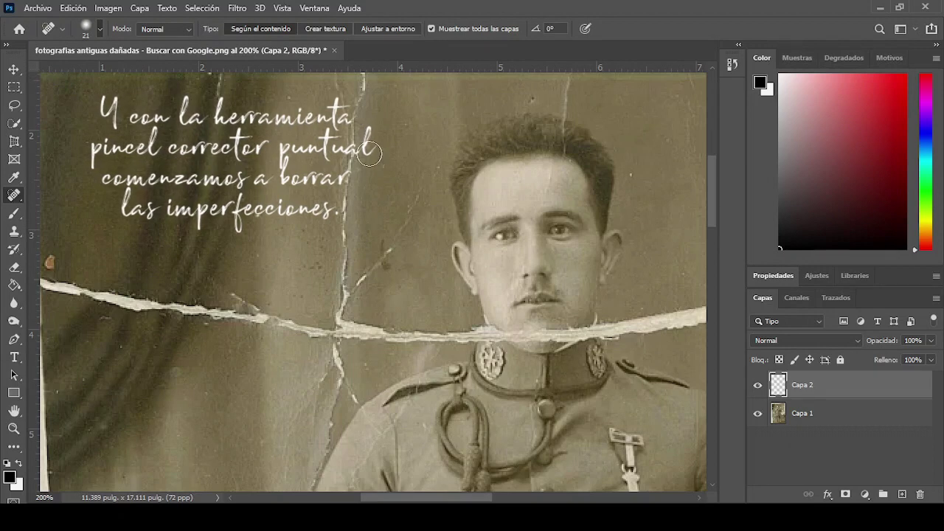
# Heal the cracks beside the head and through the background, shrinking the brush to 17.
pyautogui.moveTo(352, 124); pyautogui.dragTo(347, 286)
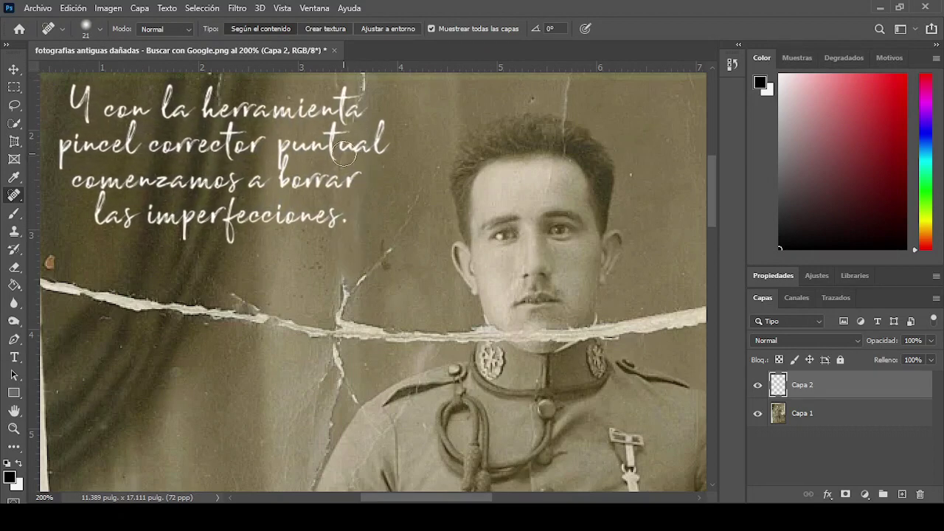
pyautogui.scroll(3, 356, 170)
pyautogui.moveTo(355, 147); pyautogui.dragTo(353, 188)
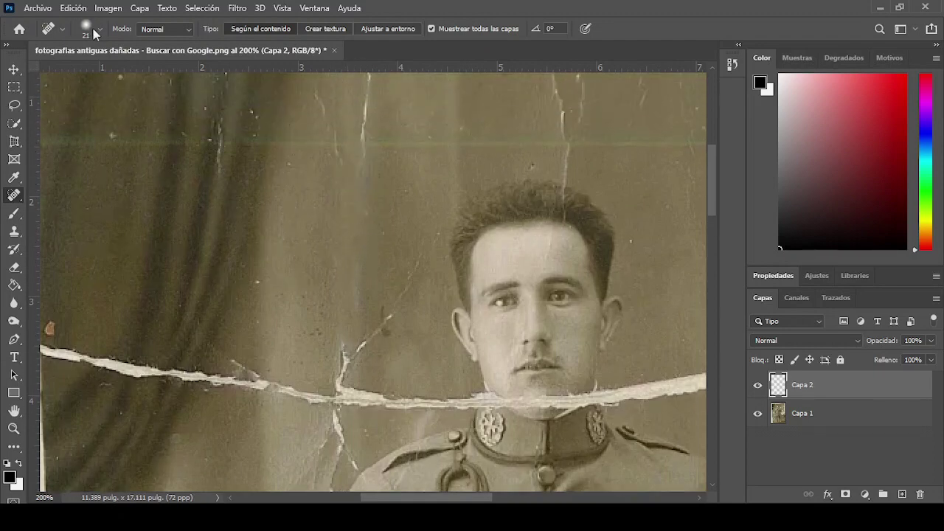
pyautogui.press('[')
pyautogui.press('[')
# Heal the remaining vertical cracks in the upper background and above the soldier's head.
pyautogui.moveTo(368, 99); pyautogui.dragTo(361, 137)
pyautogui.moveTo(216, 104); pyautogui.dragTo(218, 169)
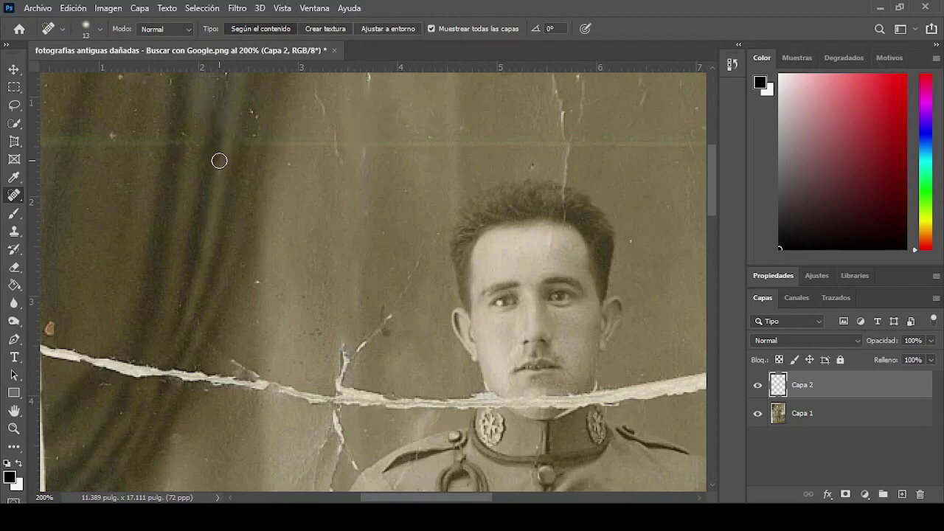
pyautogui.moveTo(251, 109); pyautogui.dragTo(251, 137)
pyautogui.scroll(2, 223, 111)
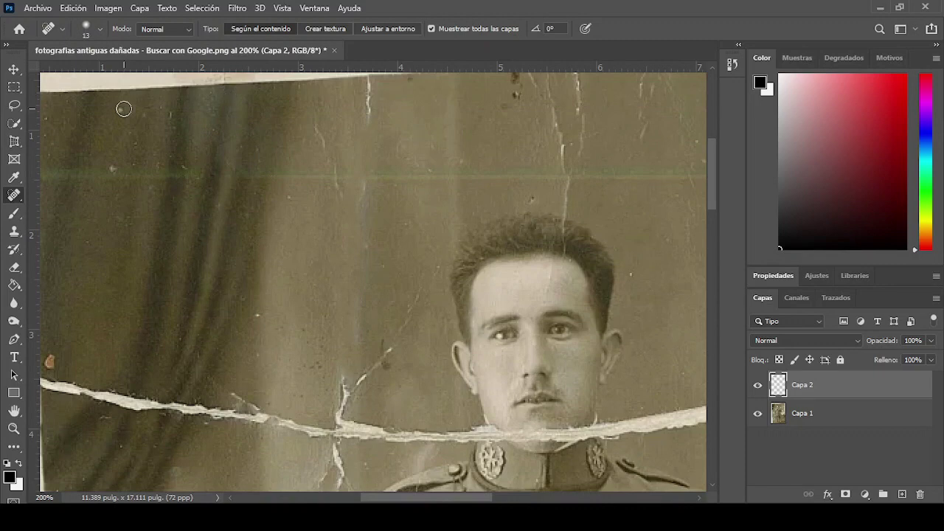
pyautogui.moveTo(368, 83); pyautogui.dragTo(366, 126)
pyautogui.moveTo(317, 106); pyautogui.dragTo(323, 139)
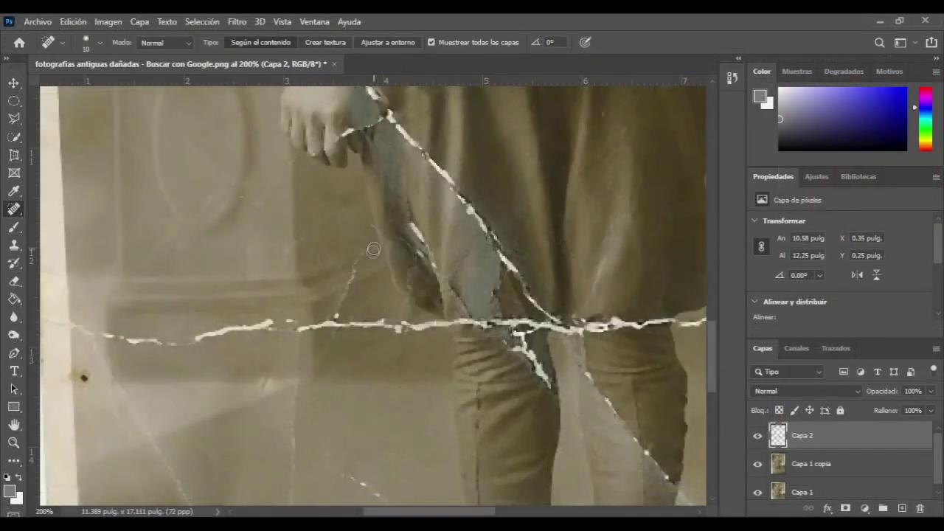
# Heal the horizontal and diagonal cracks and specks across the lower background.
pyautogui.moveTo(342, 294); pyautogui.dragTo(338, 316)
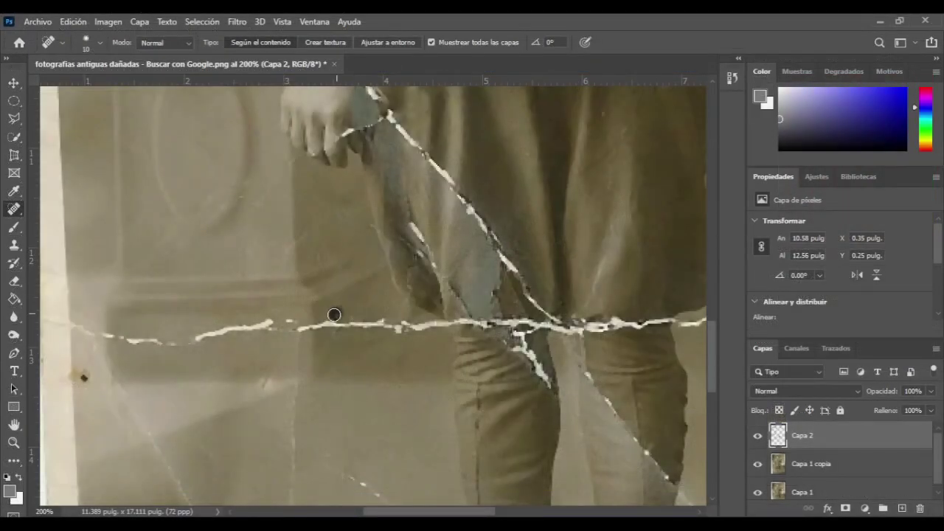
pyautogui.scroll(-3, 387, 332)
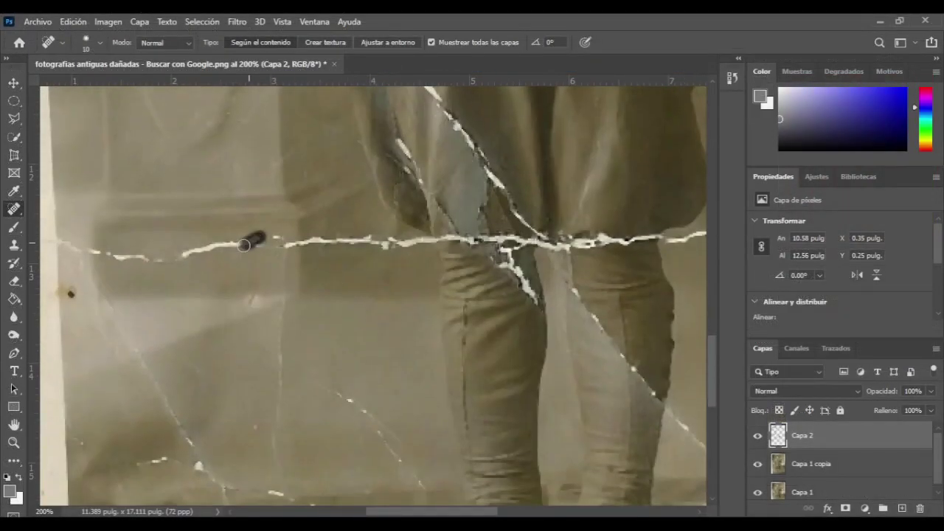
pyautogui.moveTo(243, 244); pyautogui.dragTo(162, 261)
pyautogui.click(255, 246)
pyautogui.click(272, 237)
pyautogui.moveTo(163, 261); pyautogui.dragTo(61, 242)
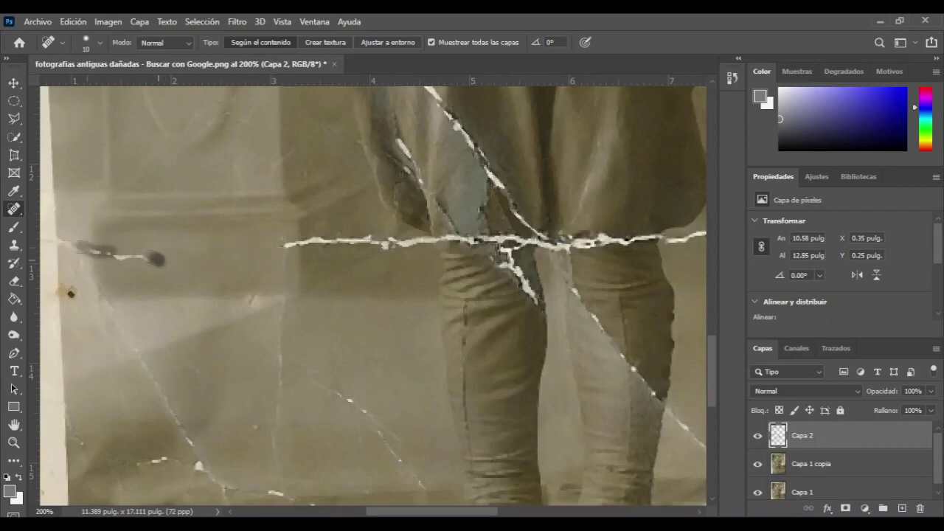
pyautogui.moveTo(187, 354); pyautogui.dragTo(179, 300)
pyautogui.moveTo(101, 251)
pyautogui.mouseDown()
pyautogui.moveTo(180, 395)
pyautogui.moveTo(171, 415)
pyautogui.moveTo(210, 450)
pyautogui.mouseUp()
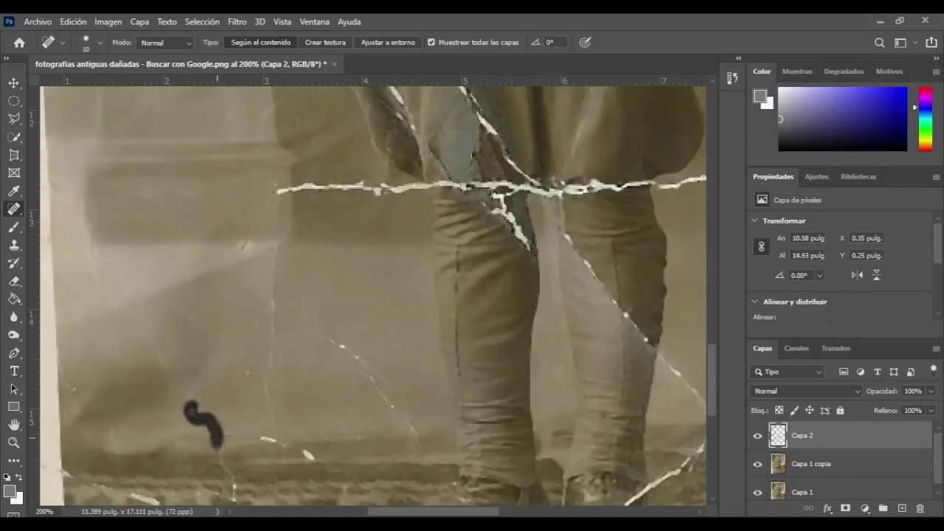
pyautogui.scroll(-3, 210, 450)
pyautogui.moveTo(310, 203); pyautogui.dragTo(410, 299)
pyautogui.scroll(2, 478, 162)
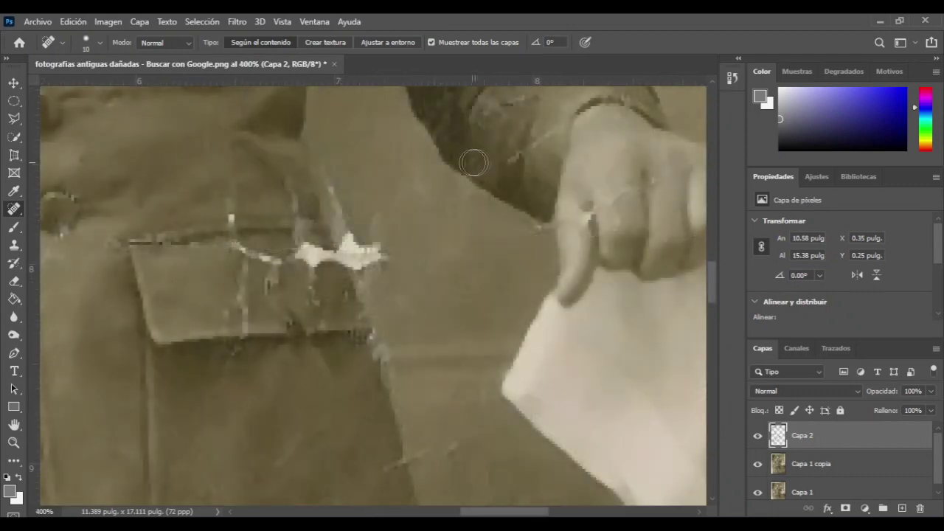
# Heal the white damage, specks and line on the jacket pocket.
pyautogui.moveTo(335, 179)
pyautogui.mouseDown()
pyautogui.moveTo(363, 248)
pyautogui.moveTo(229, 251)
pyautogui.mouseUp()
pyautogui.click(308, 249)
pyautogui.click(319, 284)
pyautogui.click(273, 270)
pyautogui.moveTo(258, 261); pyautogui.dragTo(236, 317)
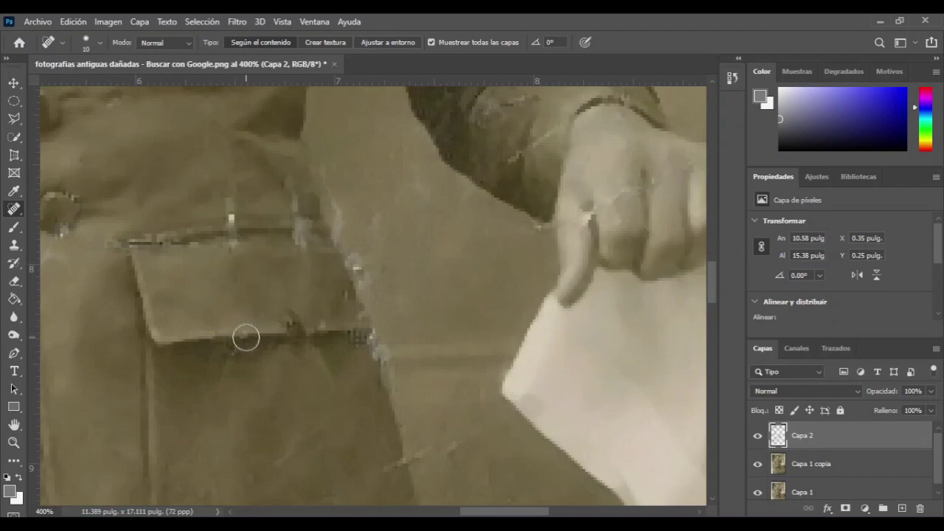
pyautogui.click(211, 354)
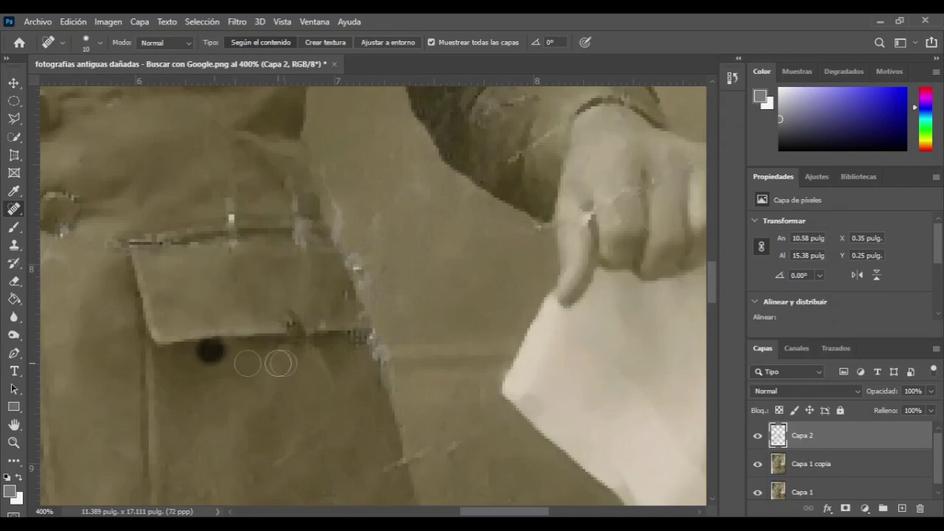
# Heal the streak along the jacket edge and the white scratches on the ornate table object.
pyautogui.moveTo(329, 158)
pyautogui.mouseDown()
pyautogui.moveTo(330, 214)
pyautogui.moveTo(464, 355)
pyautogui.mouseUp()
pyautogui.moveTo(489, 309); pyautogui.dragTo(515, 310)
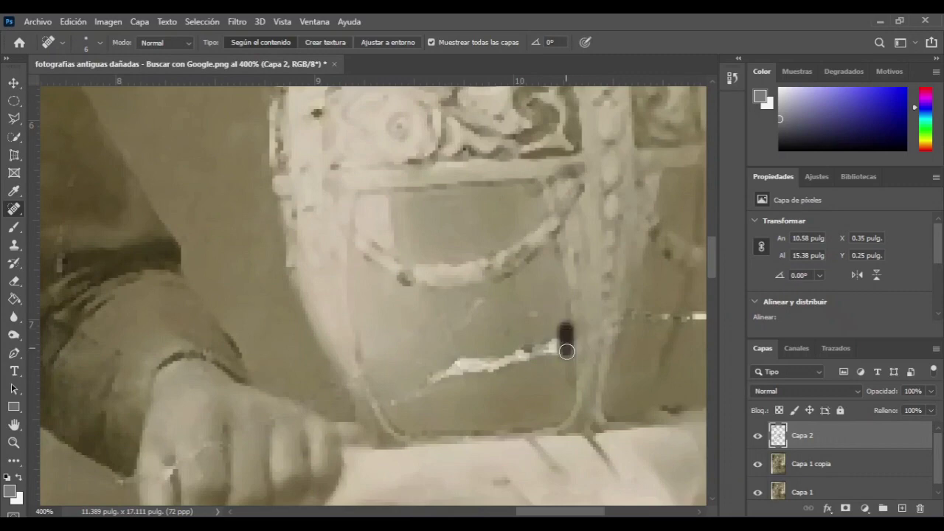
pyautogui.moveTo(557, 340); pyautogui.dragTo(410, 394)
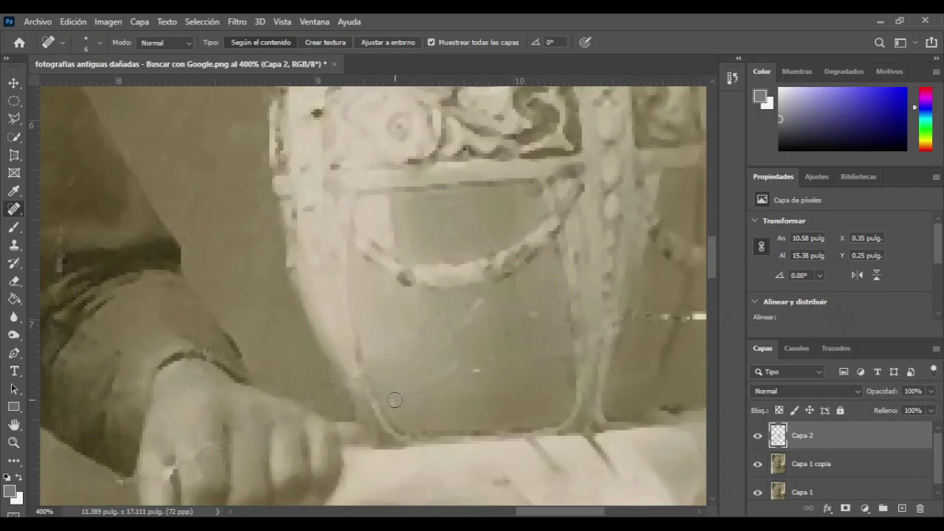
pyautogui.moveTo(487, 297); pyautogui.dragTo(447, 340)
pyautogui.click(450, 373)
pyautogui.moveTo(450, 373); pyautogui.dragTo(387, 395)
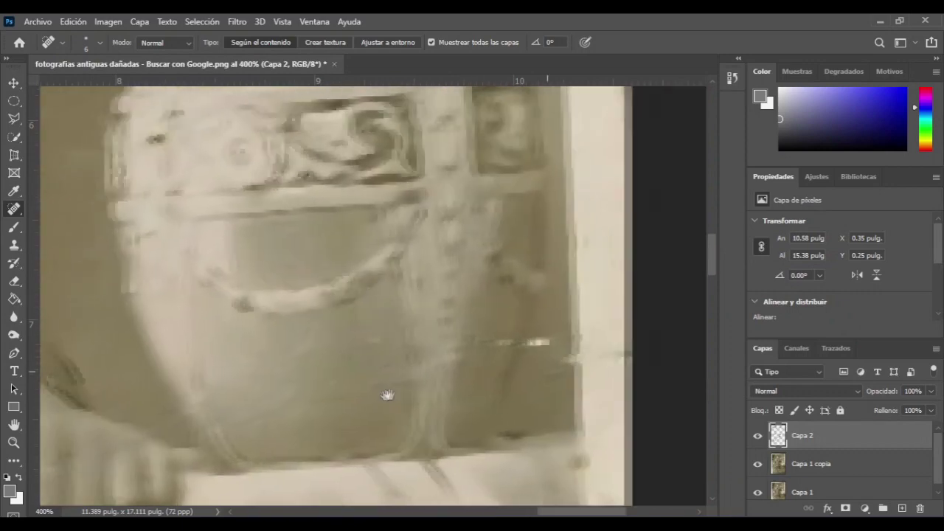
# Heal damage at the ornate object's right side and the blemishes on the soldier's leg.
pyautogui.moveTo(539, 347); pyautogui.dragTo(456, 341)
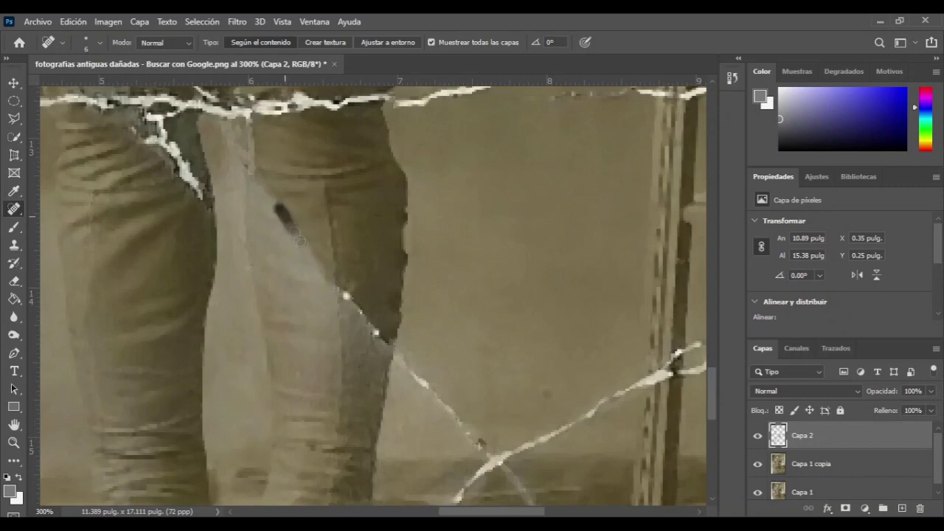
pyautogui.moveTo(359, 276); pyautogui.dragTo(357, 306)
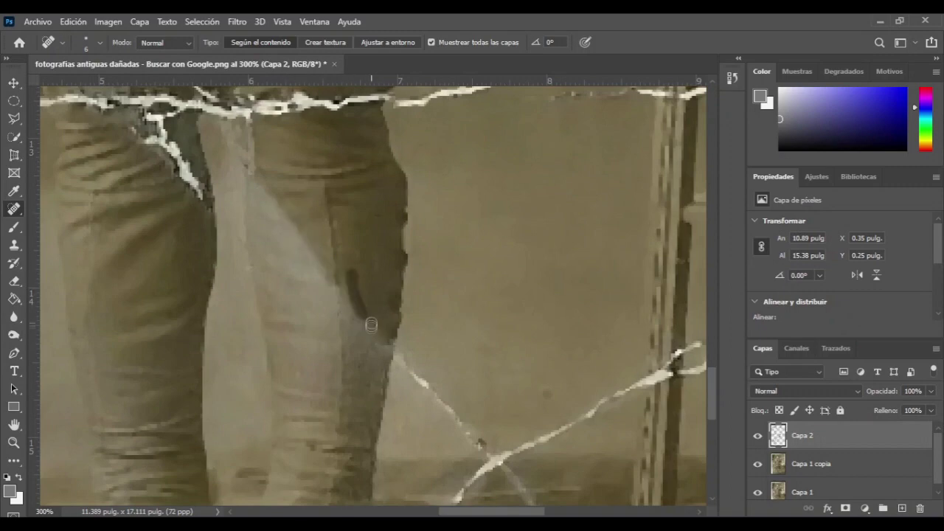
pyautogui.moveTo(317, 273); pyautogui.dragTo(281, 188)
pyautogui.moveTo(302, 221)
pyautogui.mouseDown()
pyautogui.moveTo(285, 204)
pyautogui.moveTo(369, 295)
pyautogui.mouseUp()
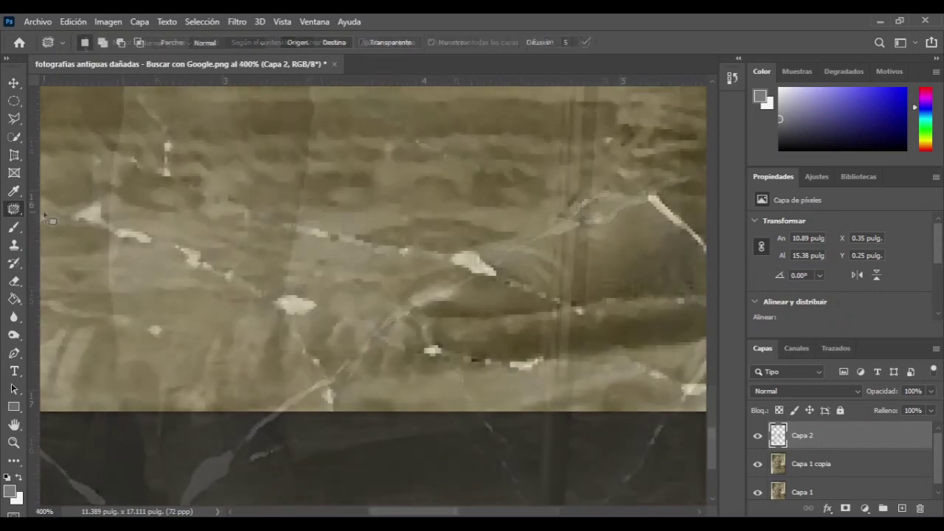
# Heal the cracks and scattered specks across the floor.
pyautogui.moveTo(251, 291); pyautogui.dragTo(181, 250)
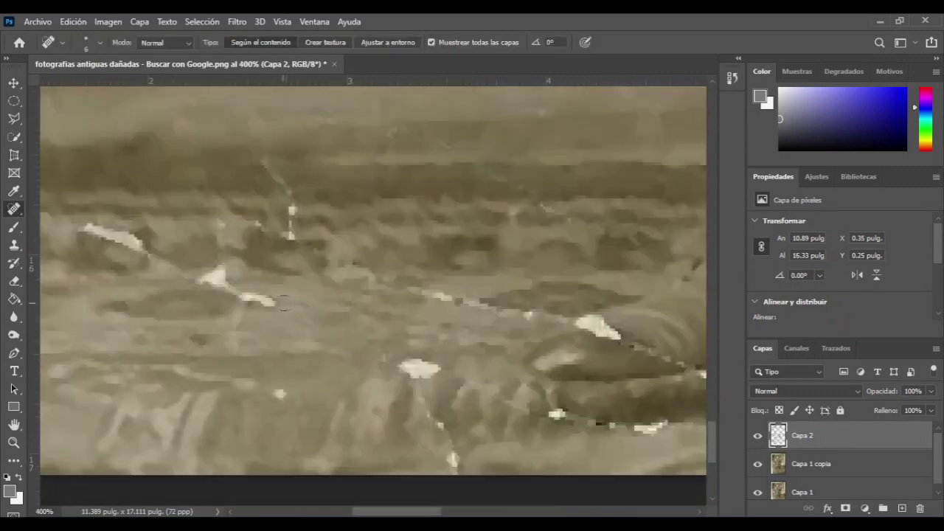
pyautogui.moveTo(284, 302); pyautogui.dragTo(217, 280)
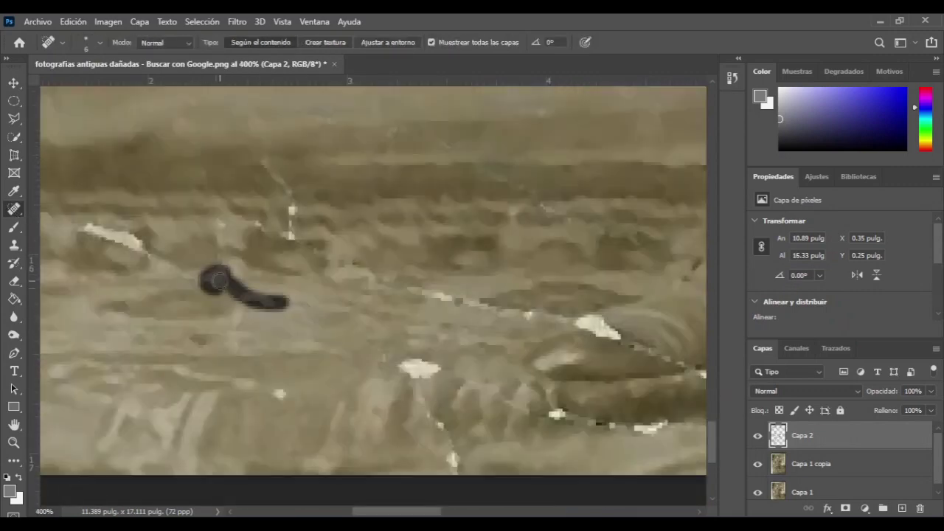
pyautogui.moveTo(292, 242); pyautogui.dragTo(292, 209)
pyautogui.moveTo(189, 272); pyautogui.dragTo(74, 225)
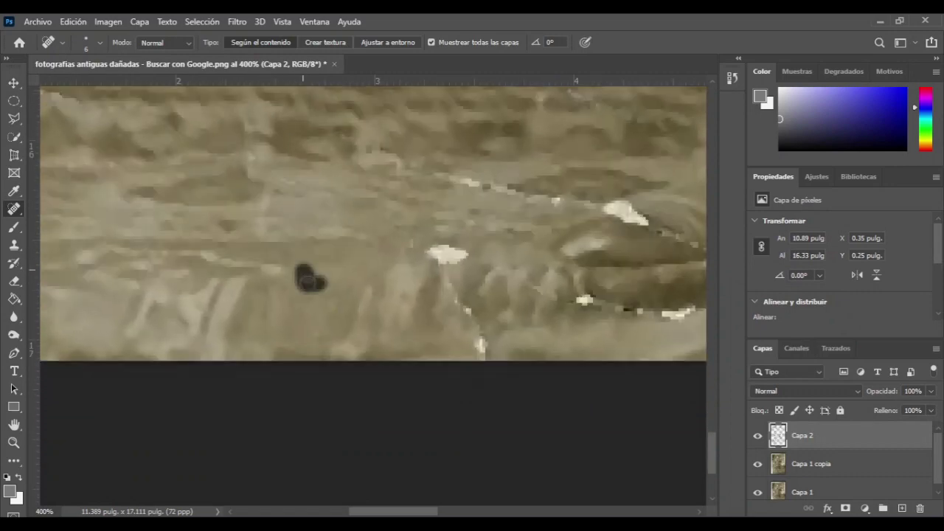
pyautogui.moveTo(310, 279); pyautogui.dragTo(196, 251)
pyautogui.moveTo(413, 249)
pyautogui.mouseDown()
pyautogui.moveTo(452, 252)
pyautogui.moveTo(481, 353)
pyautogui.mouseUp()
pyautogui.moveTo(531, 309); pyautogui.dragTo(324, 258)
# Heal the cracks and small spots on the left boot down to its sole.
pyautogui.scroll(-4, 323, 259)
pyautogui.hscroll(-3, 498, 211)
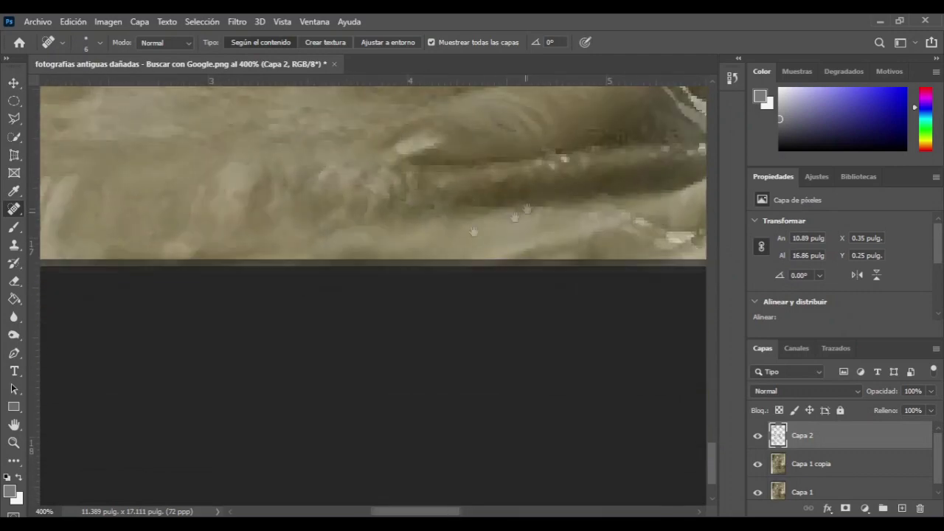
pyautogui.scroll(4, 448, 207)
pyautogui.hscroll(7, 448, 207)
pyautogui.moveTo(354, 195); pyautogui.dragTo(461, 284)
pyautogui.click(433, 260)
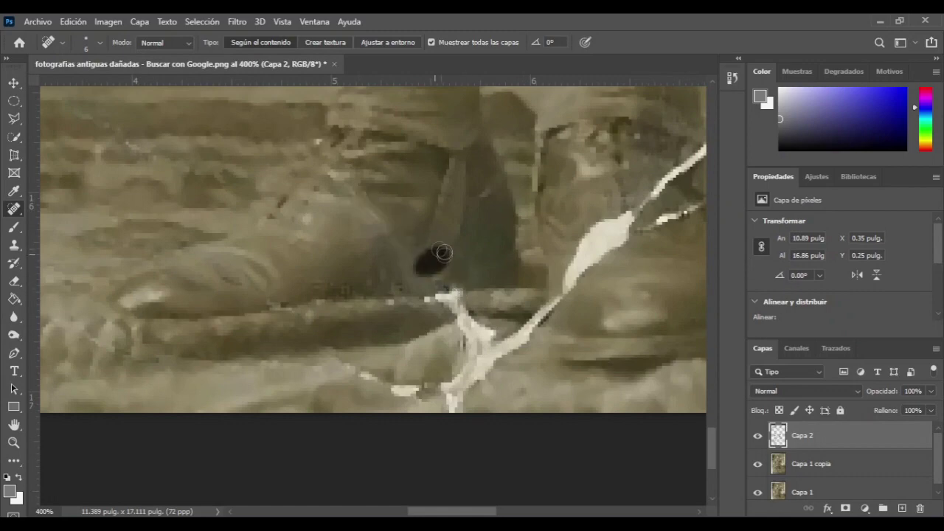
pyautogui.moveTo(489, 332); pyautogui.dragTo(475, 347)
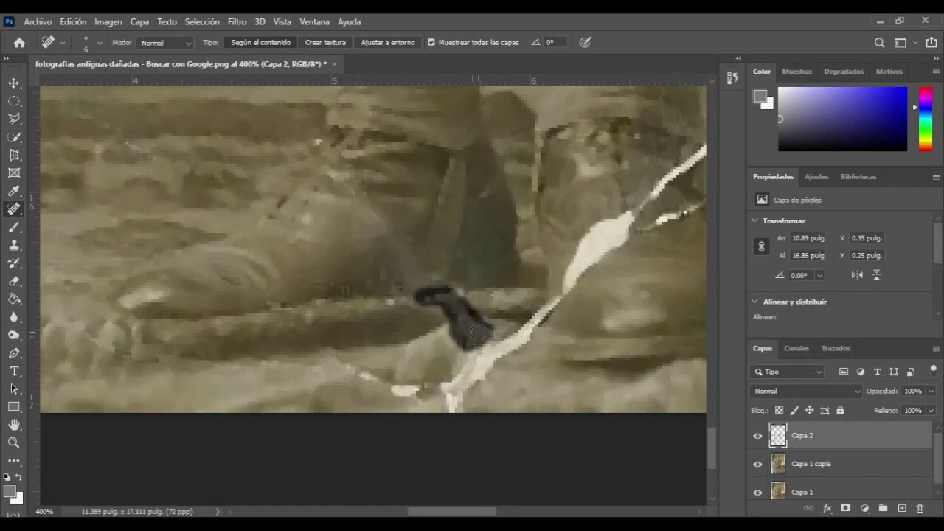
pyautogui.click(457, 299)
pyautogui.moveTo(391, 303); pyautogui.dragTo(429, 303)
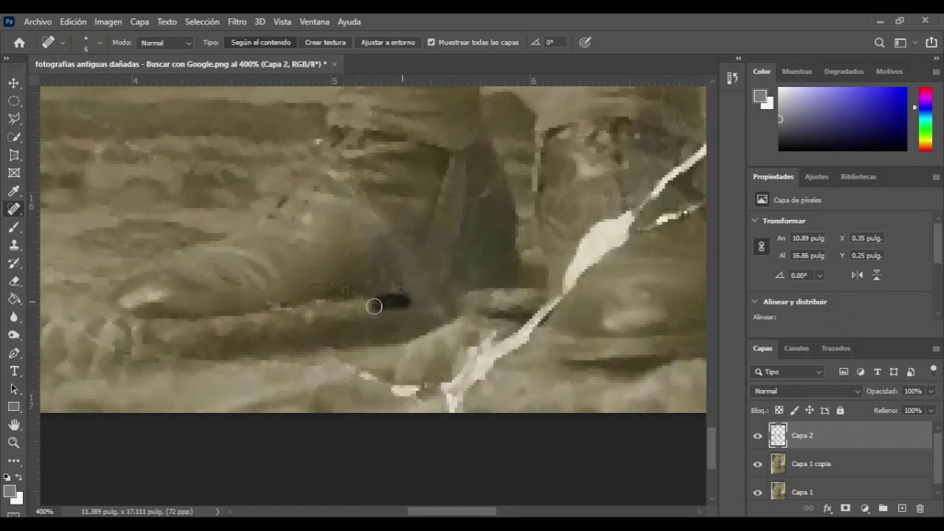
pyautogui.click(404, 388)
pyautogui.scroll(-2, 421, 402)
pyautogui.scroll(-3, 427, 388)
pyautogui.scroll(3, 430, 385)
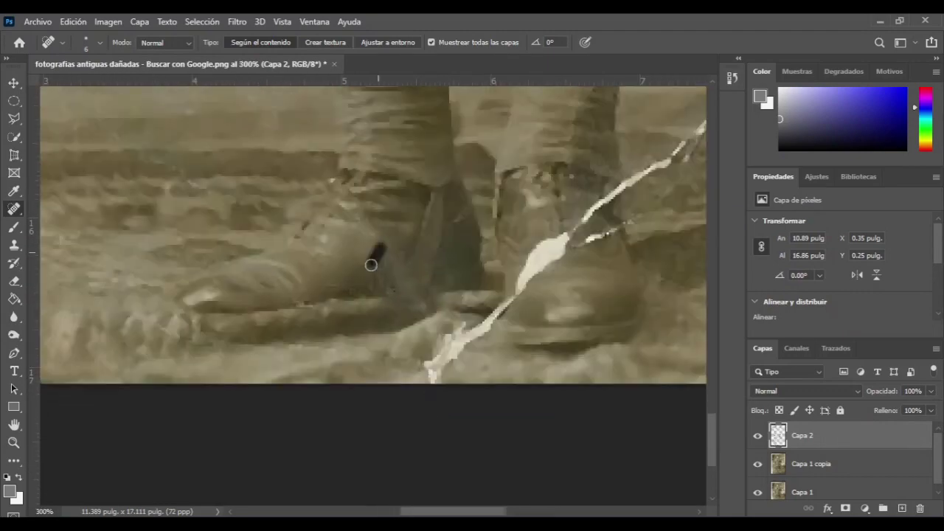
pyautogui.scroll(-3, 407, 298)
pyautogui.scroll(3, 455, 344)
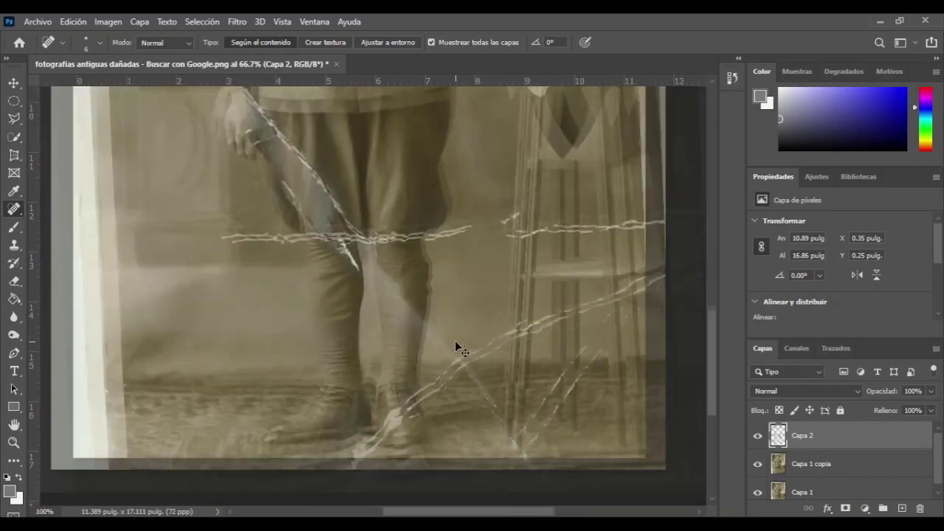
# Heal the crack segments running beside the stool leg.
pyautogui.scroll(-3, 308, 242)
pyautogui.scroll(3, 307, 243)
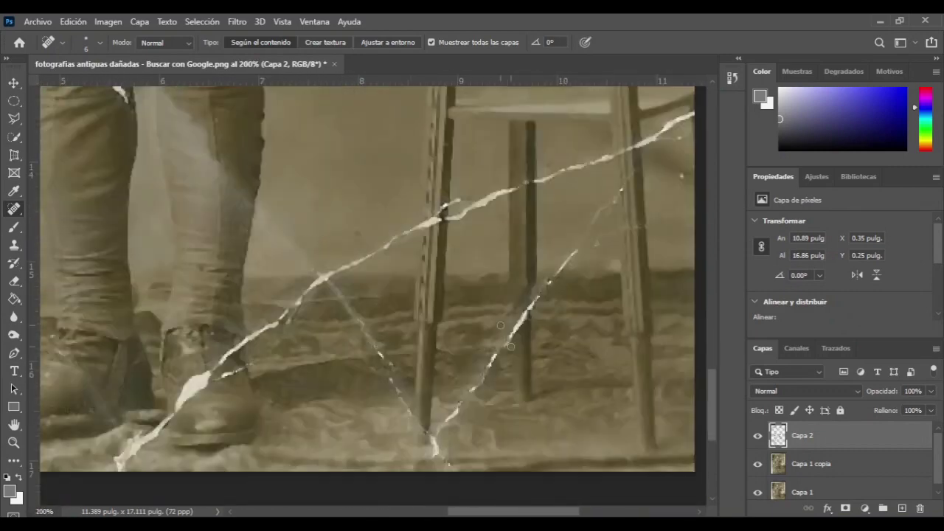
pyautogui.moveTo(441, 428); pyautogui.dragTo(442, 434)
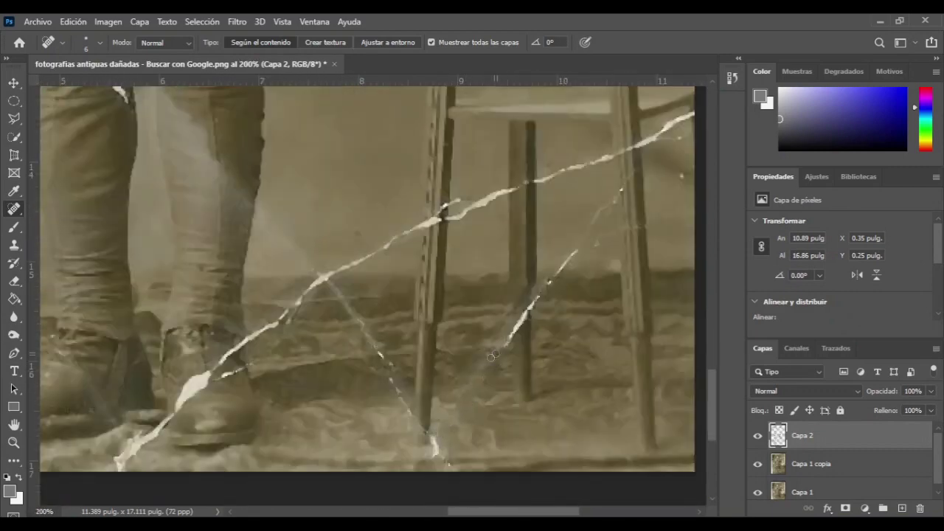
pyautogui.moveTo(506, 334); pyautogui.dragTo(506, 332)
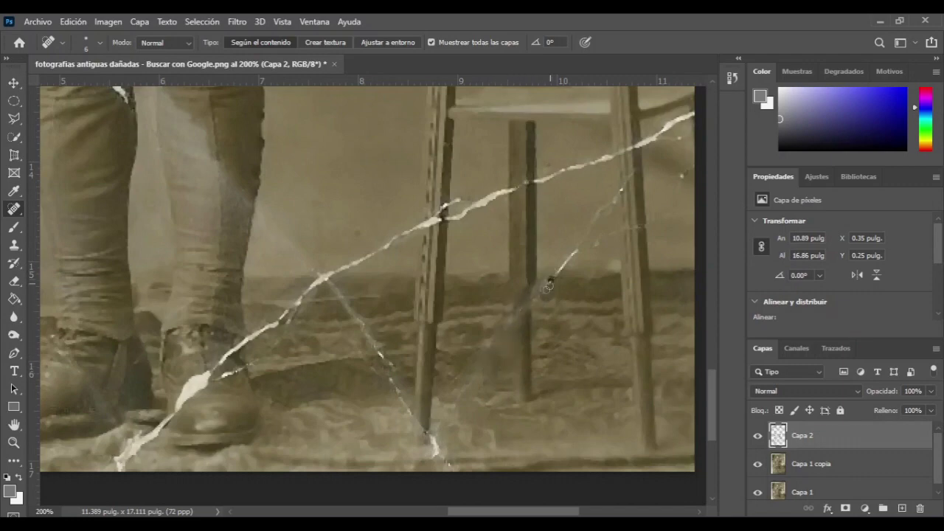
pyautogui.moveTo(579, 250); pyautogui.dragTo(579, 252)
pyautogui.moveTo(577, 242); pyautogui.dragTo(579, 244)
# Zoom in and heal the crack marks near the stool and the photo's right edge.
pyautogui.hotkey('ctrl', '+')
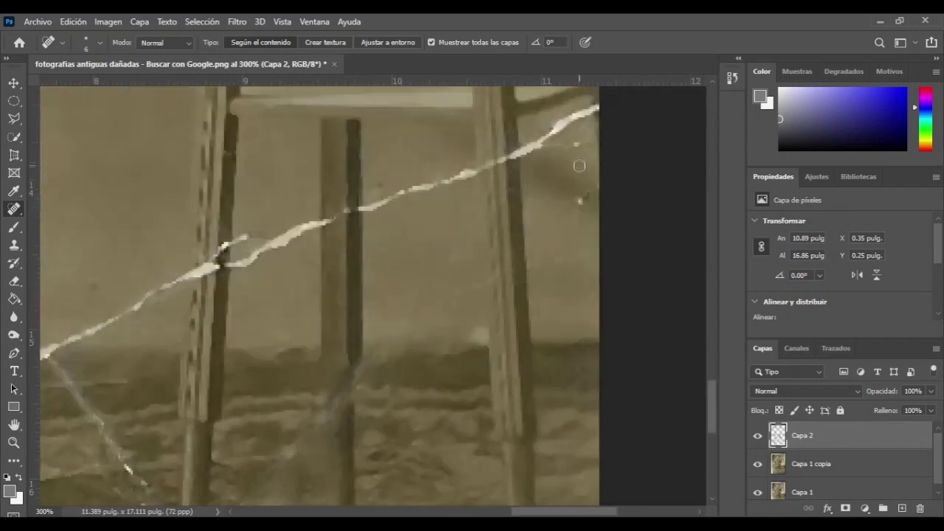
pyautogui.moveTo(586, 142); pyautogui.dragTo(590, 181)
pyautogui.moveTo(575, 200); pyautogui.dragTo(583, 194)
pyautogui.moveTo(585, 143); pyautogui.dragTo(600, 132)
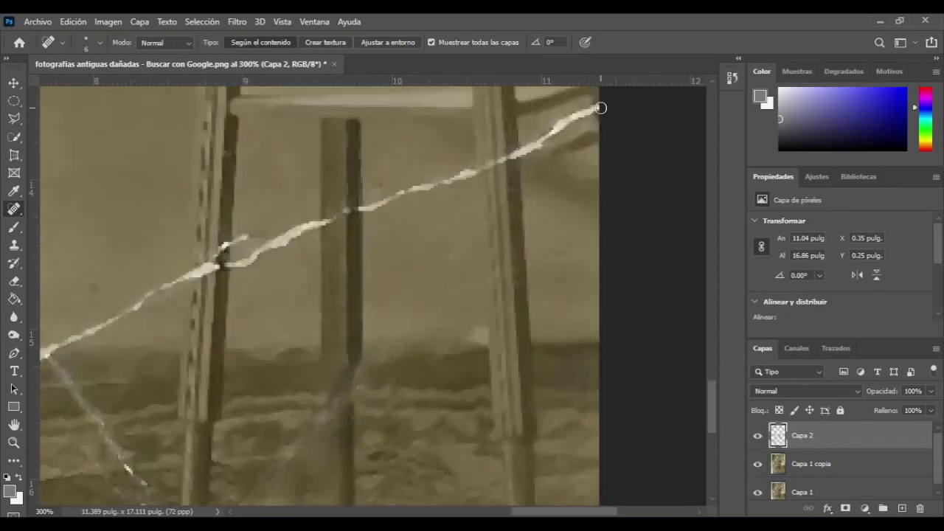
pyautogui.scroll(-5, 596, 111)
pyautogui.hscroll(-10, 340, 275)
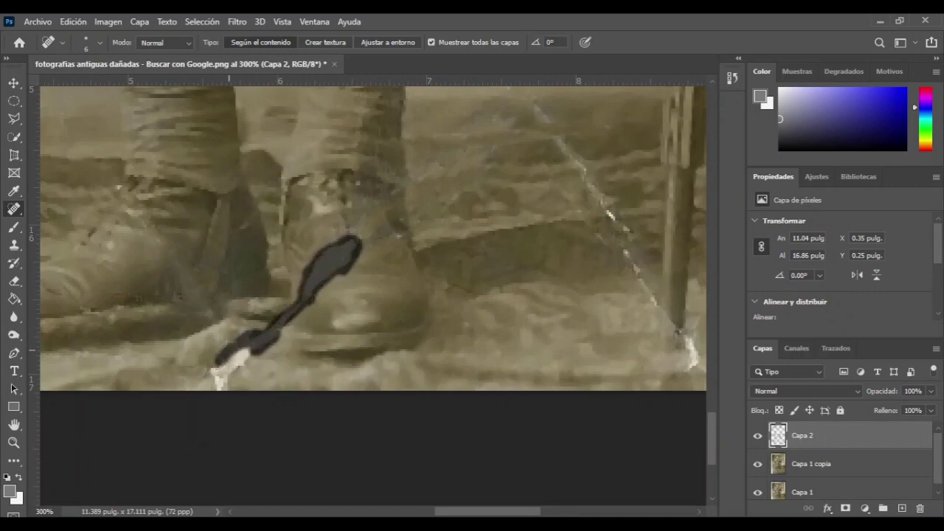
# Heal the crack across the right boot and the one running down beside the stool leg.
pyautogui.moveTo(221, 396); pyautogui.dragTo(222, 395)
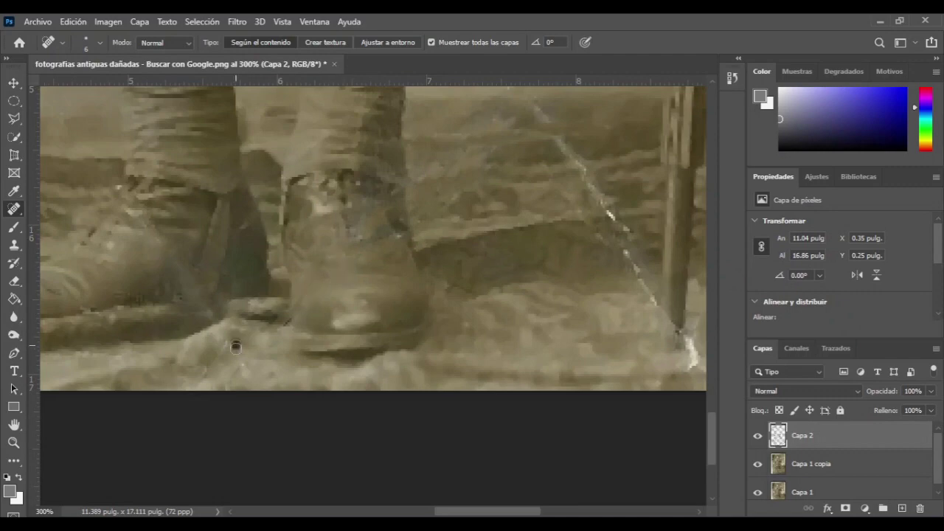
pyautogui.scroll(-3, 263, 365)
pyautogui.scroll(-2, 295, 346)
pyautogui.scroll(2, 331, 367)
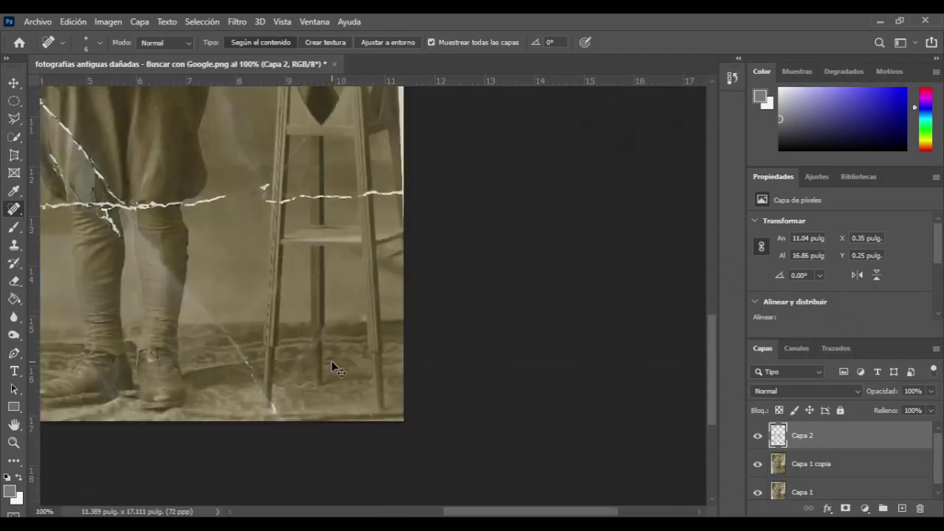
pyautogui.scroll(2, 160, 363)
pyautogui.moveTo(159, 363); pyautogui.dragTo(233, 274)
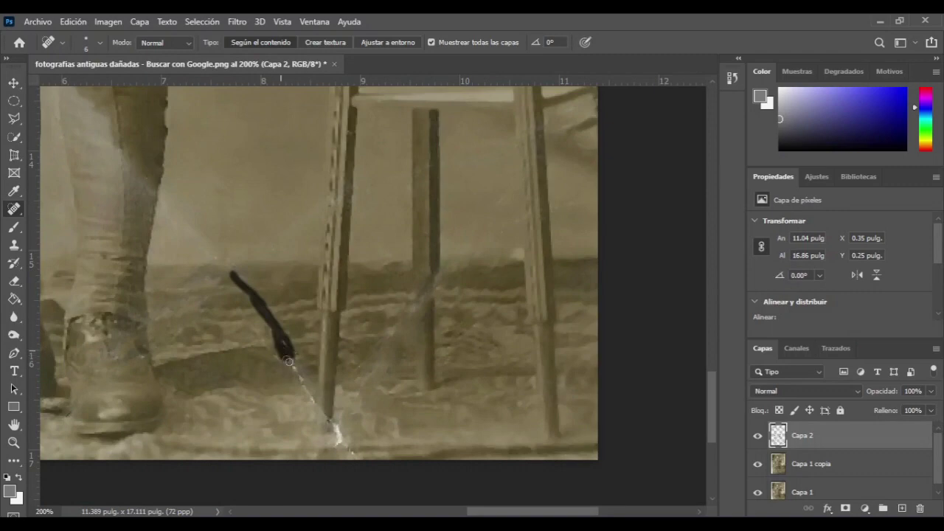
pyautogui.moveTo(315, 400); pyautogui.dragTo(319, 408)
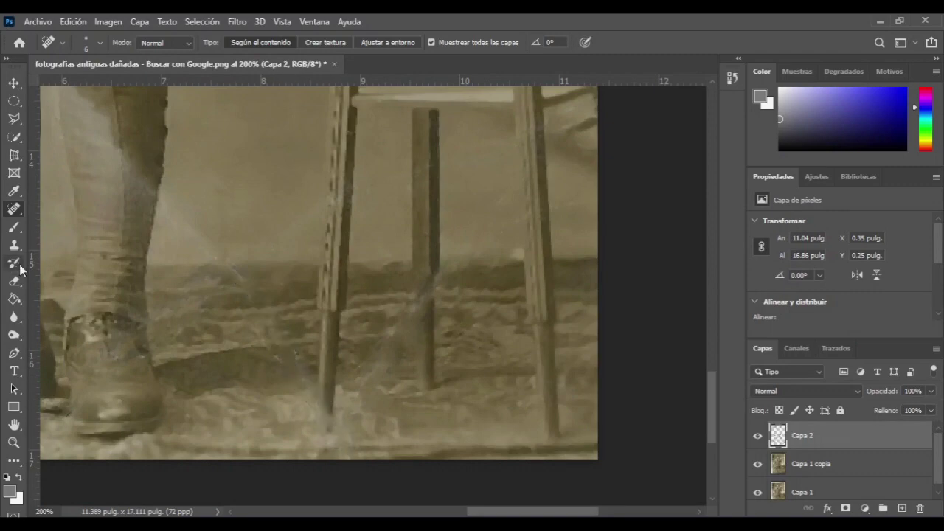
# Select the Clone Stamp tool and zoom out to the full photo.
pyautogui.press('s')
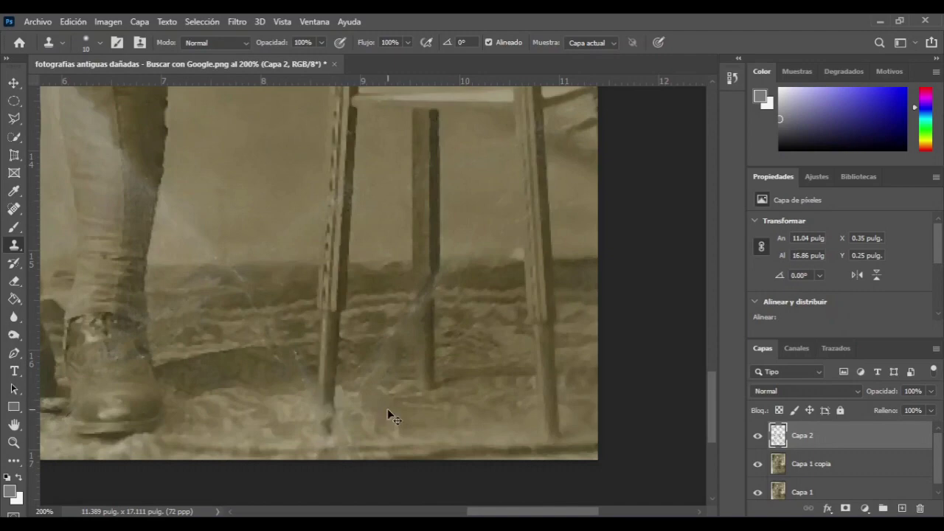
pyautogui.hotkey('ctrl', '-')
pyautogui.hotkey('ctrl', '-')
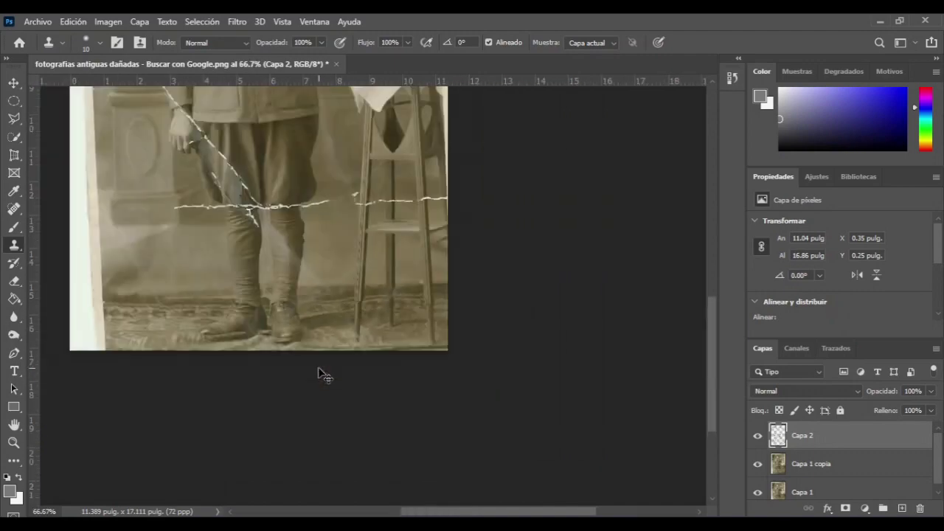
pyautogui.hotkey('ctrl', '-')
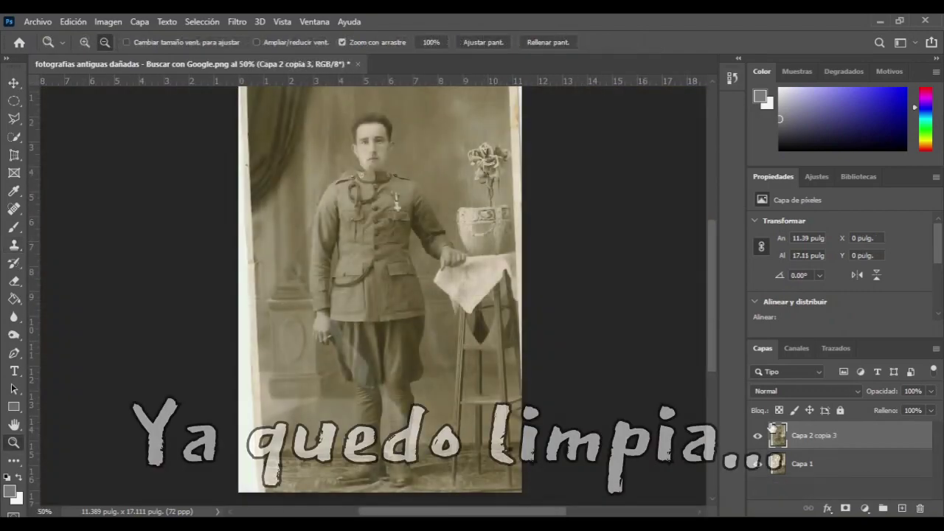
# Toggle the cleaned layer to compare before/after, then convert the photo to black and white.
pyautogui.click(757, 436)
pyautogui.click(758, 437)
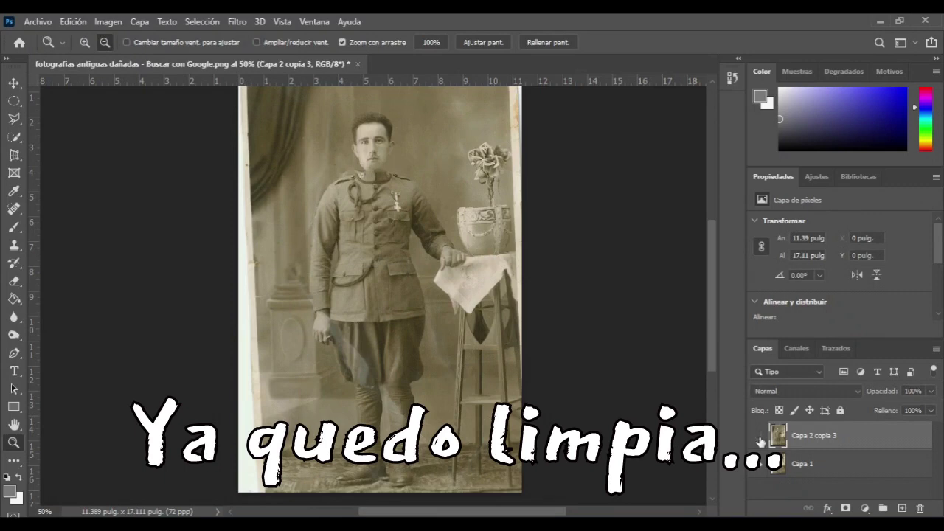
pyautogui.click(759, 437)
pyautogui.click(758, 438)
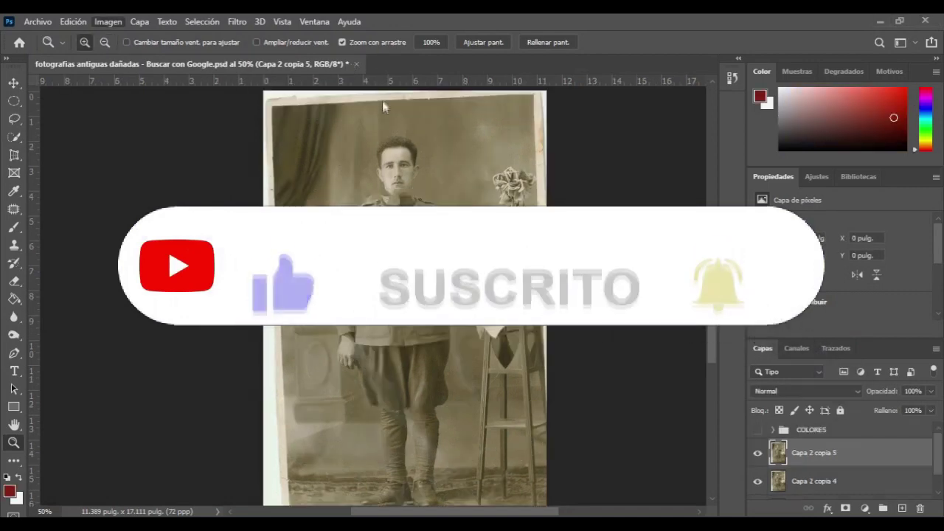
pyautogui.hotkey('ctrl', 'shift', 'b')
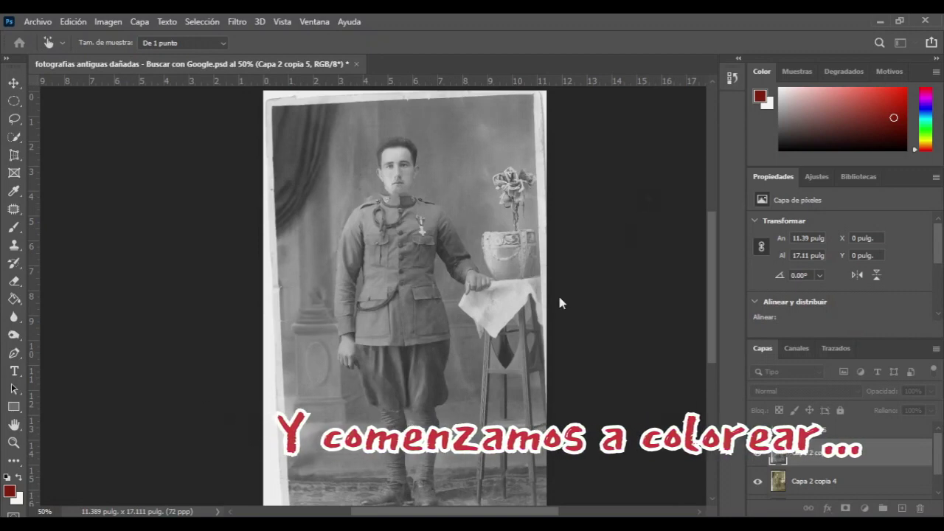
pyautogui.moveTo(549, 514); pyautogui.dragTo(561, 514)
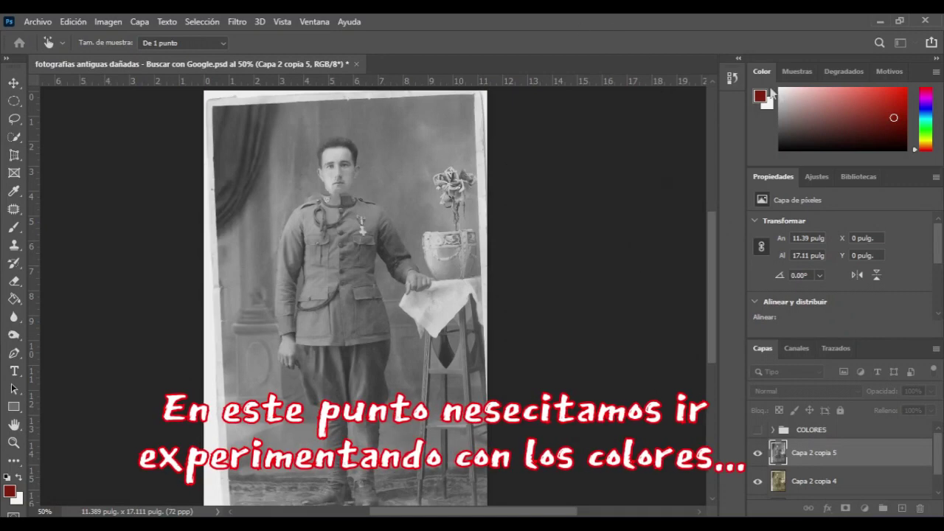
# Test orange dabs on the forehead, undo them, and sample a lighter orange skin colour.
pyautogui.press('z')
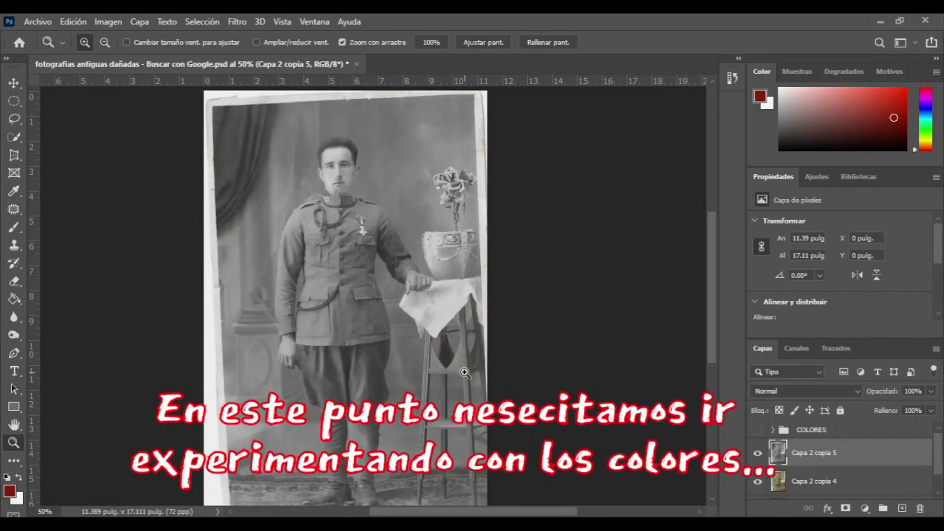
pyautogui.scroll(-3, 261, 281)
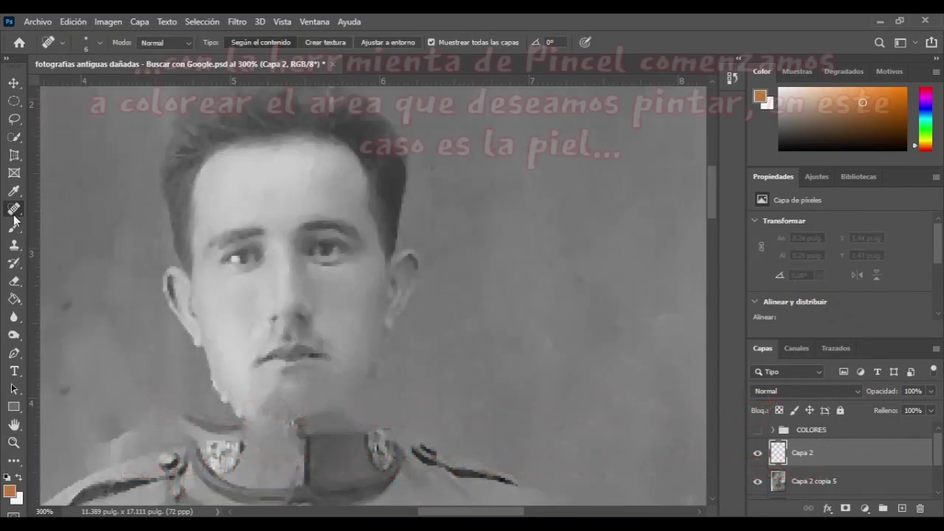
pyautogui.press('b')
pyautogui.click(301, 181)
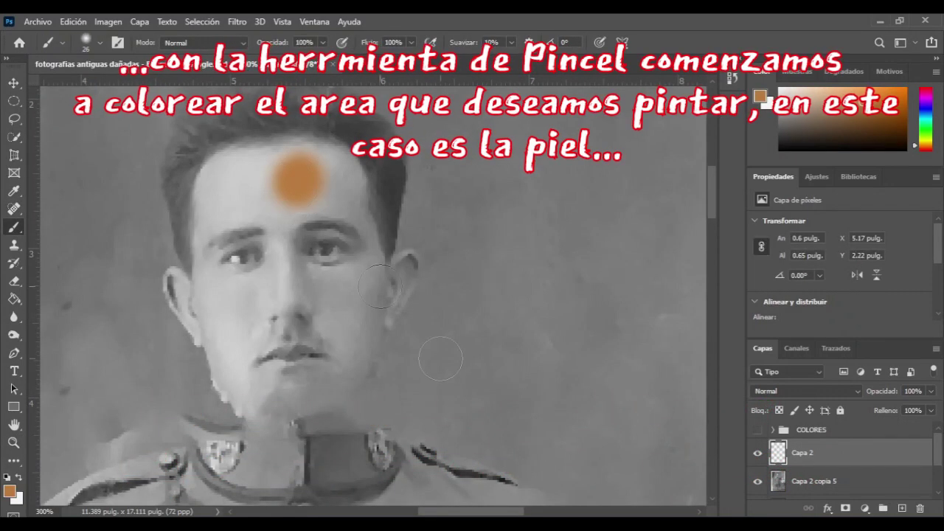
pyautogui.click(273, 181)
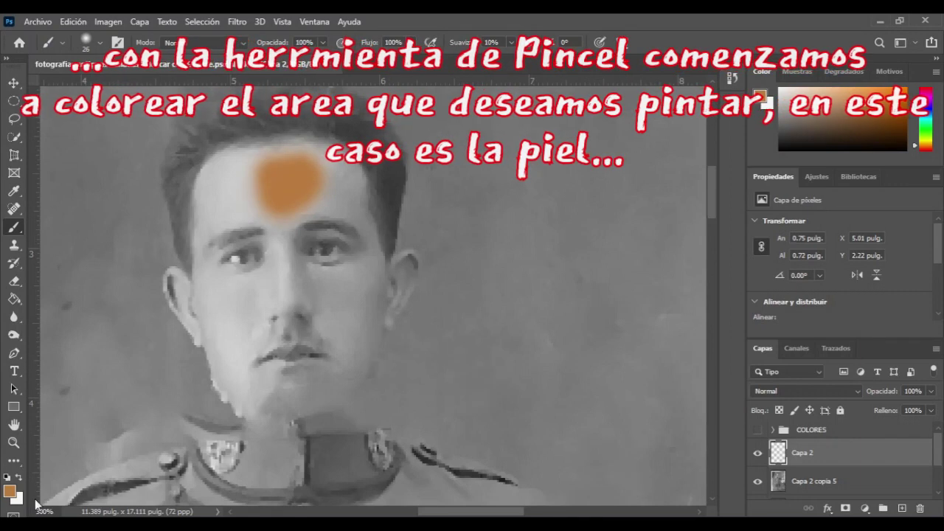
pyautogui.hotkey('ctrl', 'z')
pyautogui.hotkey('ctrl', 'z')
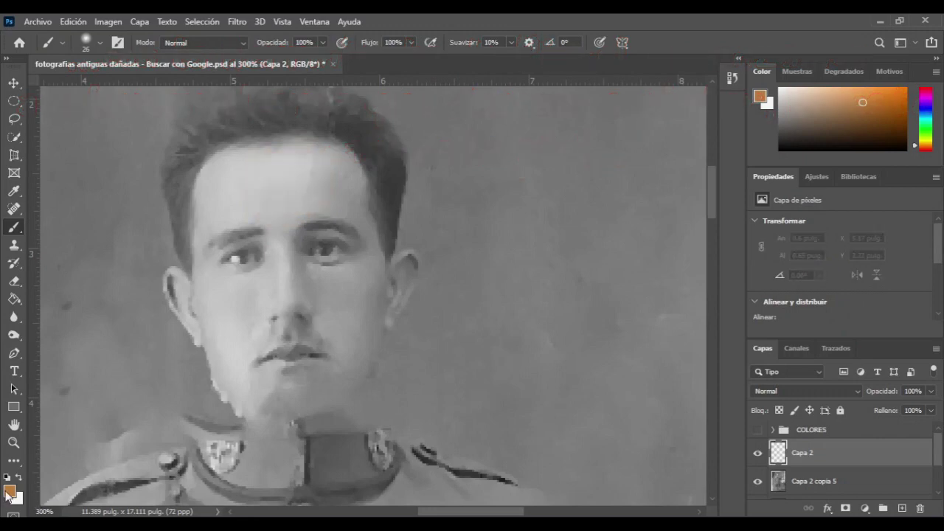
pyautogui.press('i')
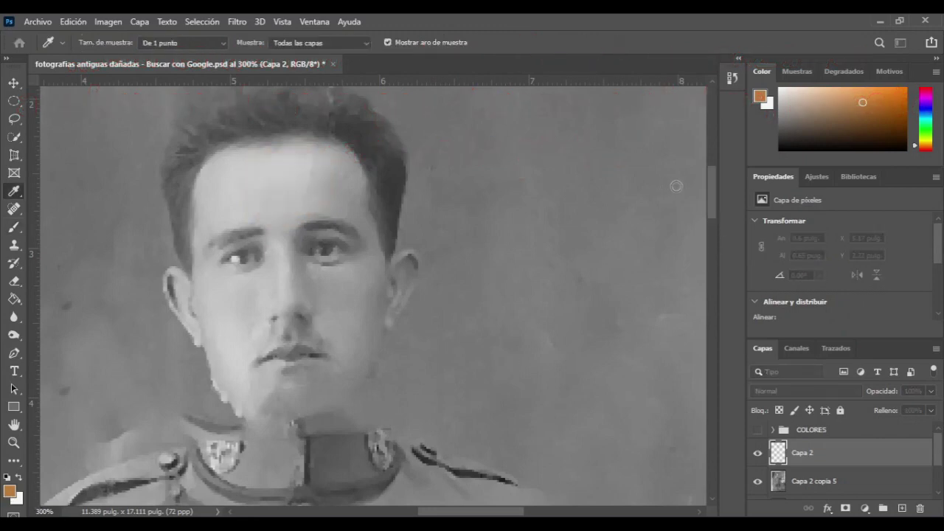
pyautogui.click(851, 89)
# Paint skin colour over the forehead, nose, cheeks, mouth, chin, hairline and jaw.
pyautogui.press('b')
pyautogui.moveTo(308, 179); pyautogui.dragTo(282, 194)
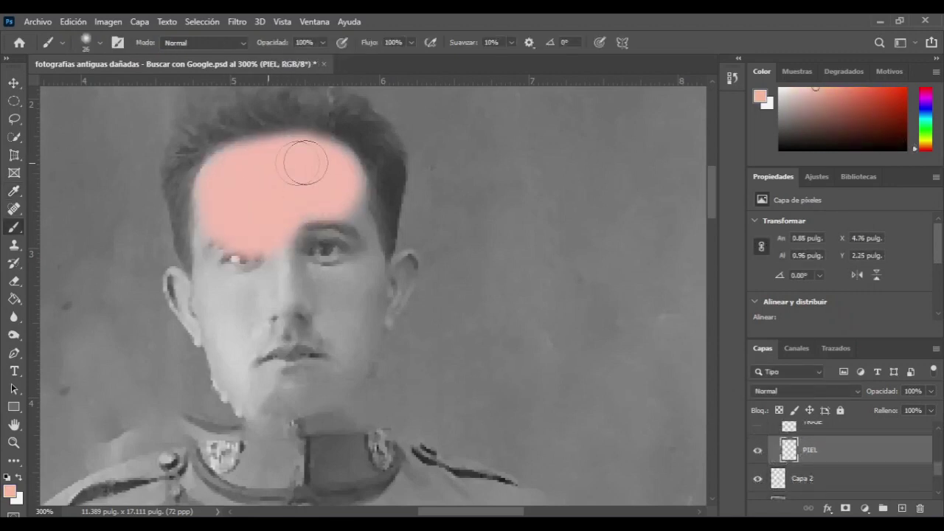
pyautogui.moveTo(304, 163)
pyautogui.mouseDown()
pyautogui.moveTo(274, 310)
pyautogui.moveTo(191, 290)
pyautogui.mouseUp()
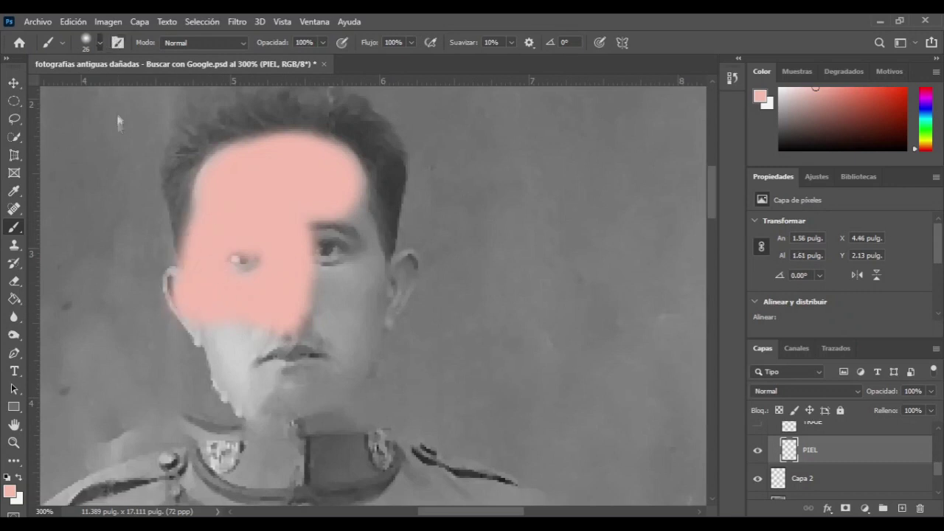
pyautogui.moveTo(226, 349)
pyautogui.mouseDown()
pyautogui.moveTo(259, 383)
pyautogui.moveTo(316, 386)
pyautogui.moveTo(340, 197)
pyautogui.moveTo(305, 217)
pyautogui.moveTo(398, 273)
pyautogui.moveTo(309, 378)
pyautogui.mouseUp()
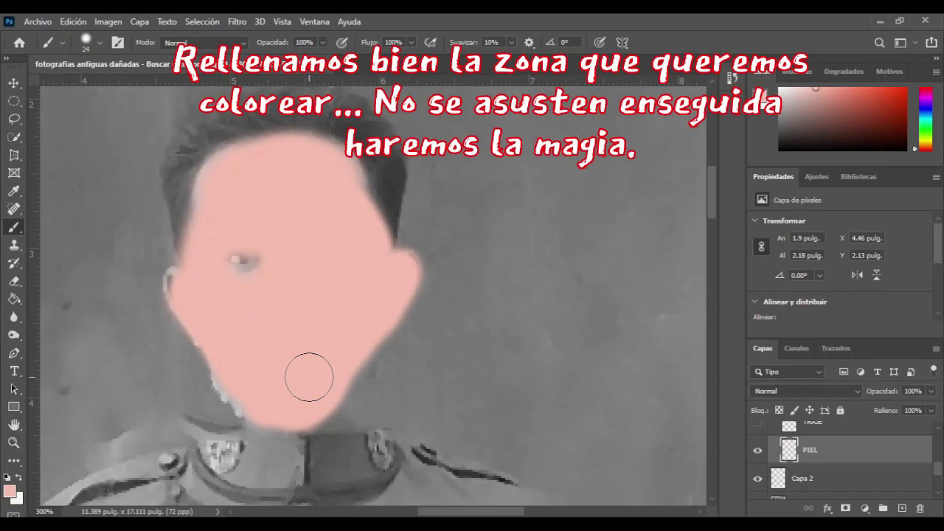
pyautogui.moveTo(350, 192)
pyautogui.mouseDown()
pyautogui.moveTo(337, 158)
pyautogui.moveTo(253, 105)
pyautogui.moveTo(210, 236)
pyautogui.mouseUp()
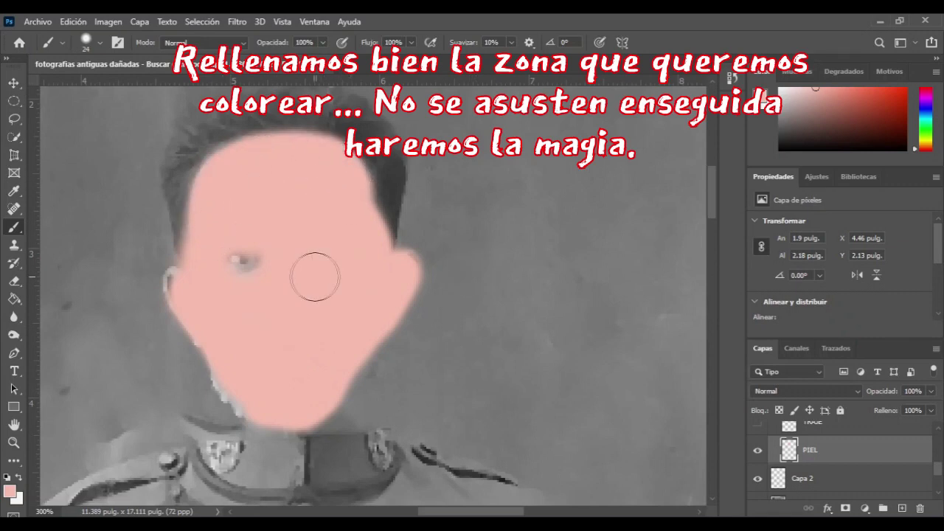
pyautogui.scroll(-3, 313, 277)
pyautogui.moveTo(366, 265)
pyautogui.mouseDown()
pyautogui.moveTo(344, 312)
pyautogui.moveTo(343, 337)
pyautogui.moveTo(317, 343)
pyautogui.moveTo(345, 339)
pyautogui.mouseUp()
# Paint skin colour over the hand holding the paper and the left hand by the trousers.
pyautogui.scroll(-6, 345, 337)
pyautogui.scroll(-4, 344, 333)
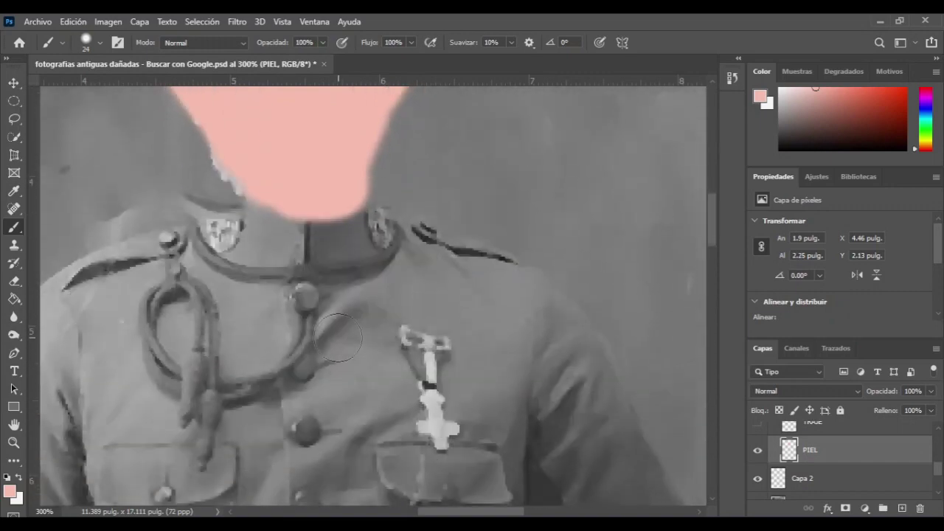
pyautogui.scroll(-4, 344, 329)
pyautogui.scroll(-5, 342, 324)
pyautogui.scroll(-4, 383, 314)
pyautogui.scroll(-4, 416, 317)
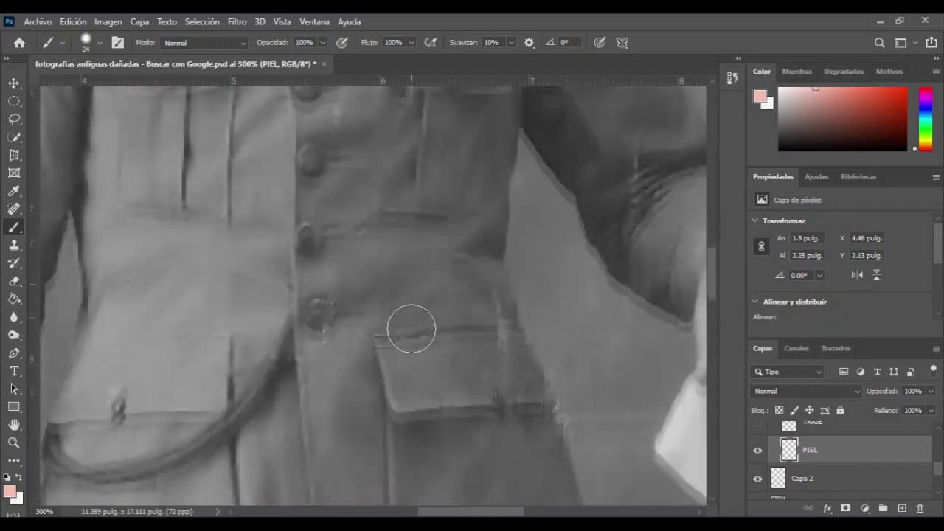
pyautogui.scroll(-4, 424, 329)
pyautogui.moveTo(577, 303); pyautogui.dragTo(218, 320)
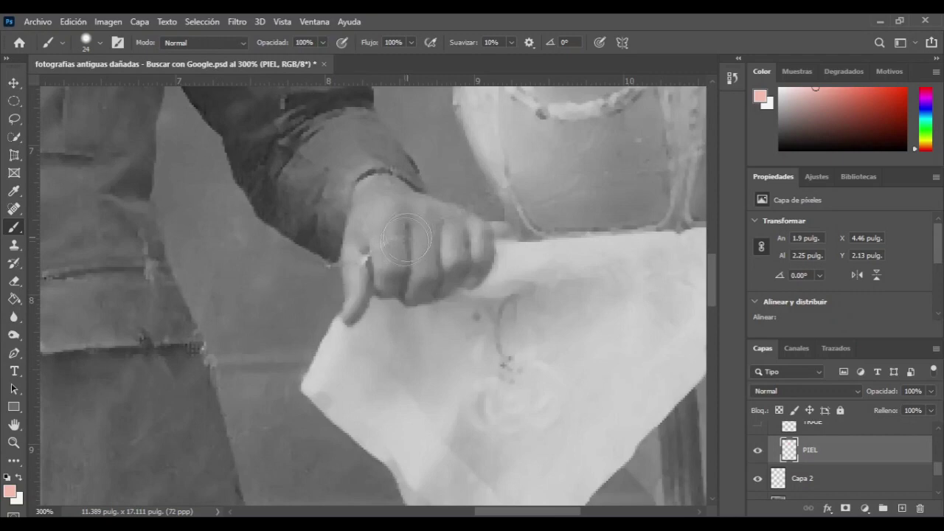
pyautogui.moveTo(380, 198)
pyautogui.mouseDown()
pyautogui.moveTo(354, 274)
pyautogui.moveTo(359, 296)
pyautogui.moveTo(394, 204)
pyautogui.moveTo(399, 276)
pyautogui.moveTo(392, 202)
pyautogui.moveTo(468, 246)
pyautogui.moveTo(438, 280)
pyautogui.mouseUp()
pyautogui.moveTo(358, 308)
pyautogui.mouseDown()
pyautogui.moveTo(323, 195)
pyautogui.moveTo(369, 158)
pyautogui.moveTo(366, 273)
pyautogui.moveTo(322, 197)
pyautogui.moveTo(302, 265)
pyautogui.moveTo(344, 337)
pyautogui.moveTo(344, 311)
pyautogui.mouseUp()
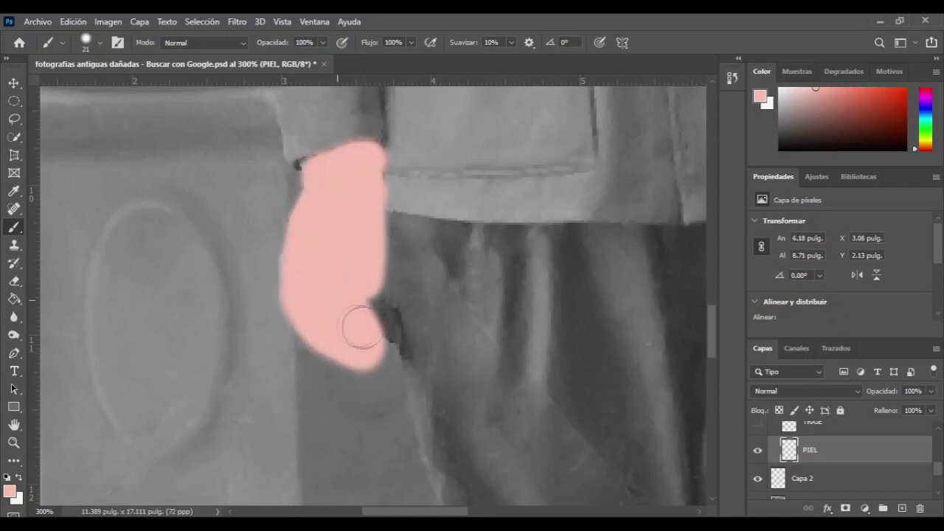
pyautogui.moveTo(388, 331); pyautogui.dragTo(373, 310)
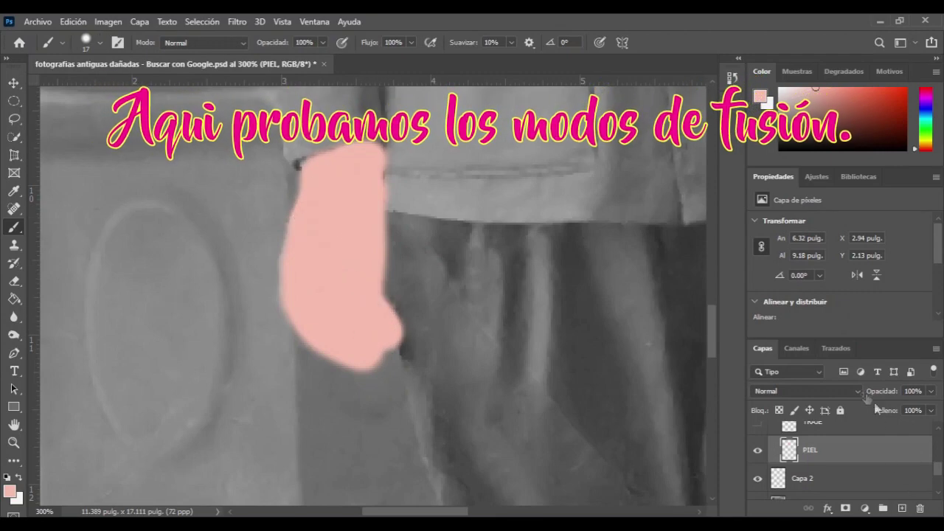
# Set the PIEL layer's blend mode to Color and reframe the view around the soldier's head.
pyautogui.click(848, 391)
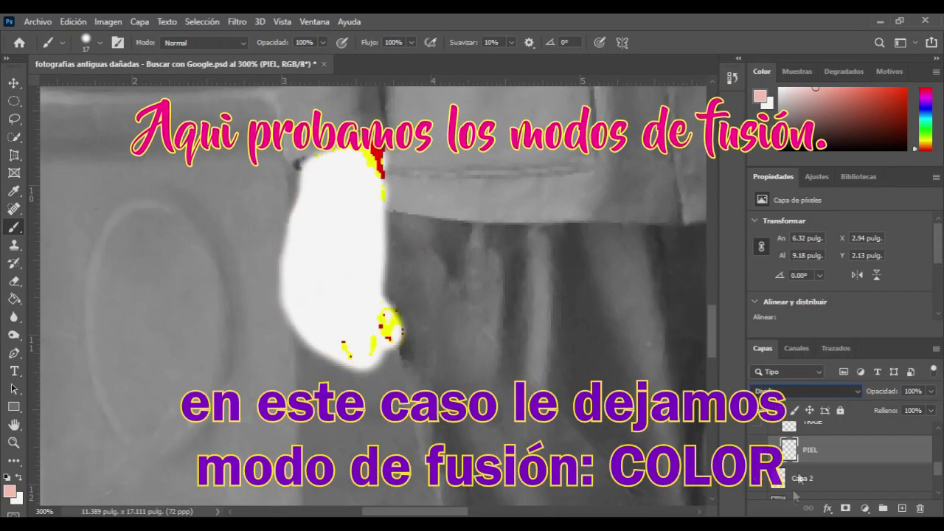
pyautogui.click(787, 502)
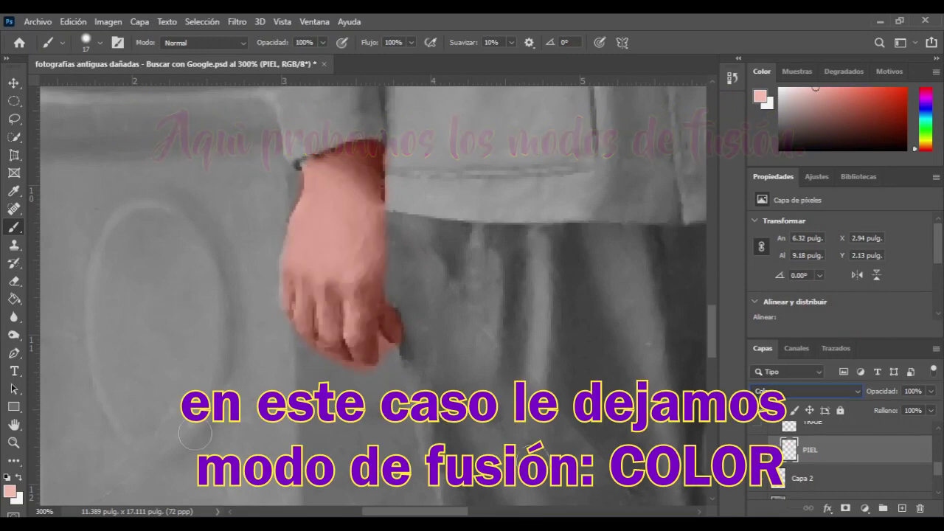
pyautogui.click(14, 442)
pyautogui.click(315, 180)
pyautogui.click(315, 180)
pyautogui.press('c')
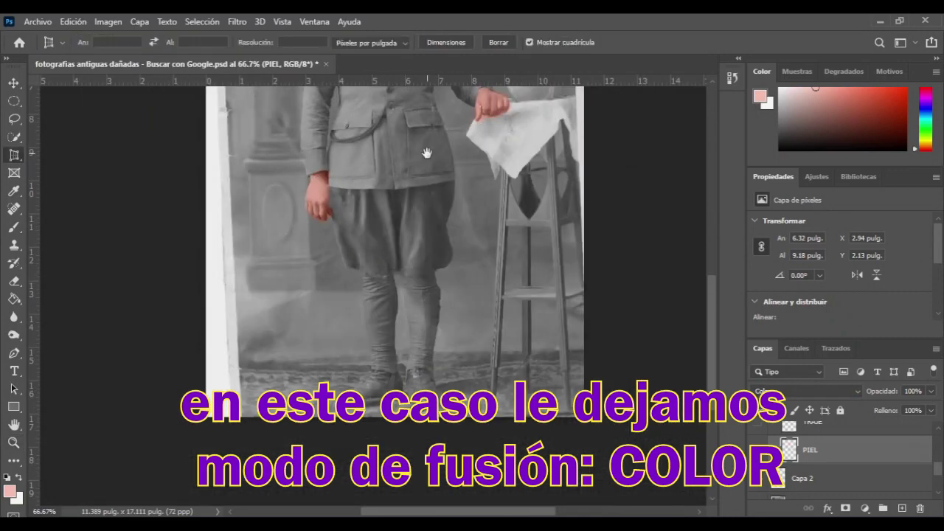
pyautogui.moveTo(427, 153); pyautogui.dragTo(397, 391)
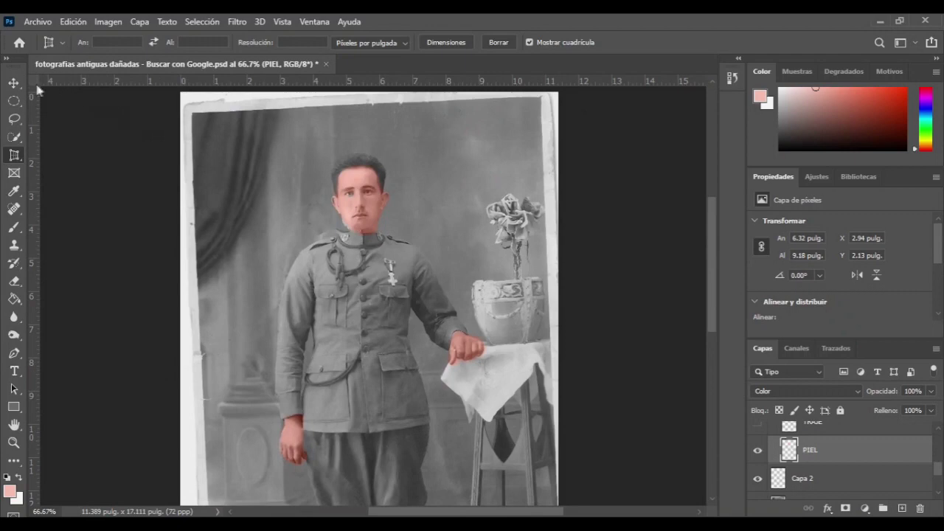
pyautogui.click(13, 443)
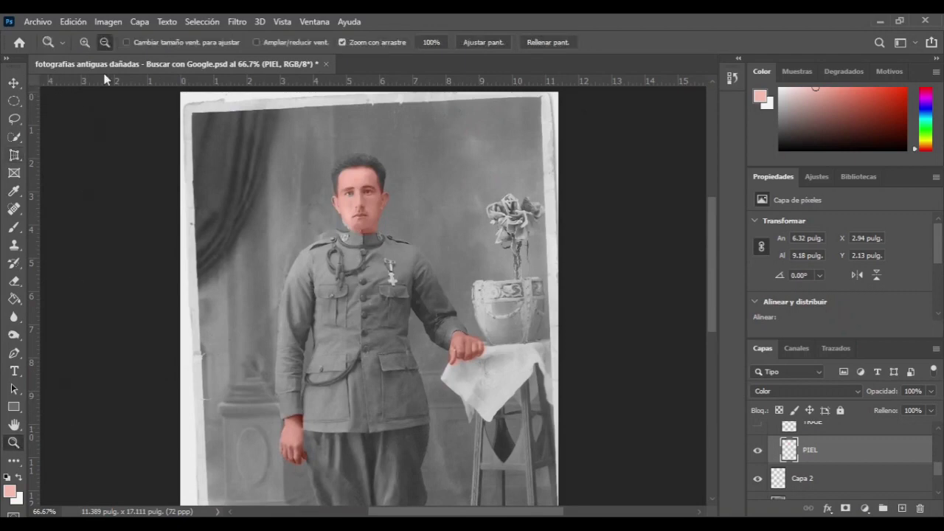
pyautogui.click(342, 169)
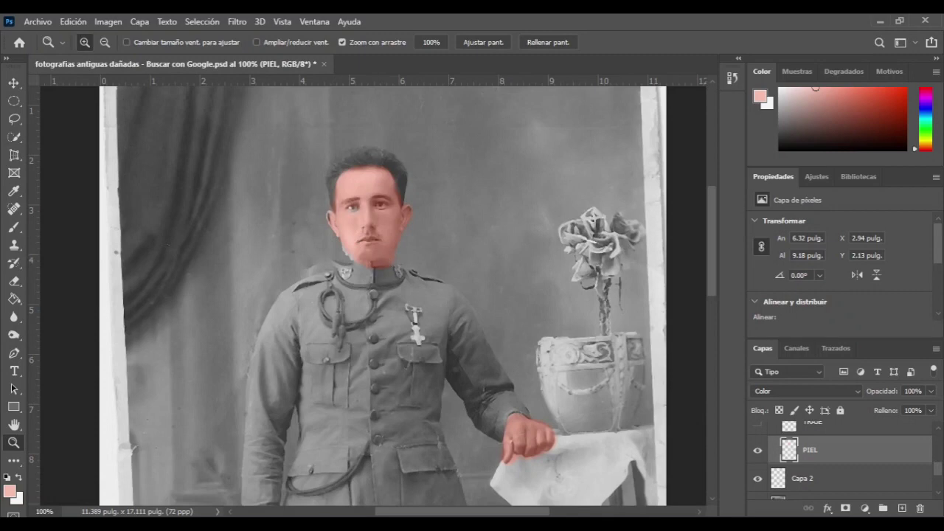
pyautogui.click(15, 229)
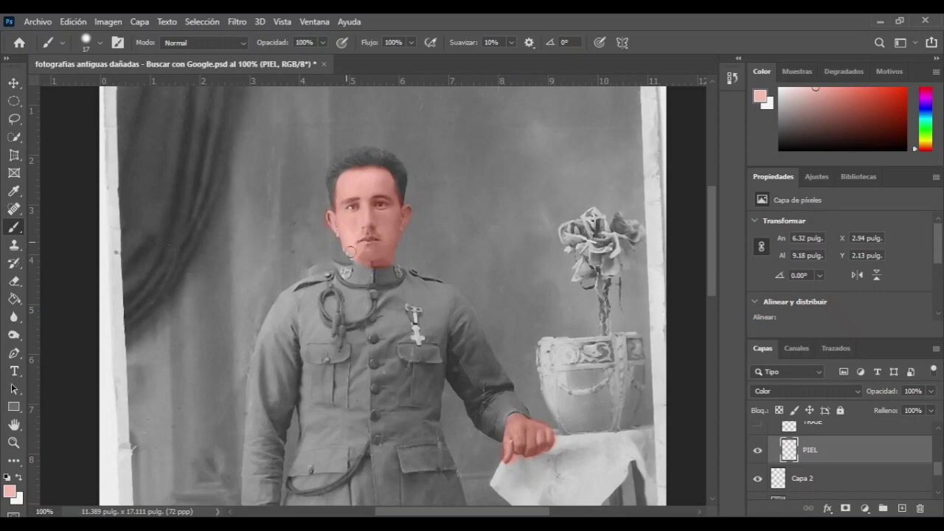
pyautogui.scroll(-4, 507, 296)
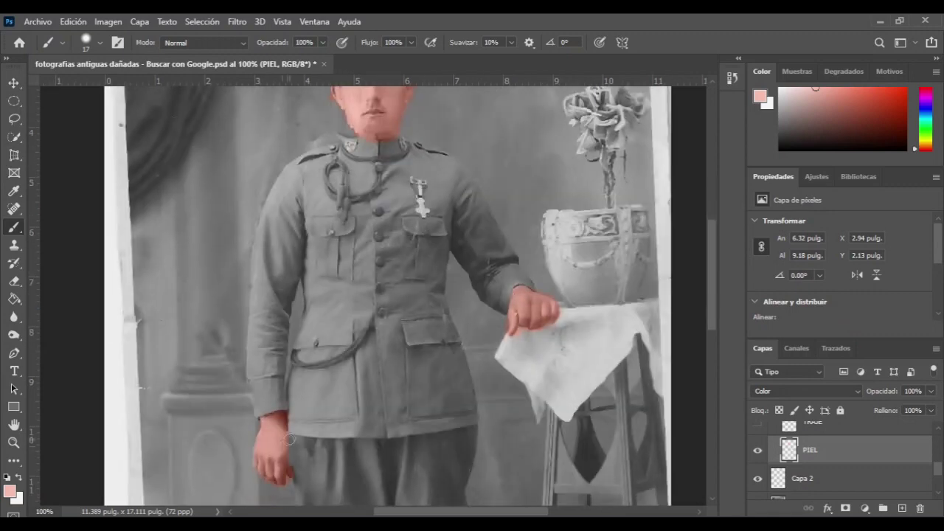
pyautogui.moveTo(487, 324); pyautogui.dragTo(426, 390)
pyautogui.scroll(5, 804, 391)
pyautogui.scroll(5, 804, 391)
pyautogui.scroll(5, 804, 391)
pyautogui.scroll(5, 805, 391)
pyautogui.press('Down')
pyautogui.press('Down')
pyautogui.press('Down')
pyautogui.press('Down')
pyautogui.press('Down')
pyautogui.press('Down')
pyautogui.press('Down')
pyautogui.press('Down')
pyautogui.press('Down')
pyautogui.press('Down')
pyautogui.press('Down')
pyautogui.press('Down')
pyautogui.press('Down')
pyautogui.press('Down')
pyautogui.press('Down')
pyautogui.press('Down')
pyautogui.press('Down')
pyautogui.press('Down')
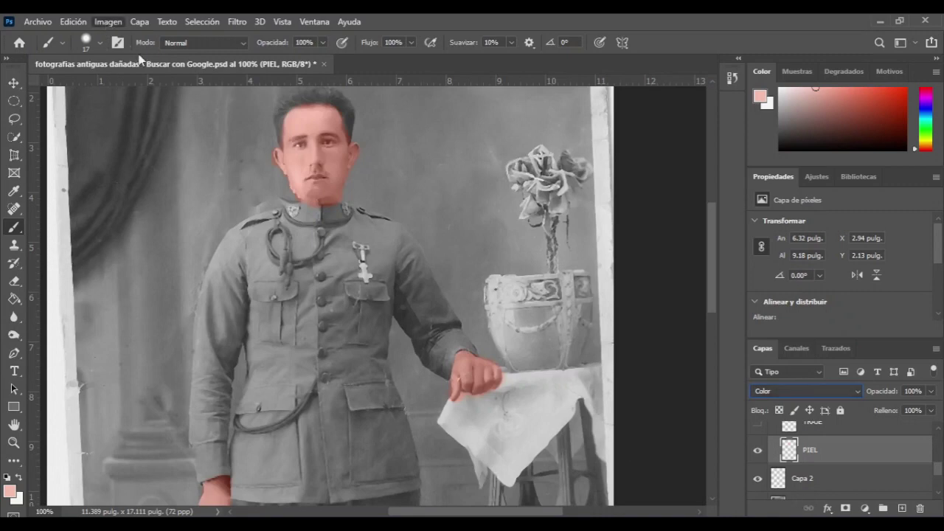
pyautogui.press('i')
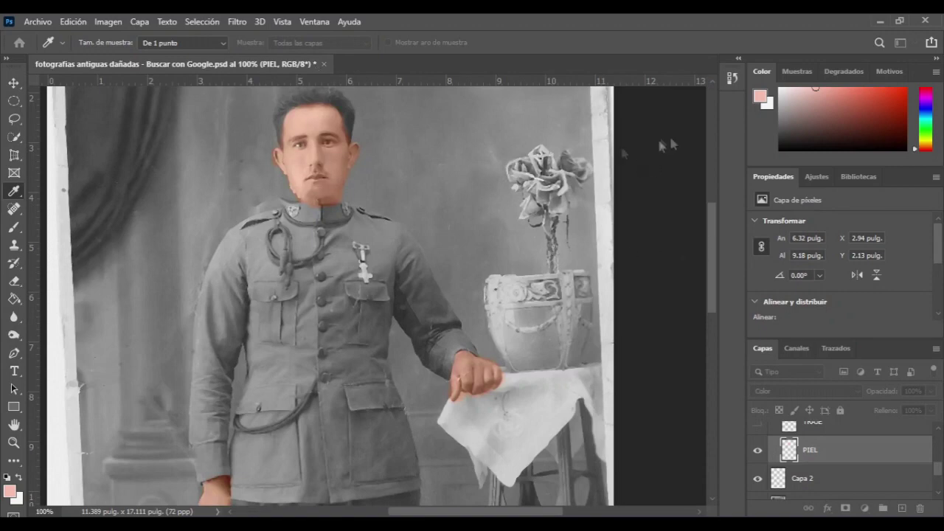
pyautogui.press('b')
pyautogui.scroll(-5, 295, 295)
pyautogui.scroll(1, 295, 295)
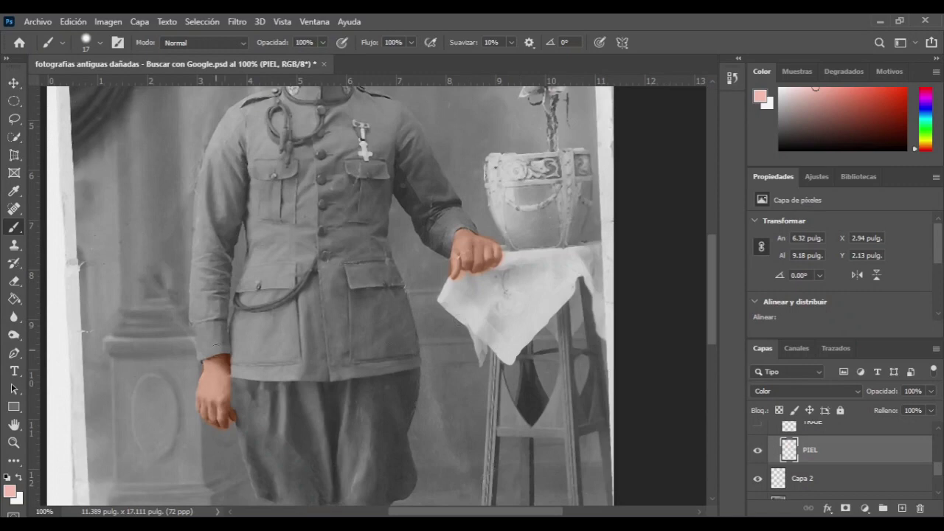
pyautogui.press('z')
pyautogui.moveTo(252, 429); pyautogui.dragTo(419, 296)
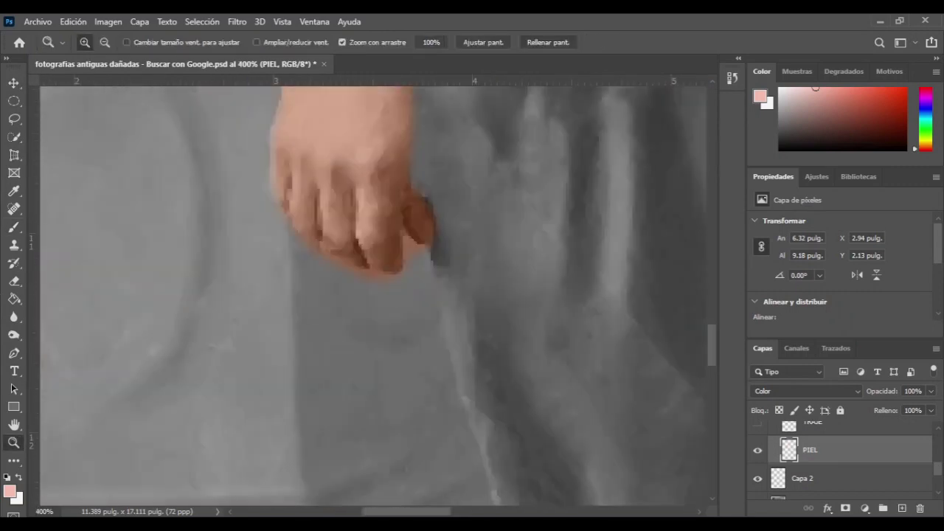
pyautogui.click(17, 231)
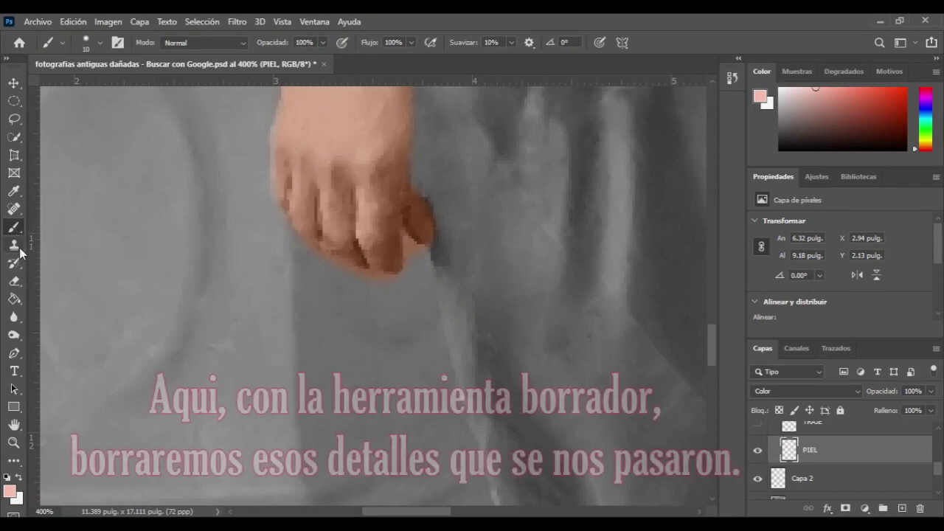
pyautogui.press('e')
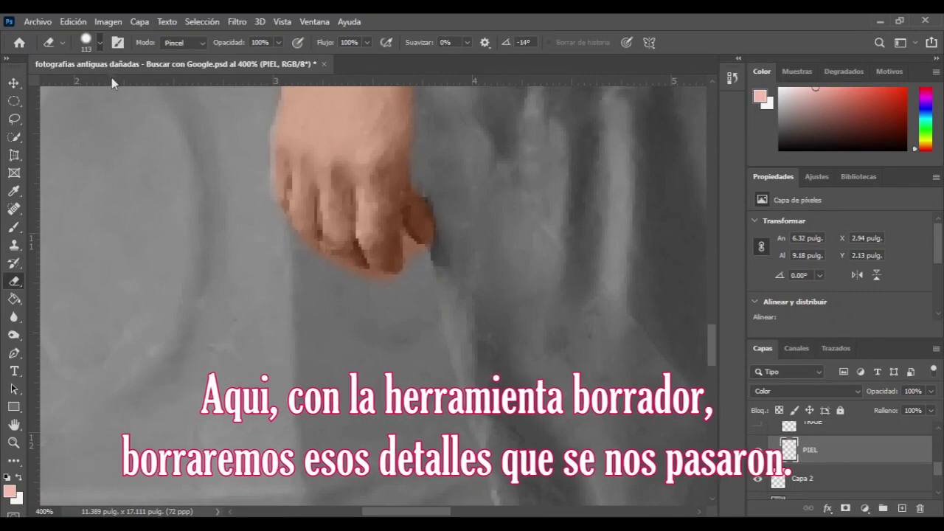
# Erase the stray pink tint around both hands and cuffs on the PIEL layer with a fine eraser.
pyautogui.press('[')
pyautogui.press('[')
pyautogui.press('[')
pyautogui.press('[')
pyautogui.press('[')
pyautogui.press('[')
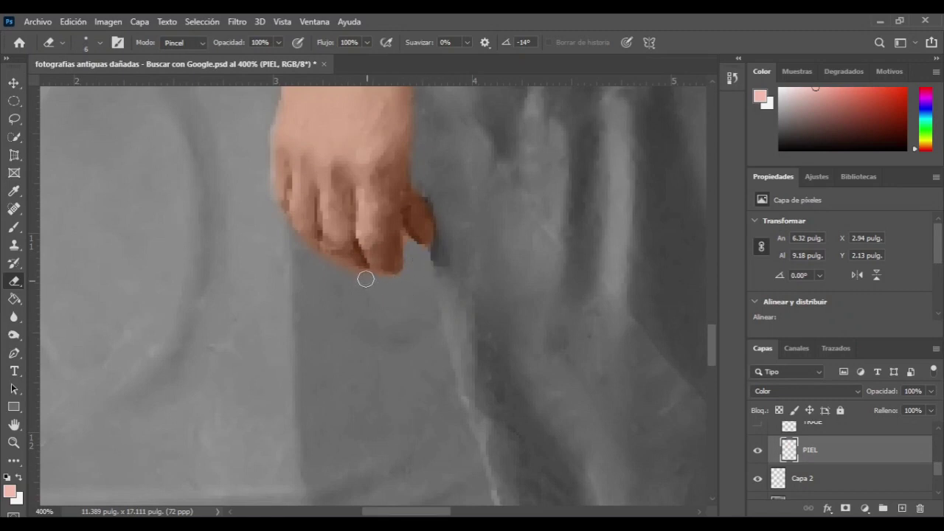
pyautogui.press('b')
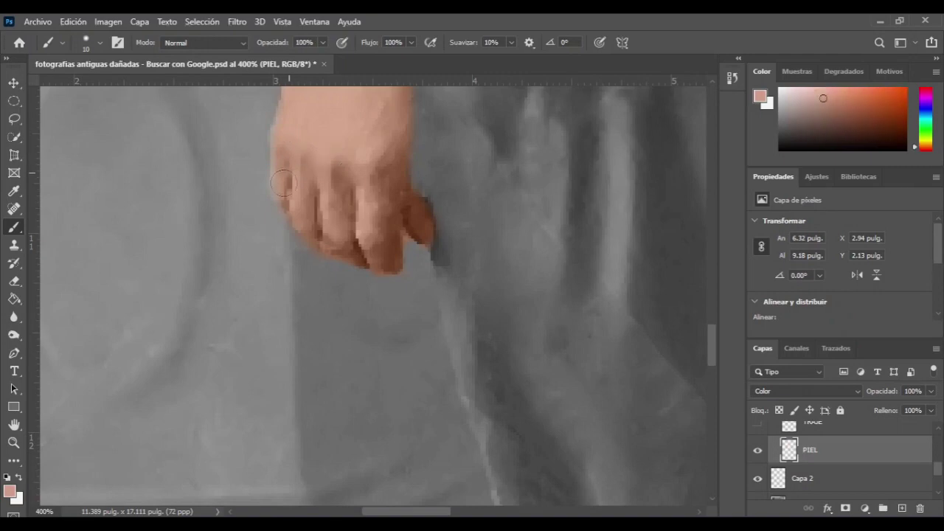
pyautogui.moveTo(363, 156); pyautogui.dragTo(354, 241)
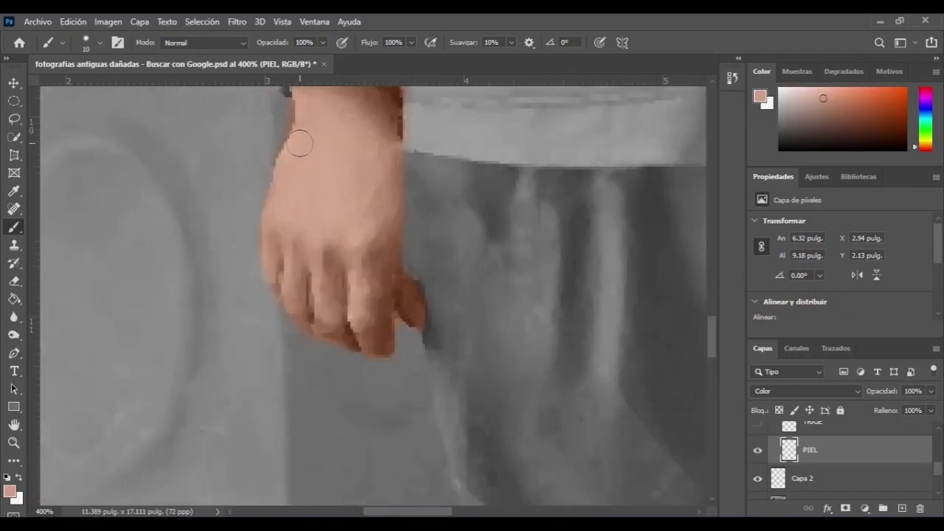
pyautogui.moveTo(344, 131); pyautogui.dragTo(343, 218)
pyautogui.press('e')
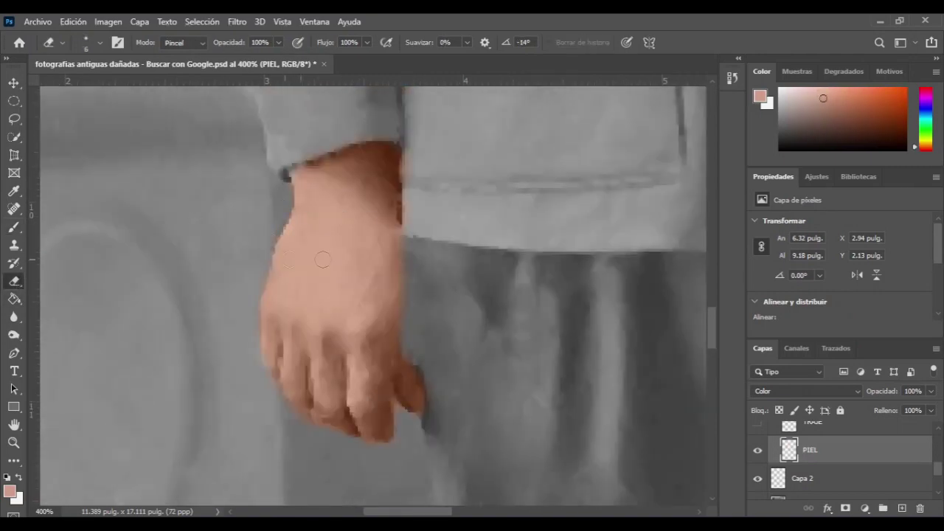
pyautogui.moveTo(342, 194)
pyautogui.mouseDown()
pyautogui.moveTo(231, 238)
pyautogui.moveTo(175, 219)
pyautogui.mouseUp()
pyautogui.moveTo(344, 317); pyautogui.dragTo(71, 235)
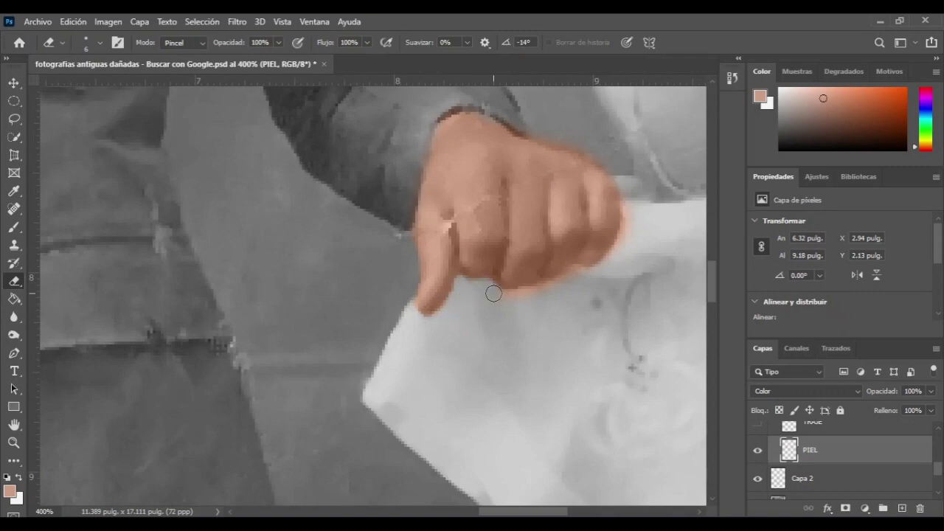
pyautogui.moveTo(572, 276); pyautogui.dragTo(437, 360)
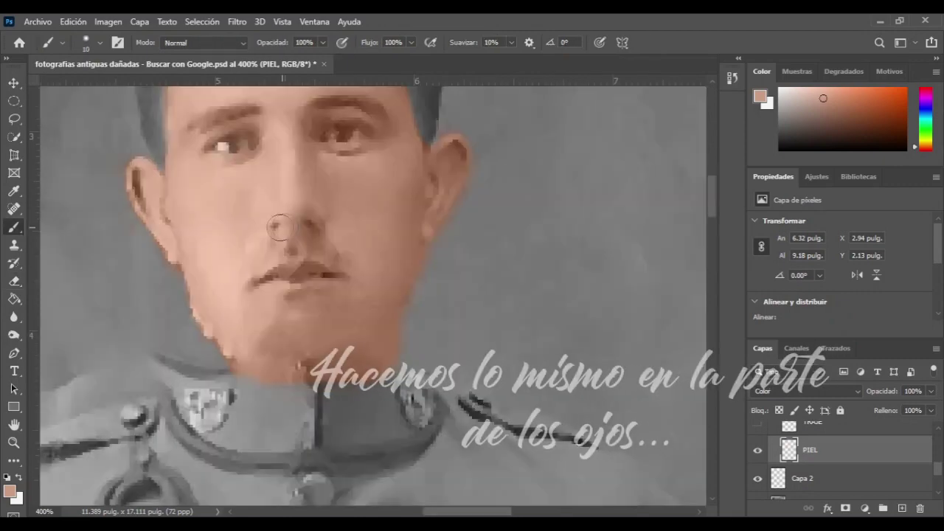
# Erase the PIEL layer's pink from both eyes so they read grey-blue again.
pyautogui.press('z')
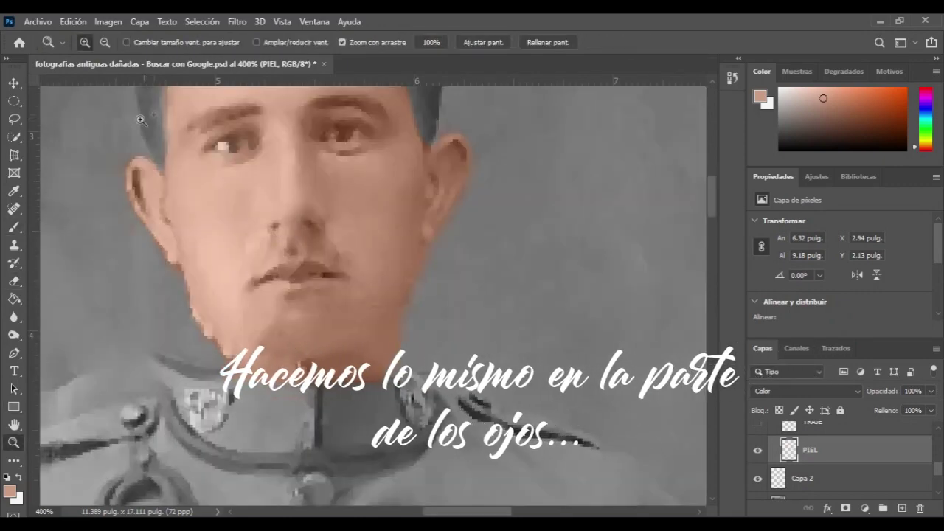
pyautogui.click(14, 281)
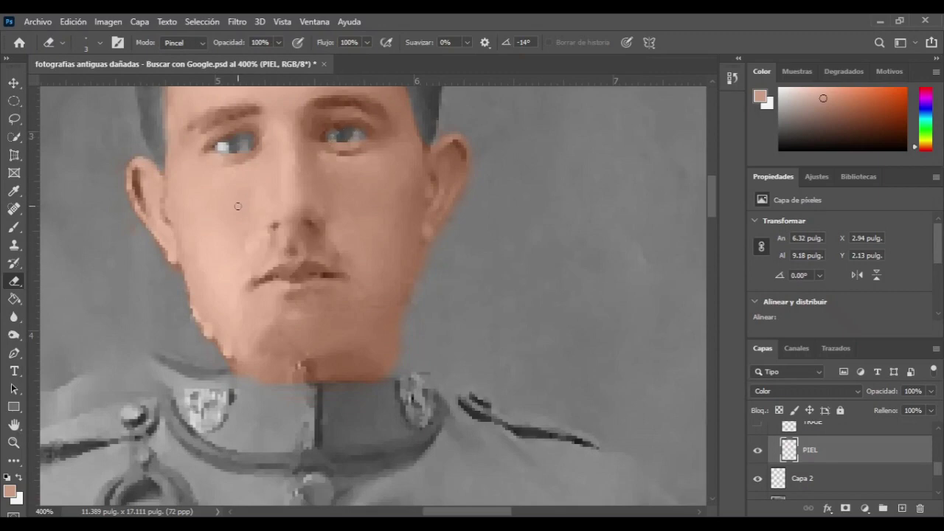
pyautogui.moveTo(233, 210); pyautogui.dragTo(234, 333)
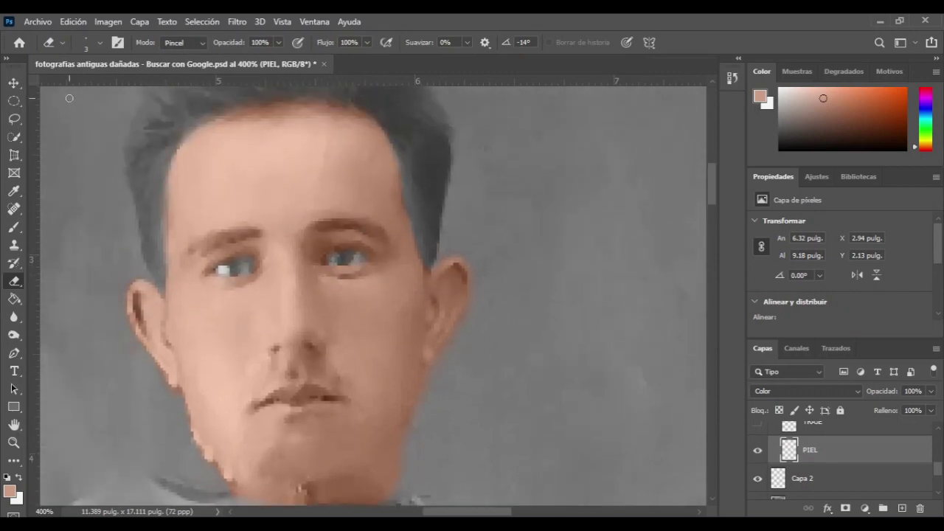
pyautogui.click(17, 89)
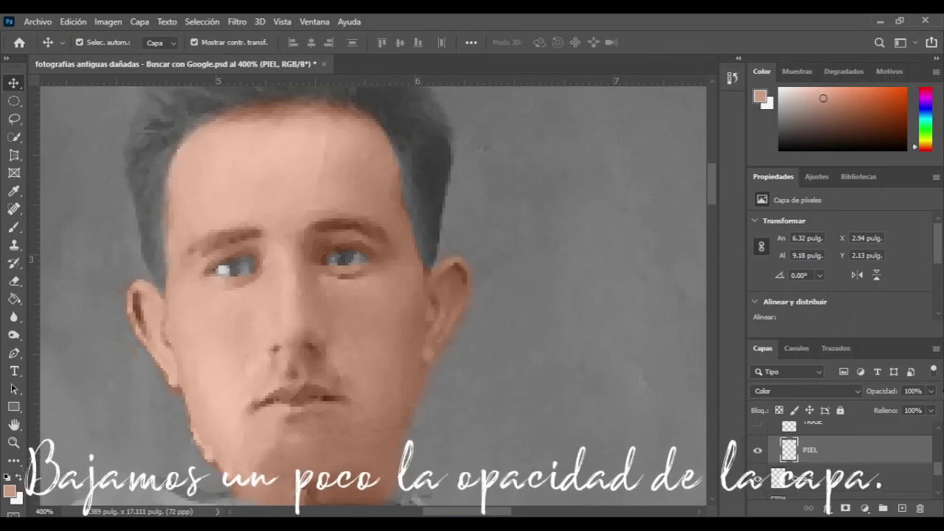
# Lower the PIEL layer's opacity to 77% and zoom out to view the whole photo.
pyautogui.moveTo(933, 392); pyautogui.dragTo(921, 412)
pyautogui.press('z')
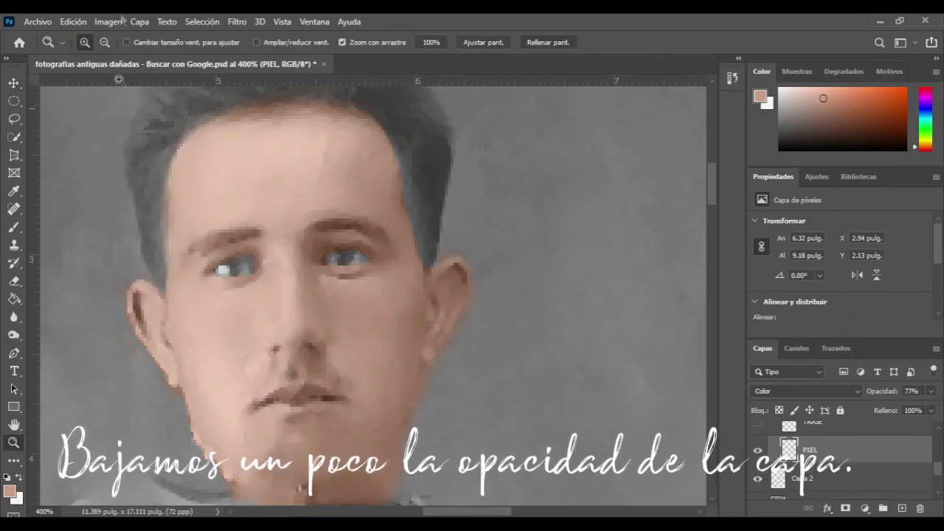
pyautogui.click(104, 42)
pyautogui.click(323, 188)
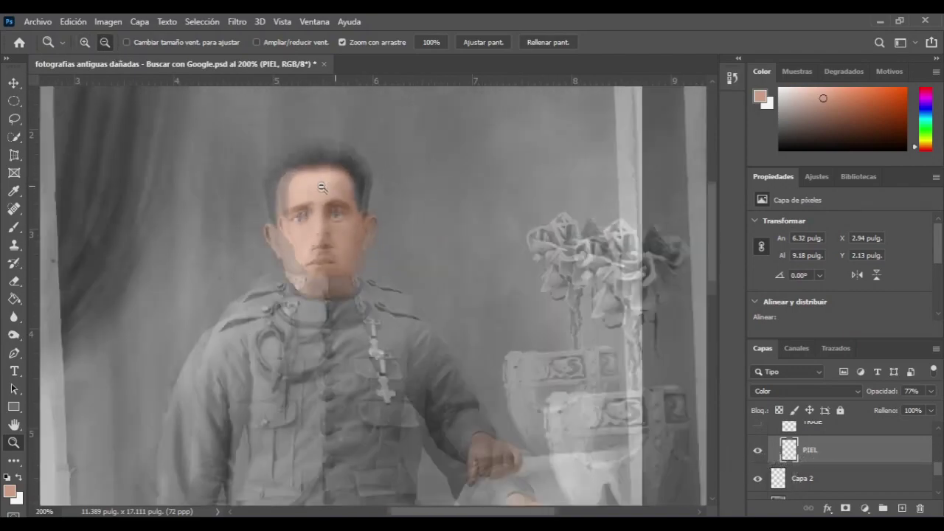
pyautogui.click(322, 188)
pyautogui.scroll(-3, 352, 225)
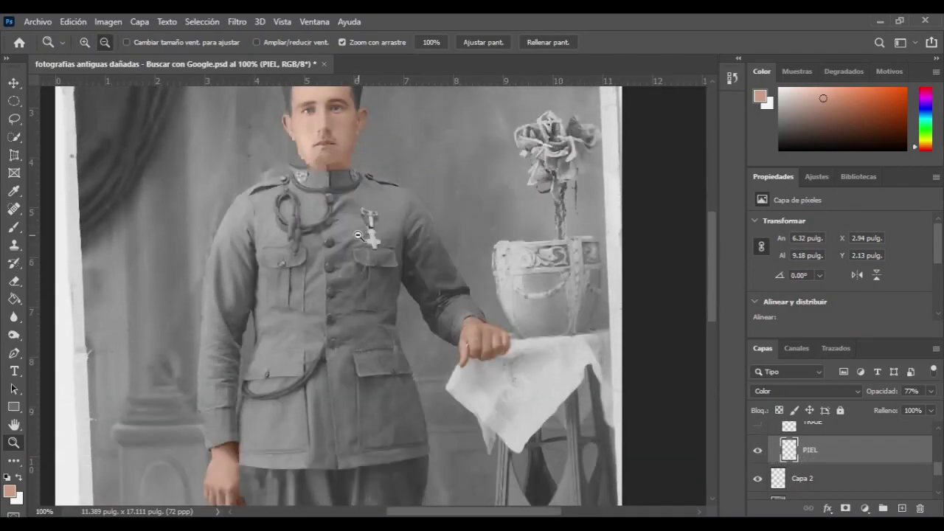
pyautogui.scroll(-2, 354, 233)
pyautogui.scroll(-3, 358, 242)
pyautogui.scroll(-1, 360, 246)
pyautogui.scroll(-3, 359, 246)
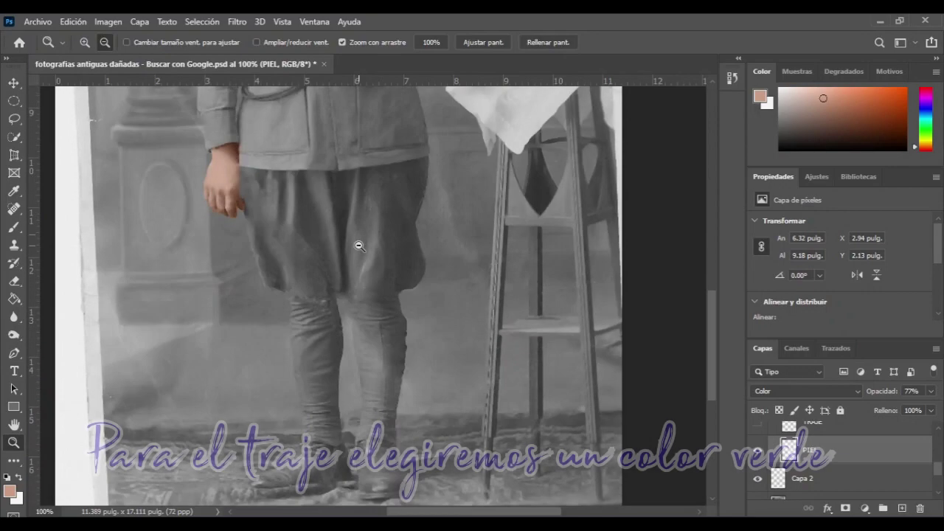
pyautogui.scroll(4, 369, 251)
pyautogui.scroll(2, 402, 269)
pyautogui.scroll(4, 413, 284)
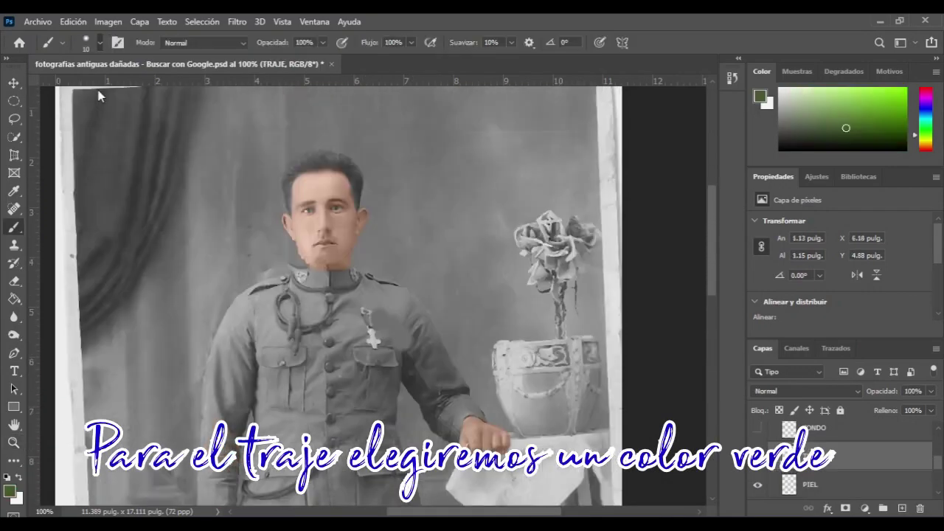
# Paint dark green over the soldier's chest and jacket front on TRAJE, blending it as Superponer.
pyautogui.moveTo(396, 337)
pyautogui.mouseDown()
pyautogui.moveTo(379, 306)
pyautogui.moveTo(297, 313)
pyautogui.moveTo(279, 296)
pyautogui.moveTo(325, 304)
pyautogui.mouseUp()
pyautogui.moveTo(308, 343)
pyautogui.mouseDown()
pyautogui.moveTo(373, 332)
pyautogui.moveTo(344, 376)
pyautogui.moveTo(293, 376)
pyautogui.moveTo(268, 329)
pyautogui.moveTo(300, 413)
pyautogui.moveTo(270, 449)
pyautogui.moveTo(357, 396)
pyautogui.mouseUp()
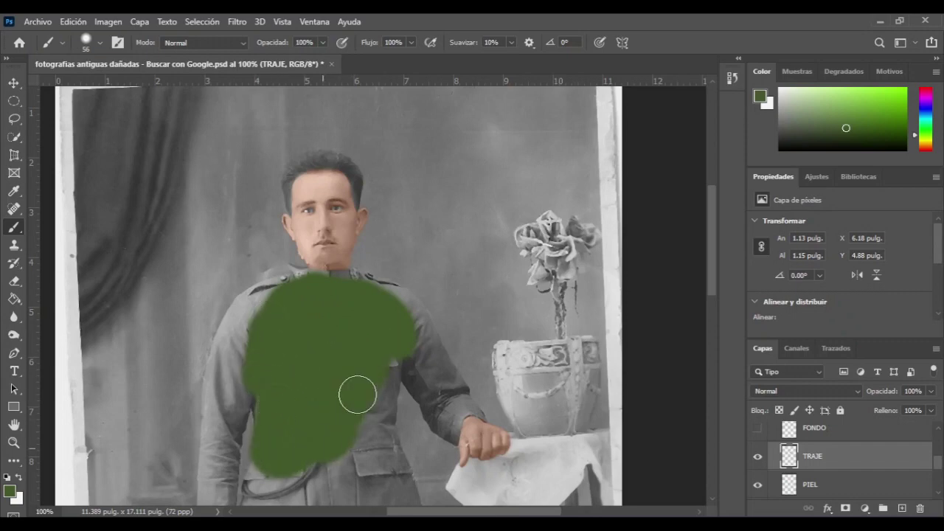
pyautogui.scroll(-20, 835, 393)
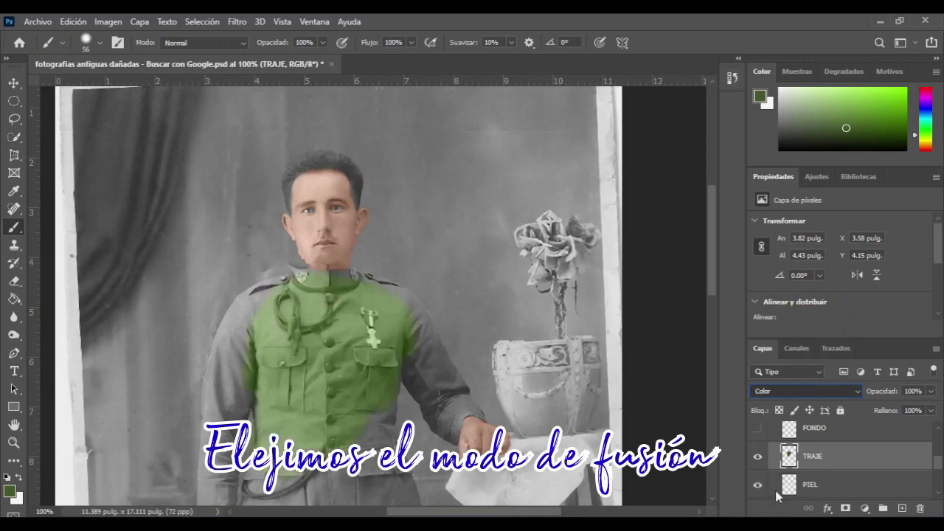
pyautogui.press('Up')
# Compare Superponer and Luz suave on the TRAJE layer, settling on Luz suave.
pyautogui.press('Up')
pyautogui.press('Up')
pyautogui.press('Up')
pyautogui.press('Up')
pyautogui.press('Up')
pyautogui.press('Up')
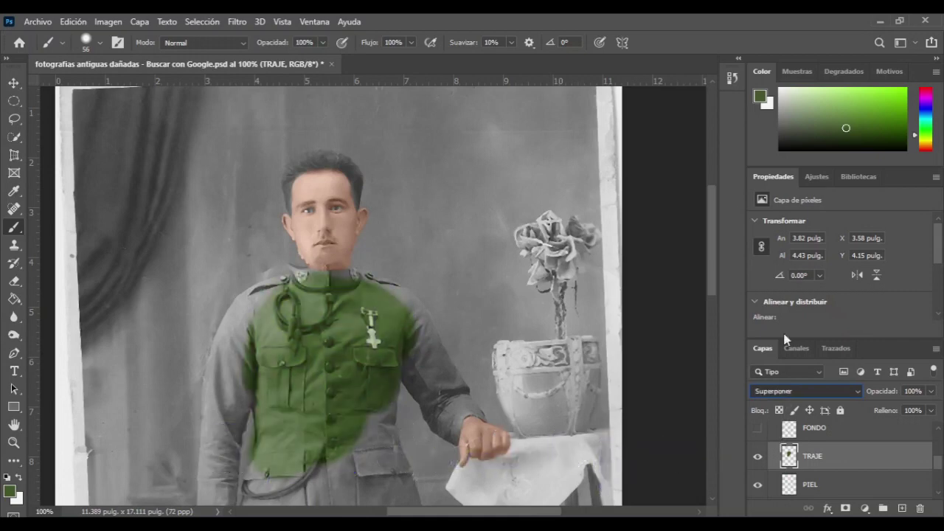
pyautogui.press('Down')
pyautogui.press('Up')
pyautogui.press('Down')
pyautogui.press('Up')
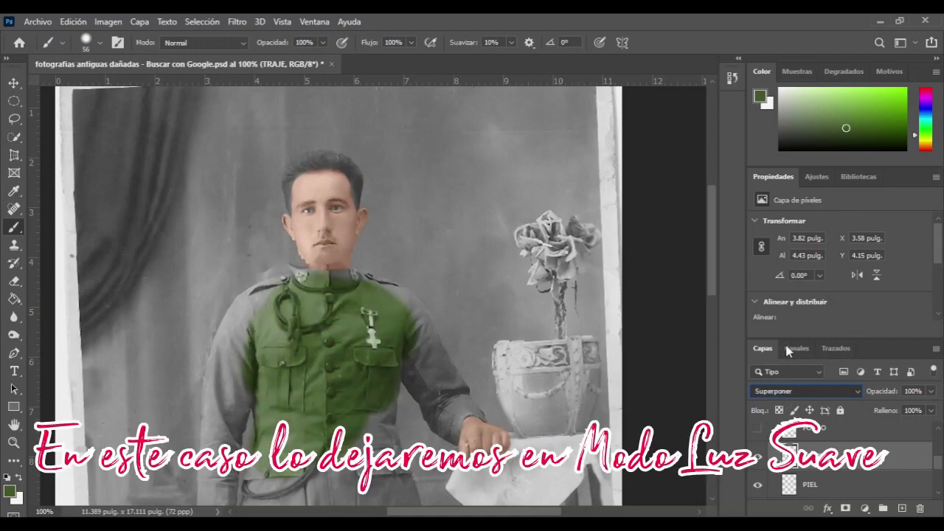
pyautogui.press('Down')
pyautogui.press('Up')
pyautogui.press('Down')
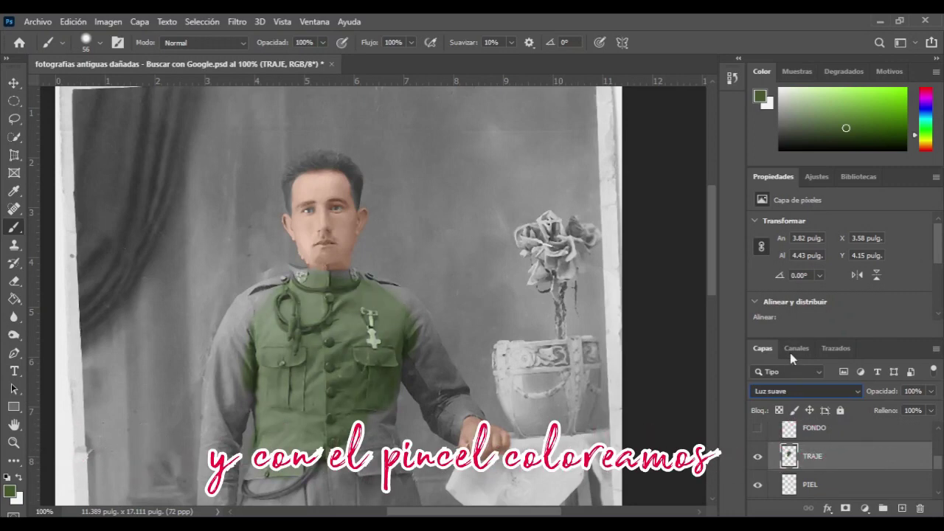
# Paint green over the jacket waist, trousers and calves down to the feet, then add a black ZAPATOS layer.
pyautogui.moveTo(357, 408)
pyautogui.mouseDown()
pyautogui.moveTo(425, 242)
pyautogui.moveTo(439, 239)
pyautogui.mouseUp()
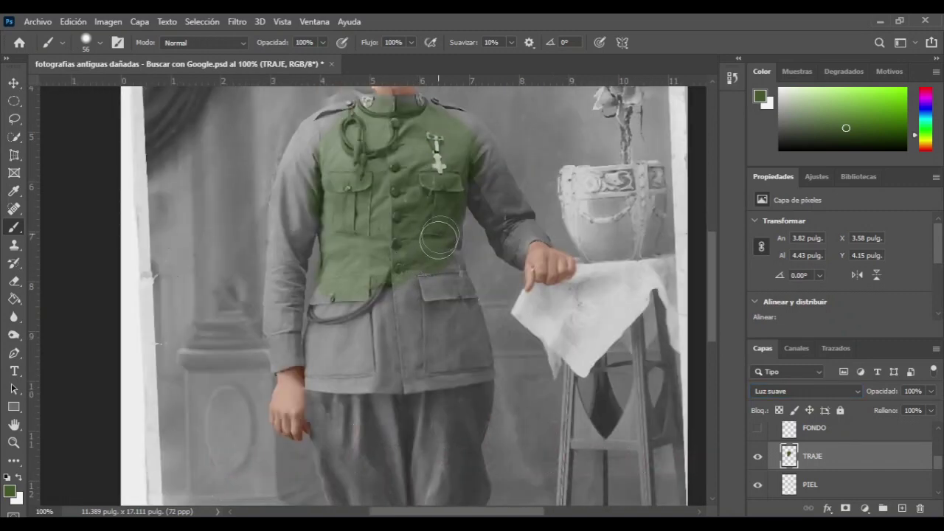
pyautogui.moveTo(439, 239)
pyautogui.mouseDown()
pyautogui.moveTo(322, 331)
pyautogui.moveTo(327, 366)
pyautogui.moveTo(400, 371)
pyautogui.moveTo(420, 290)
pyautogui.moveTo(433, 308)
pyautogui.mouseUp()
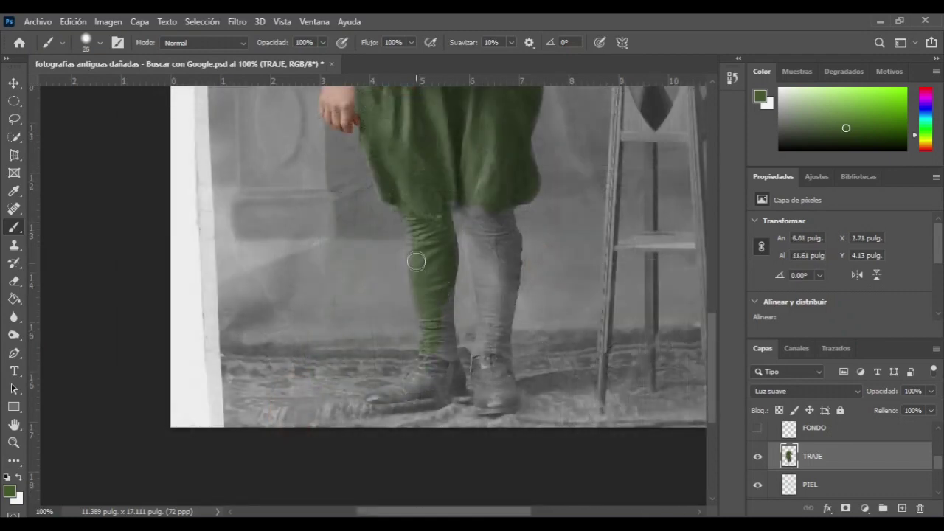
pyautogui.moveTo(444, 296); pyautogui.dragTo(443, 341)
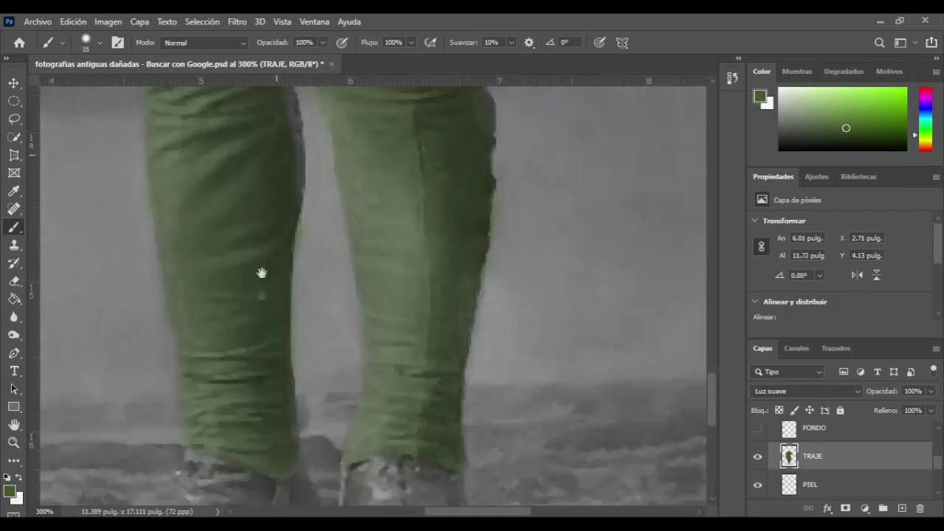
pyautogui.moveTo(261, 273); pyautogui.dragTo(246, 424)
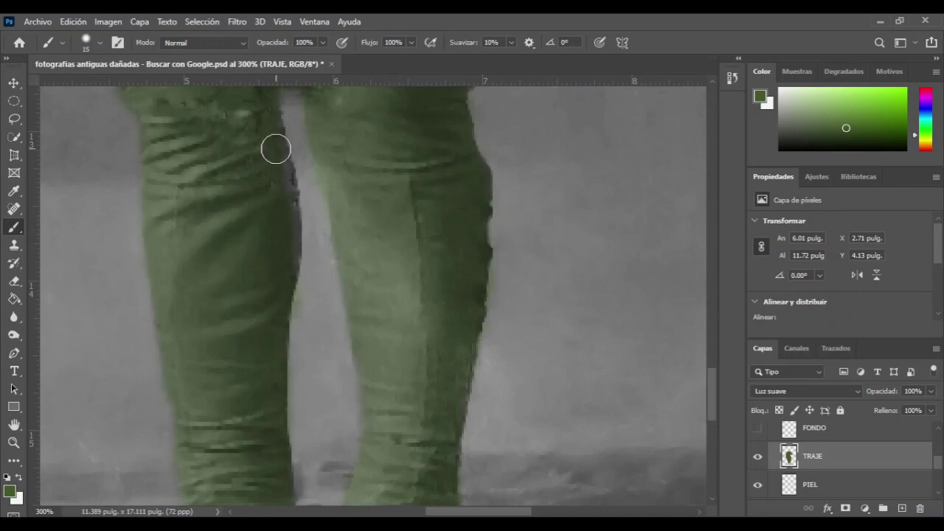
pyautogui.moveTo(273, 300); pyautogui.dragTo(270, 322)
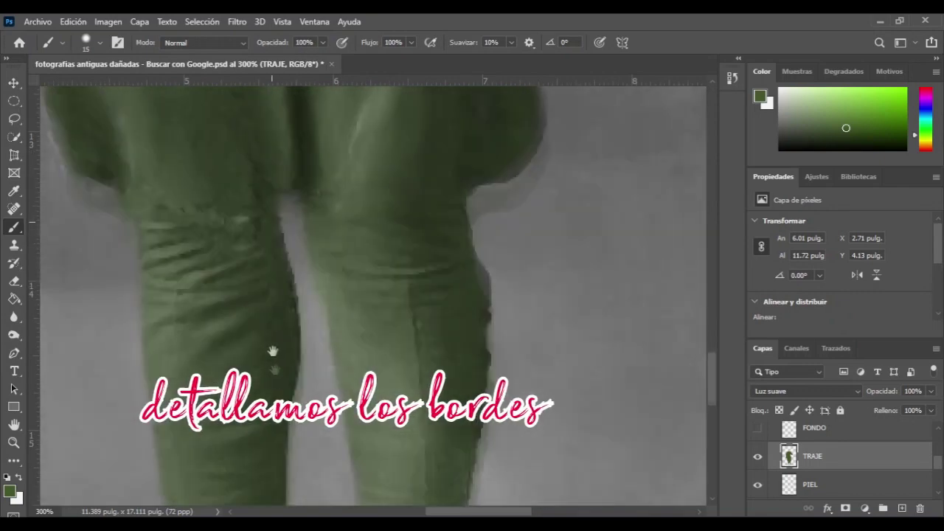
pyautogui.moveTo(114, 217)
pyautogui.mouseDown()
pyautogui.moveTo(260, 313)
pyautogui.moveTo(217, 258)
pyautogui.moveTo(190, 172)
pyautogui.moveTo(200, 253)
pyautogui.moveTo(207, 224)
pyautogui.mouseUp()
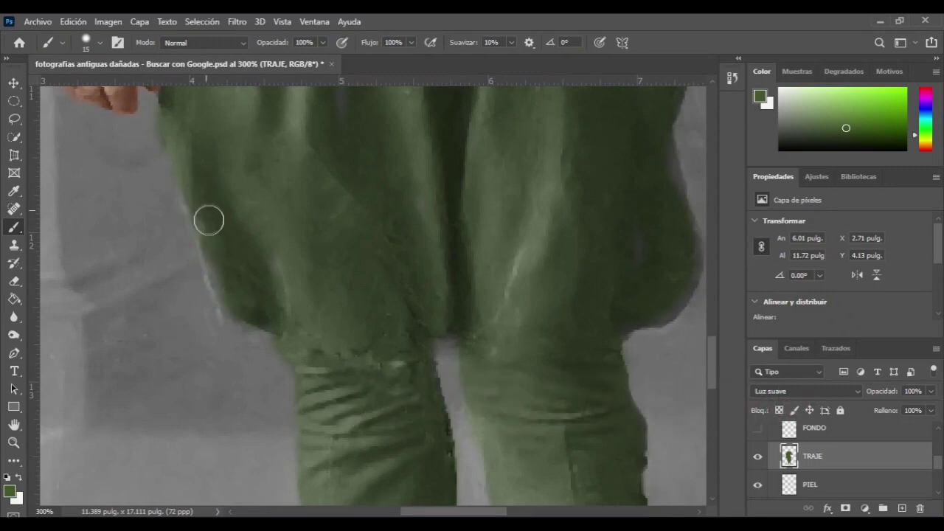
pyautogui.moveTo(332, 137); pyautogui.dragTo(300, 318)
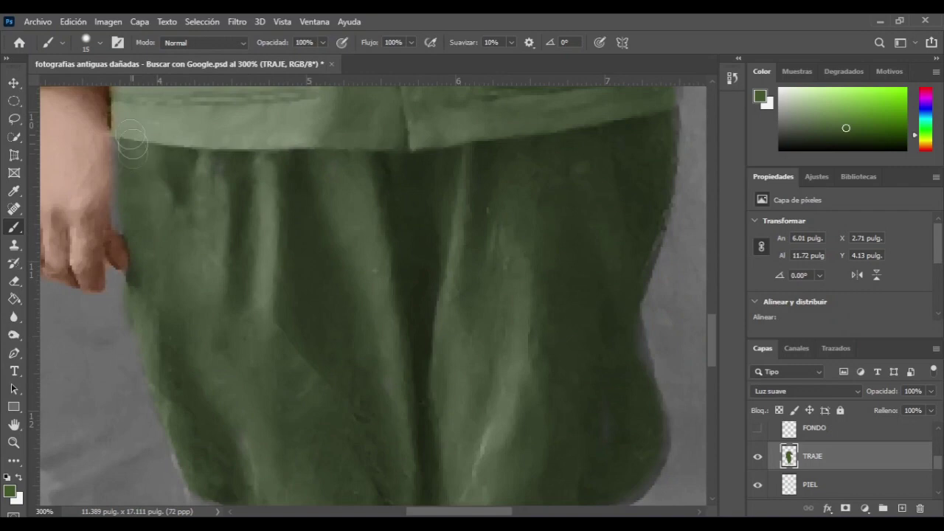
pyautogui.hscroll(3, 457, 188)
pyautogui.scroll(1, 424, 163)
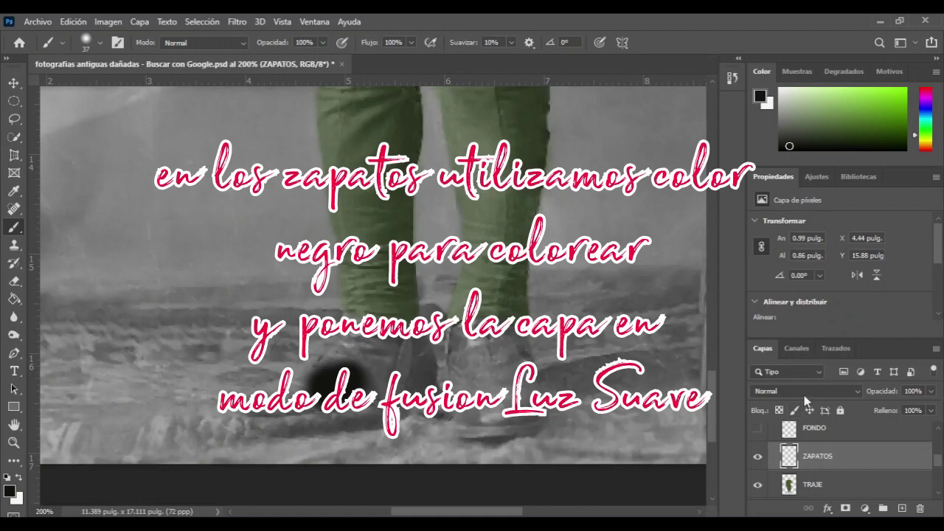
pyautogui.click(804, 391)
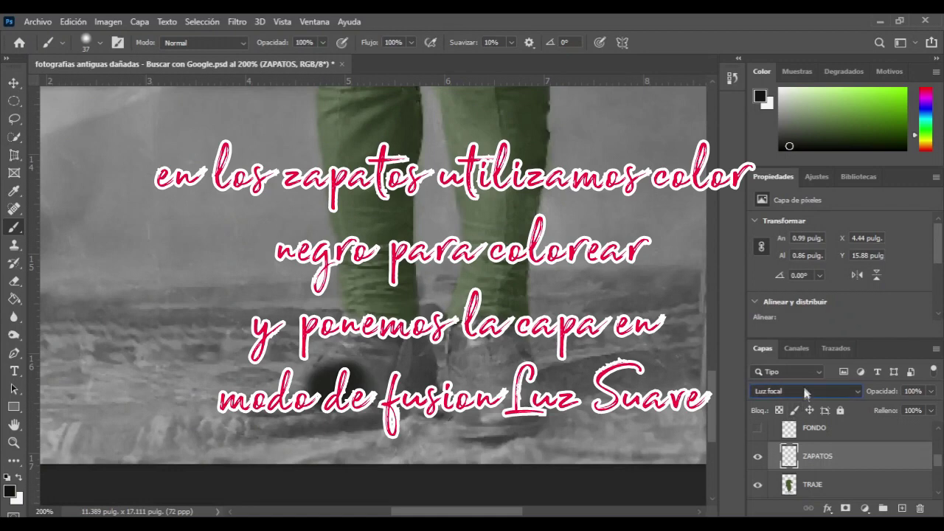
# Compare blend modes on the ZAPATOS layer and keep it on Luz suave.
pyautogui.press('Up')
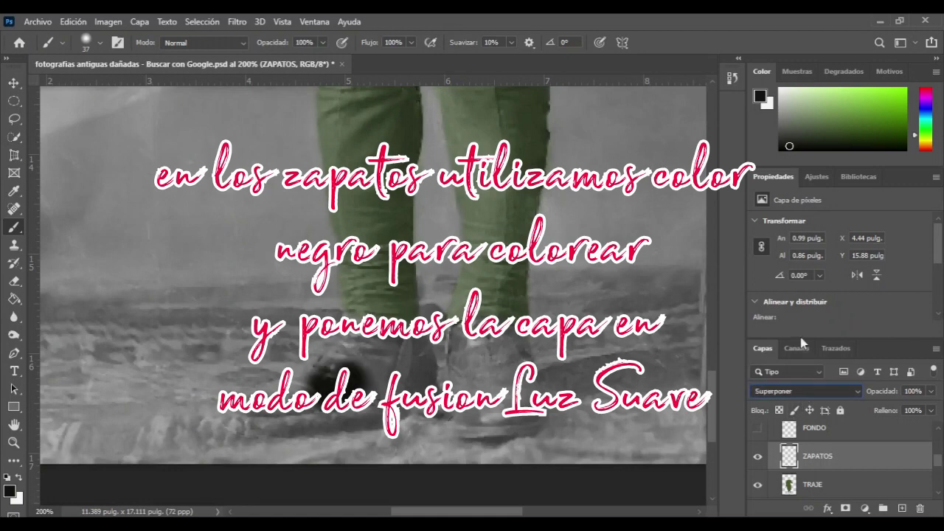
pyautogui.press('Down')
pyautogui.press('Up')
pyautogui.press('Down')
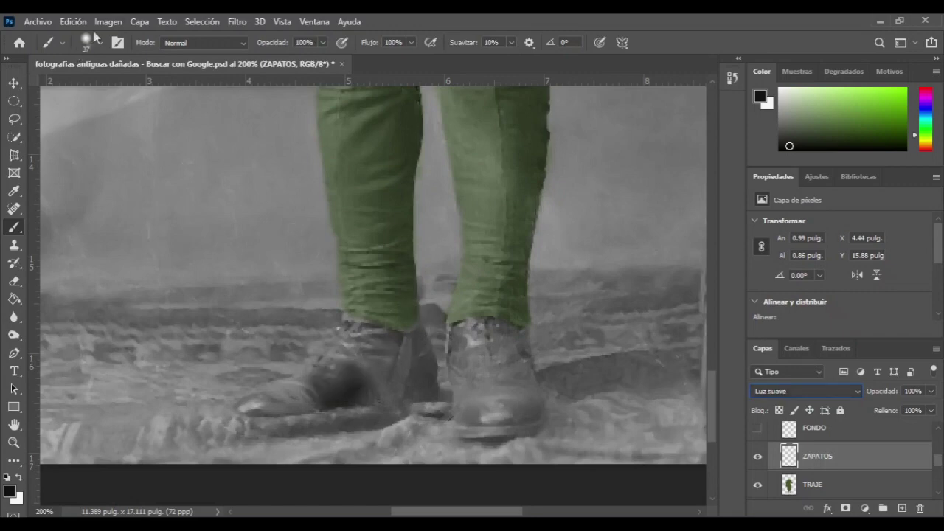
# Paint black over the toe, upper and heel of both shoes on ZAPATOS, then zoom out.
pyautogui.moveTo(395, 336)
pyautogui.mouseDown()
pyautogui.moveTo(324, 355)
pyautogui.moveTo(260, 399)
pyautogui.moveTo(361, 427)
pyautogui.moveTo(404, 413)
pyautogui.moveTo(346, 411)
pyautogui.moveTo(406, 397)
pyautogui.moveTo(480, 341)
pyautogui.moveTo(327, 362)
pyautogui.moveTo(331, 349)
pyautogui.moveTo(378, 339)
pyautogui.mouseUp()
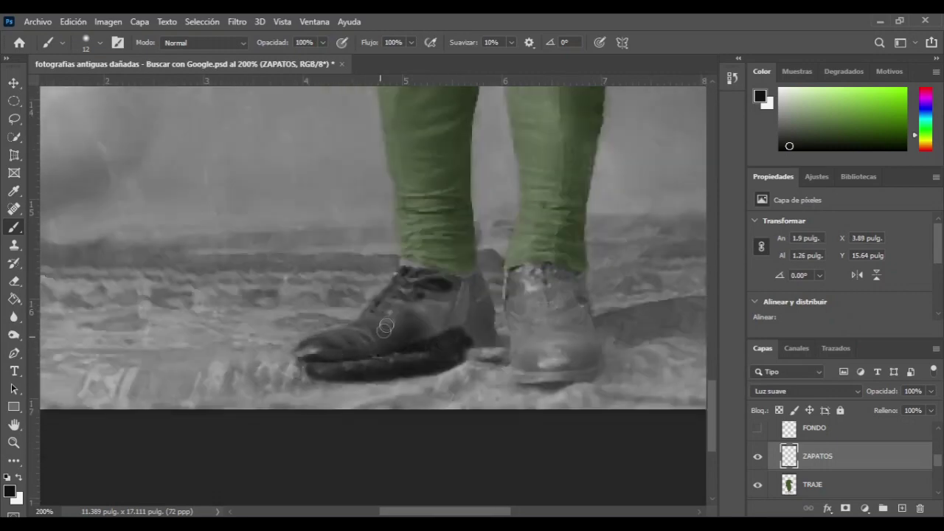
pyautogui.moveTo(401, 290)
pyautogui.mouseDown()
pyautogui.moveTo(447, 284)
pyautogui.moveTo(415, 337)
pyautogui.mouseUp()
pyautogui.moveTo(463, 285)
pyautogui.mouseDown()
pyautogui.moveTo(486, 325)
pyautogui.moveTo(468, 328)
pyautogui.mouseUp()
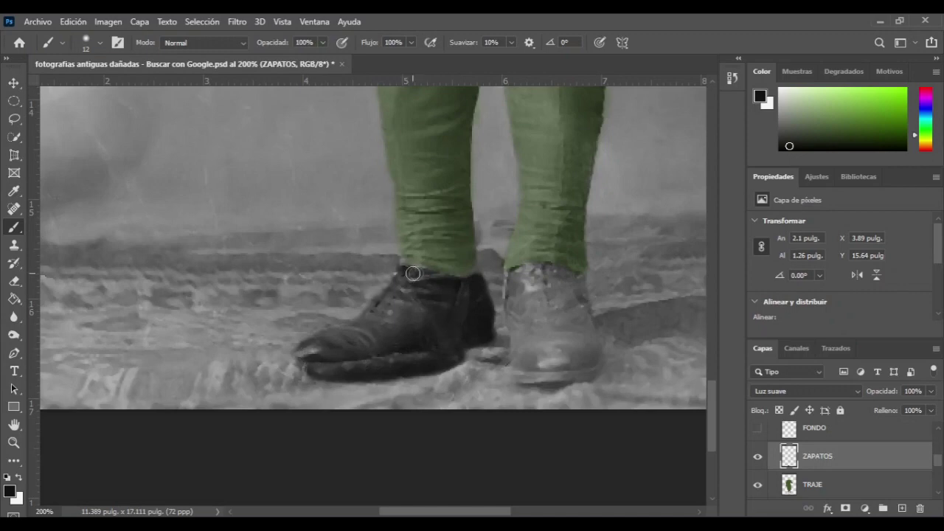
pyautogui.moveTo(540, 295)
pyautogui.mouseDown()
pyautogui.moveTo(508, 310)
pyautogui.moveTo(521, 270)
pyautogui.moveTo(518, 367)
pyautogui.moveTo(561, 376)
pyautogui.moveTo(592, 364)
pyautogui.moveTo(585, 323)
pyautogui.mouseUp()
pyautogui.moveTo(591, 360)
pyautogui.mouseDown()
pyautogui.moveTo(578, 278)
pyautogui.moveTo(526, 274)
pyautogui.moveTo(544, 357)
pyautogui.moveTo(542, 303)
pyautogui.moveTo(568, 364)
pyautogui.mouseUp()
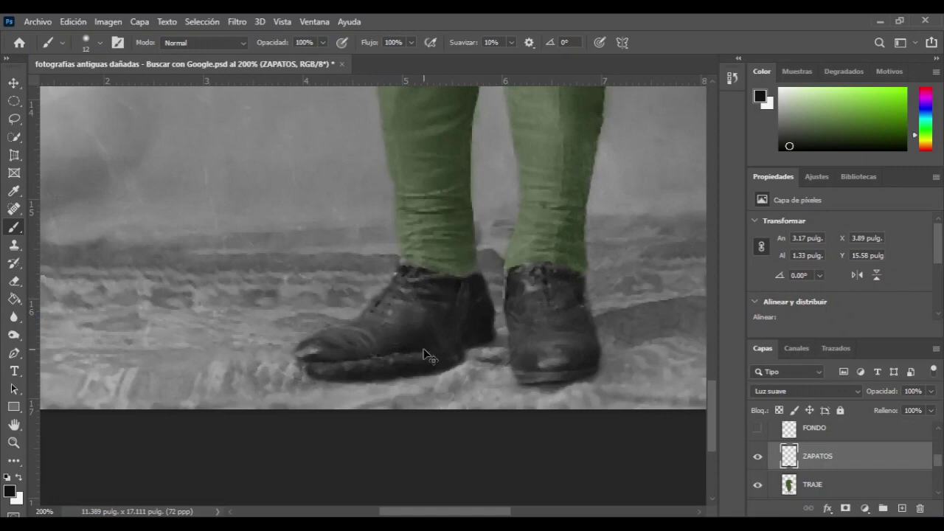
pyautogui.hotkey('ctrl', '-')
pyautogui.hotkey('ctrl', '-')
pyautogui.hotkey('ctrl', '-')
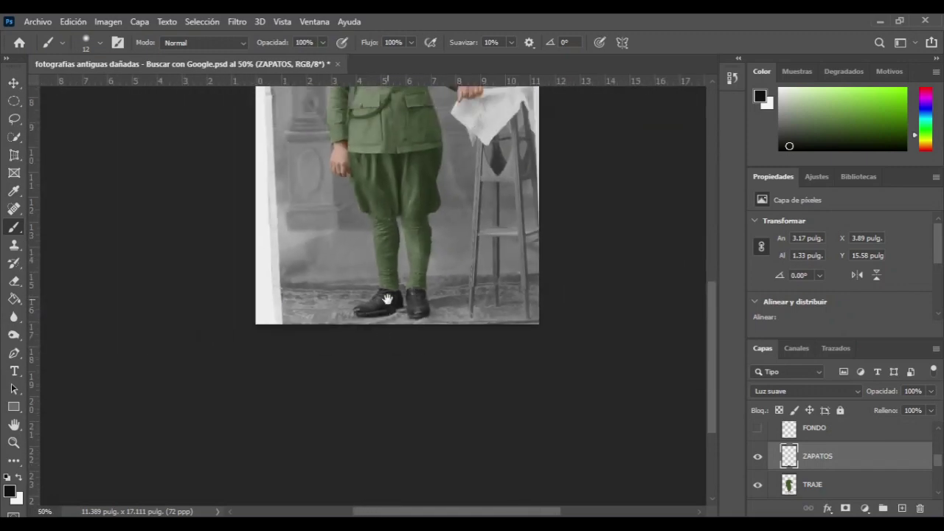
# Frame the soldier's face and prepare to sample a beige colour for the FONDO layer.
pyautogui.moveTo(387, 299); pyautogui.dragTo(422, 406)
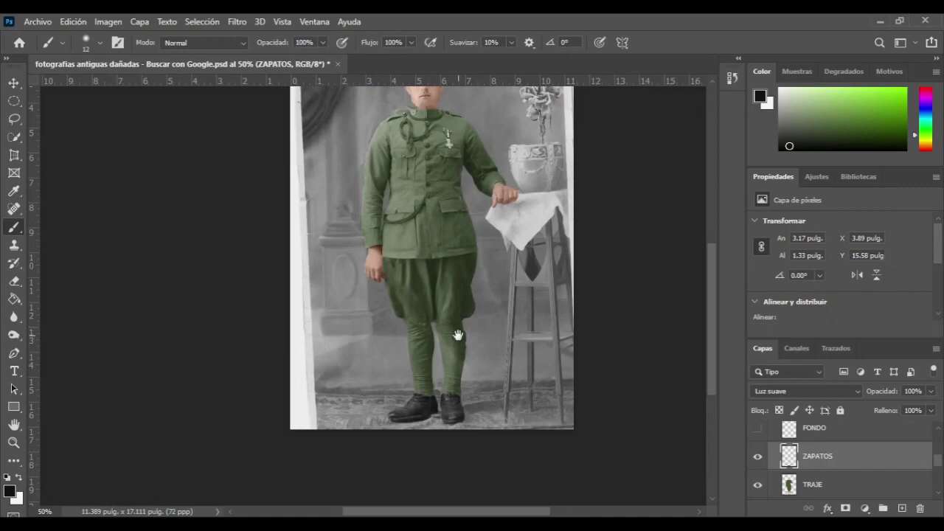
pyautogui.moveTo(431, 320); pyautogui.dragTo(376, 388)
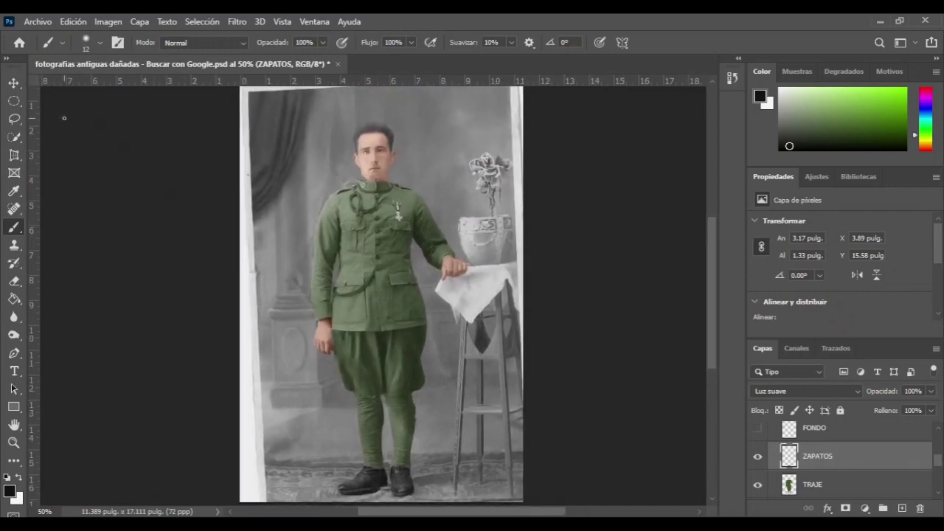
pyautogui.press('i')
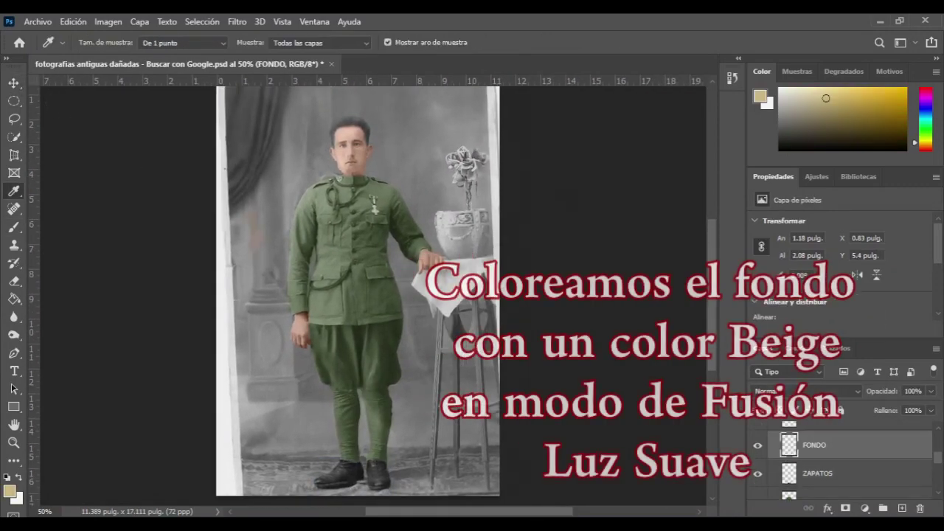
# Set FONDO to Luz suave and paint beige across the background around the head toward the vase.
pyautogui.click(15, 229)
pyautogui.click(804, 391)
pyautogui.click(797, 360)
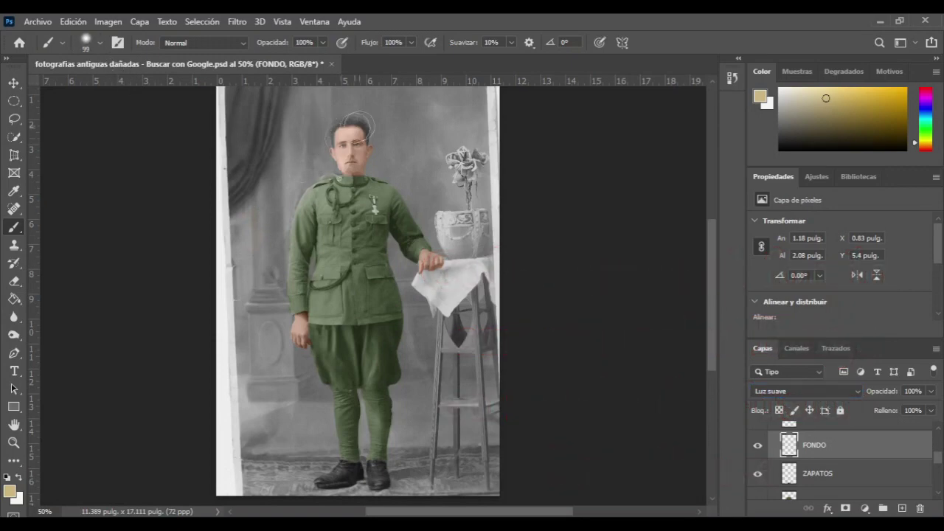
pyautogui.moveTo(490, 105); pyautogui.dragTo(325, 105)
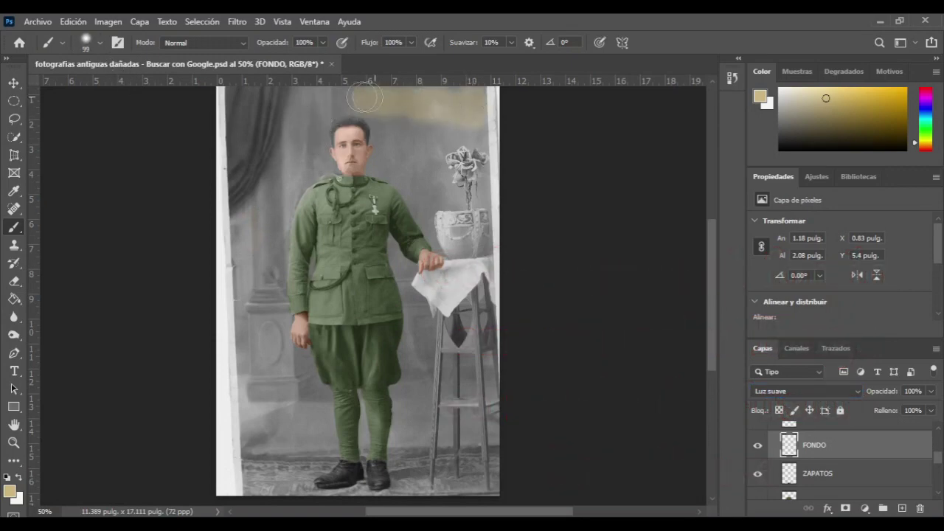
pyautogui.moveTo(307, 171); pyautogui.dragTo(308, 101)
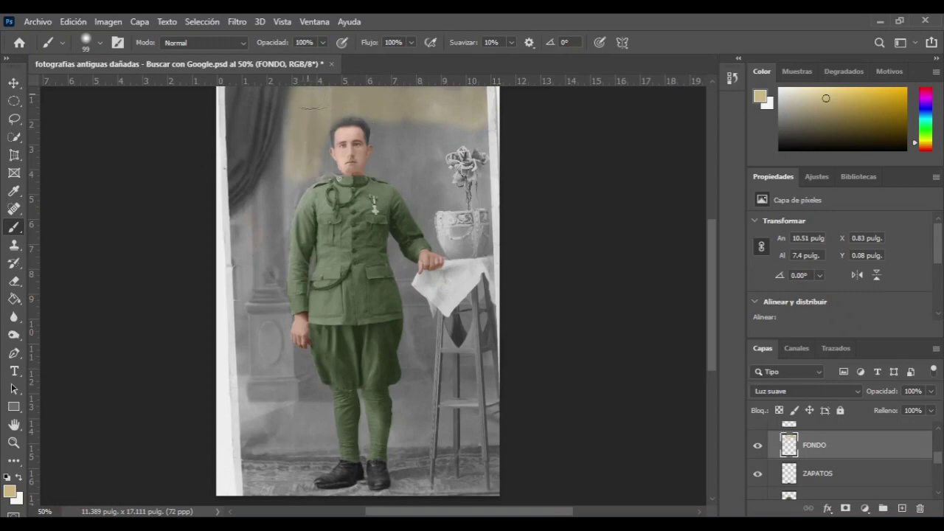
pyautogui.moveTo(410, 130); pyautogui.dragTo(384, 133)
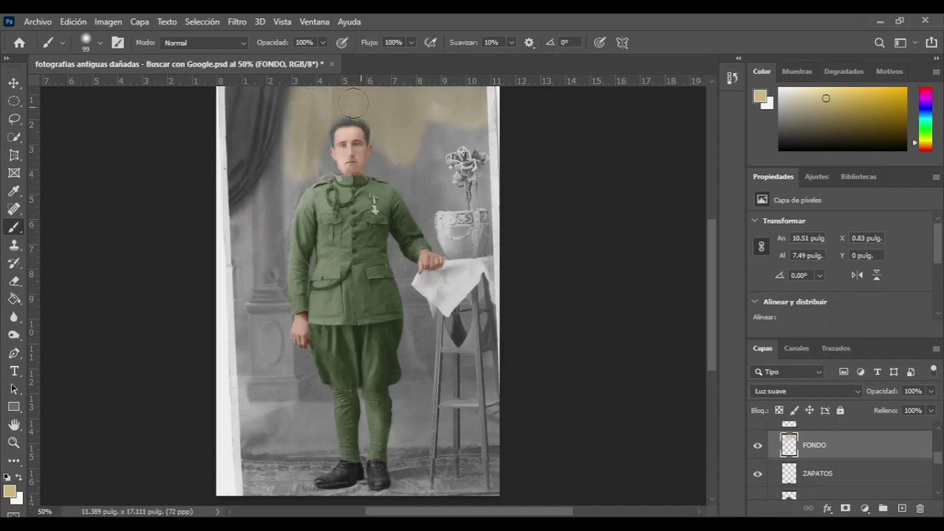
pyautogui.moveTo(381, 147)
pyautogui.mouseDown()
pyautogui.moveTo(470, 130)
pyautogui.moveTo(452, 198)
pyautogui.mouseUp()
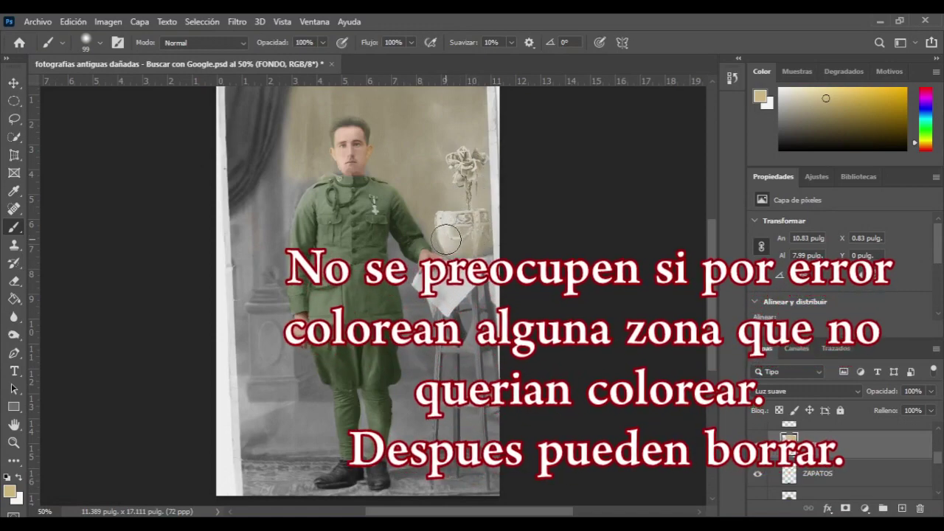
# Cover the grey backdrop beside and left of the hand with tan down to the cloth corner.
pyautogui.scroll(5, 418, 259)
pyautogui.moveTo(258, 179)
pyautogui.mouseDown()
pyautogui.moveTo(266, 310)
pyautogui.moveTo(295, 270)
pyautogui.mouseUp()
pyautogui.moveTo(413, 391); pyautogui.dragTo(361, 222)
pyautogui.moveTo(325, 181); pyautogui.dragTo(446, 255)
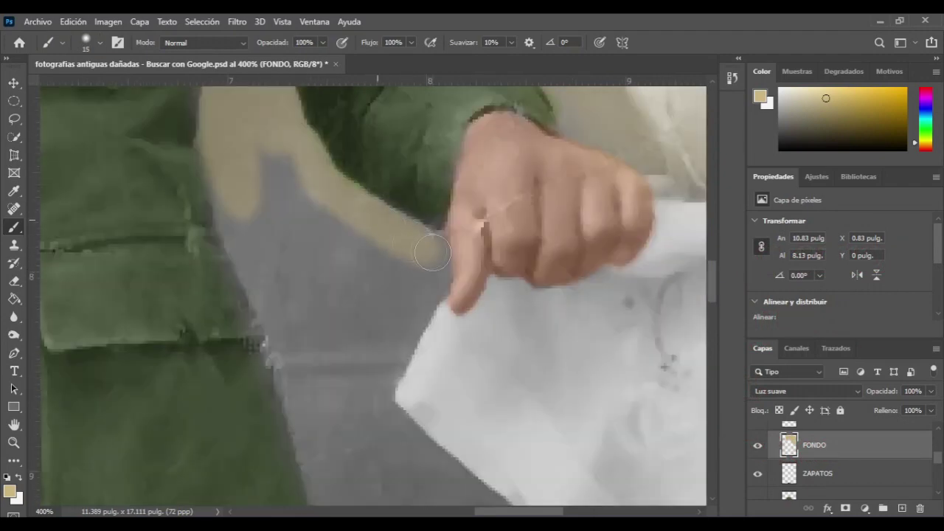
pyautogui.moveTo(277, 152)
pyautogui.mouseDown()
pyautogui.moveTo(263, 281)
pyautogui.moveTo(244, 295)
pyautogui.mouseUp()
pyautogui.moveTo(310, 177)
pyautogui.mouseDown()
pyautogui.moveTo(413, 302)
pyautogui.moveTo(385, 362)
pyautogui.moveTo(369, 243)
pyautogui.mouseUp()
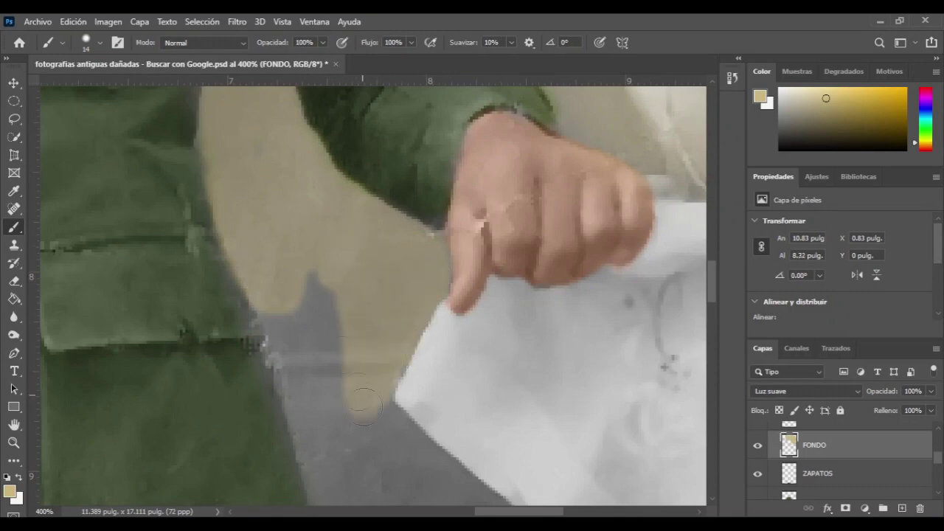
# Fill the last grey patches near the hand and cloth edge with tan, undoing the final stroke.
pyautogui.moveTo(354, 369); pyautogui.dragTo(377, 229)
pyautogui.moveTo(302, 180); pyautogui.dragTo(325, 259)
pyautogui.moveTo(310, 221); pyautogui.dragTo(361, 251)
pyautogui.moveTo(480, 315)
pyautogui.mouseDown()
pyautogui.moveTo(362, 200)
pyautogui.moveTo(413, 317)
pyautogui.mouseUp()
pyautogui.moveTo(354, 273)
pyautogui.mouseDown()
pyautogui.moveTo(295, 143)
pyautogui.moveTo(325, 284)
pyautogui.moveTo(443, 295)
pyautogui.moveTo(494, 243)
pyautogui.moveTo(504, 273)
pyautogui.moveTo(457, 347)
pyautogui.moveTo(324, 376)
pyautogui.moveTo(326, 391)
pyautogui.moveTo(385, 273)
pyautogui.moveTo(442, 339)
pyautogui.moveTo(407, 315)
pyautogui.moveTo(456, 357)
pyautogui.moveTo(491, 369)
pyautogui.moveTo(398, 394)
pyautogui.moveTo(380, 439)
pyautogui.mouseUp()
pyautogui.hotkey('ctrl', 'z')
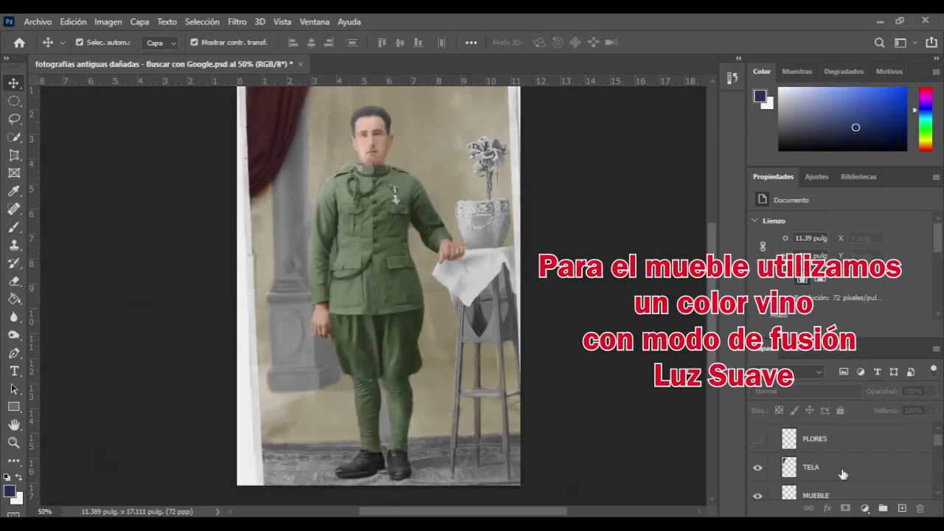
# Select the MUEBLE layer and zoom in to 100% on the stool at lower right.
pyautogui.scroll(-1, 819, 479)
pyautogui.click(819, 480)
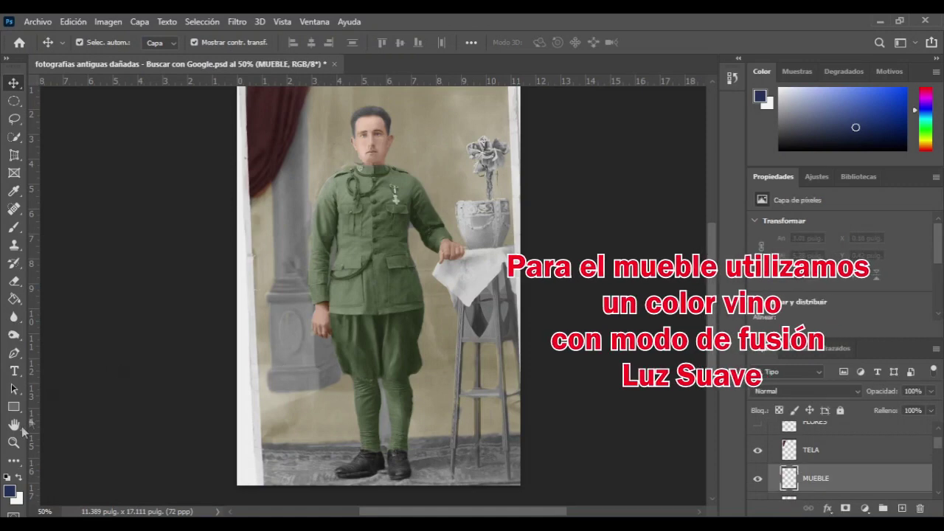
pyautogui.press('z')
pyautogui.moveTo(461, 397); pyautogui.dragTo(497, 398)
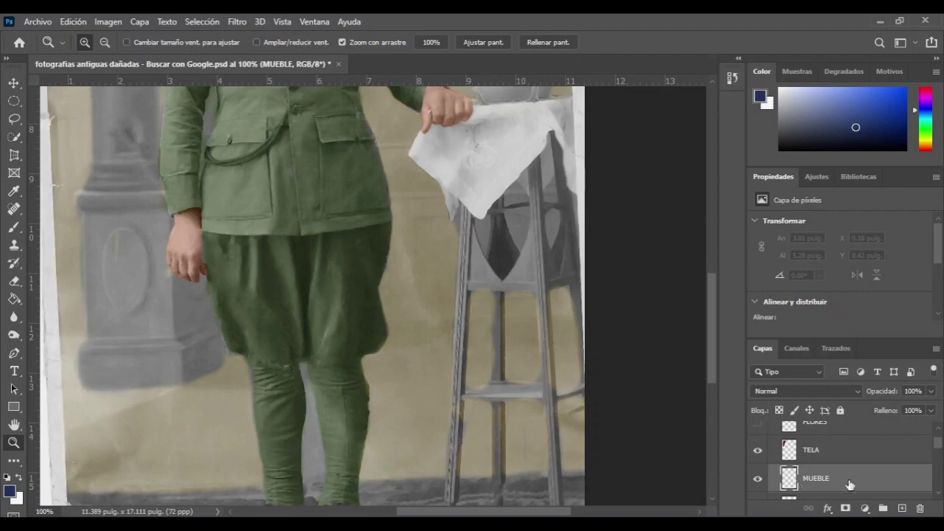
pyautogui.scroll(-2, 850, 485)
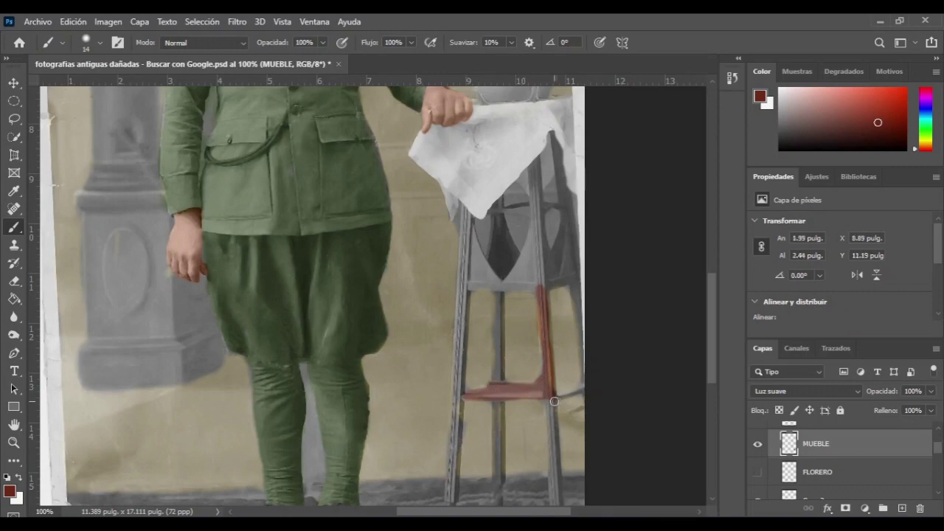
# Brush wine red down the right leg to its foot and along the whole left leg.
pyautogui.moveTo(551, 467); pyautogui.dragTo(552, 487)
pyautogui.scroll(-2, 550, 443)
pyautogui.scroll(-3, 546, 399)
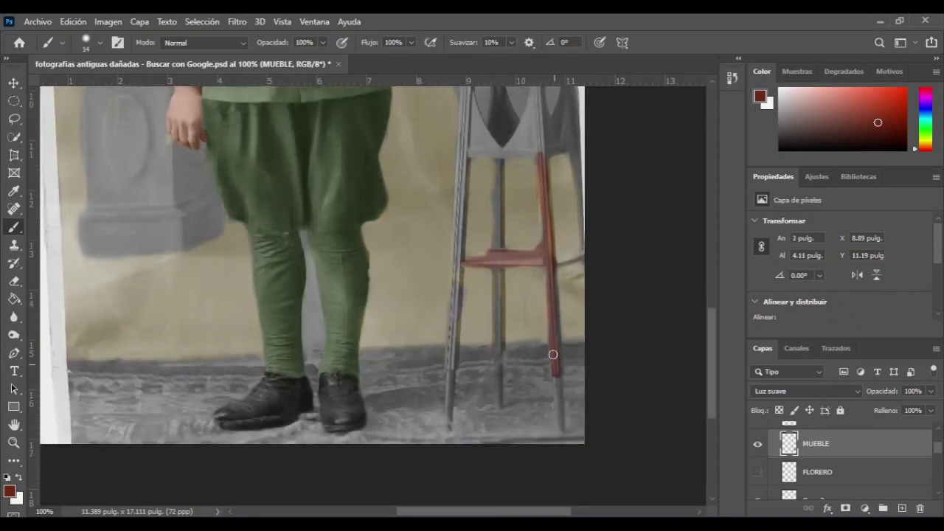
pyautogui.moveTo(552, 264); pyautogui.dragTo(562, 433)
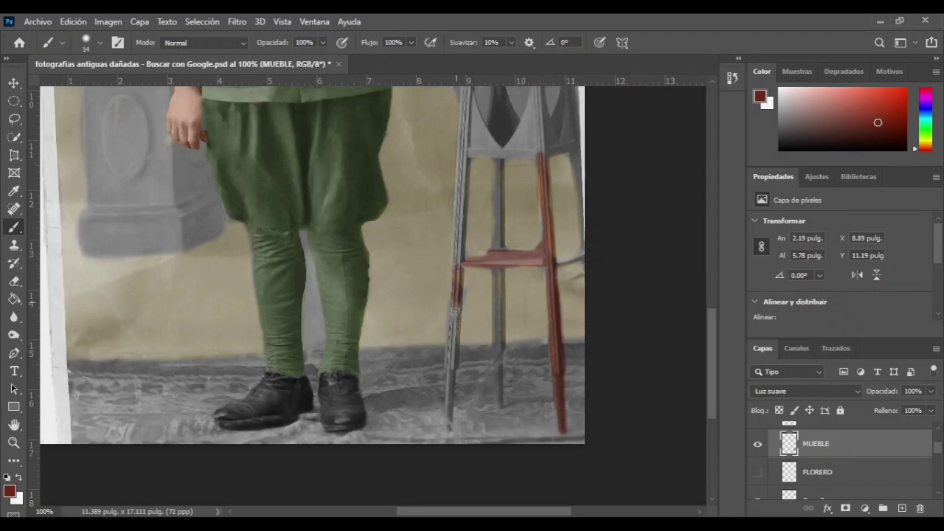
pyautogui.moveTo(456, 299); pyautogui.dragTo(447, 425)
pyautogui.moveTo(464, 220); pyautogui.dragTo(450, 311)
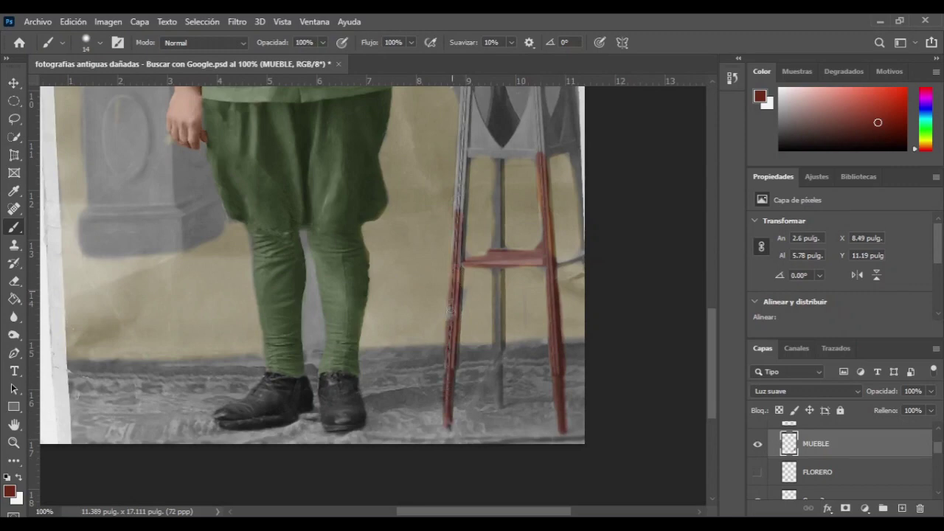
pyautogui.moveTo(457, 229); pyautogui.dragTo(462, 153)
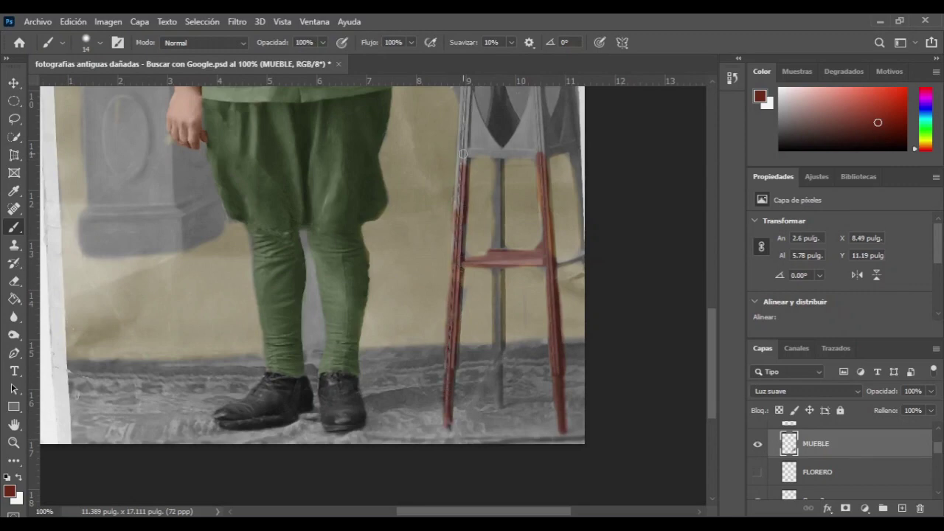
# Tint the stool's centre post, upper right post, top right side and the leg below the cloth dark red.
pyautogui.scroll(2, 473, 240)
pyautogui.moveTo(456, 273); pyautogui.dragTo(455, 348)
pyautogui.scroll(-3, 455, 349)
pyautogui.moveTo(437, 225); pyautogui.dragTo(440, 330)
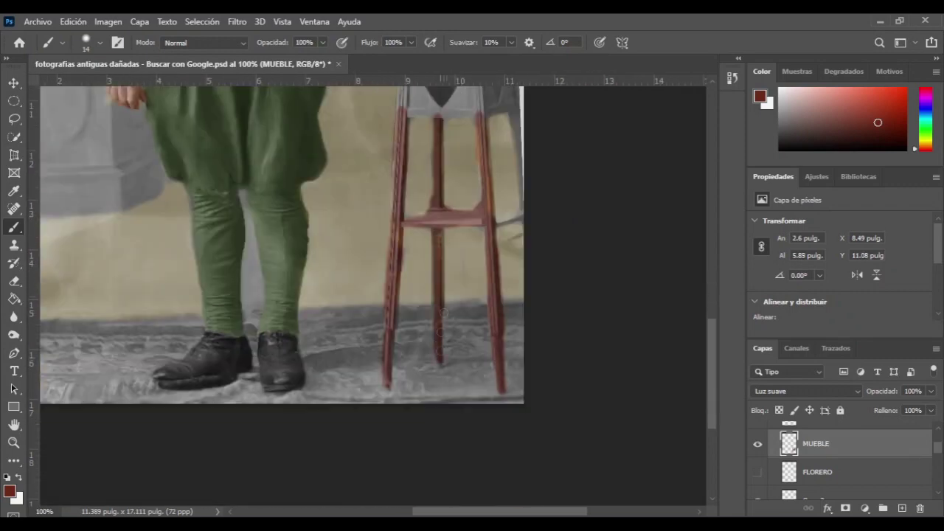
pyautogui.scroll(2, 499, 224)
pyautogui.scroll(3, 473, 192)
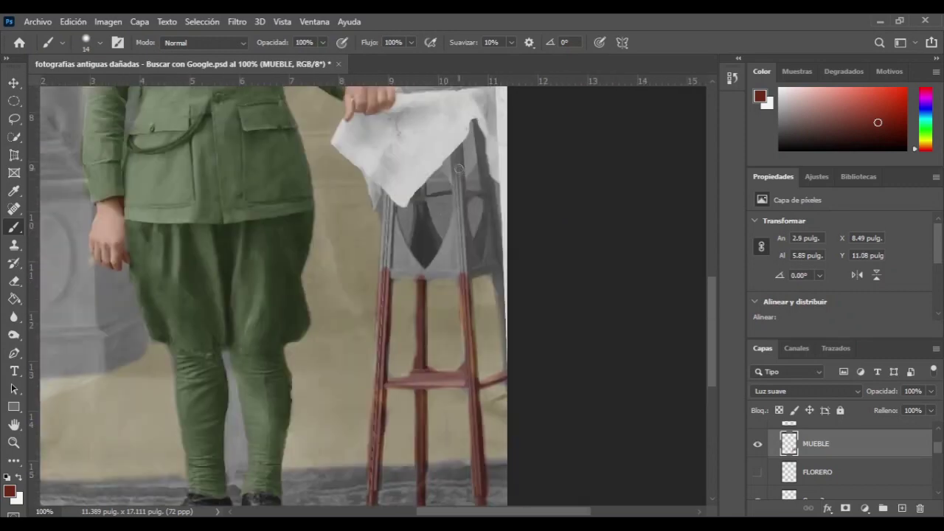
pyautogui.moveTo(462, 212); pyautogui.dragTo(433, 271)
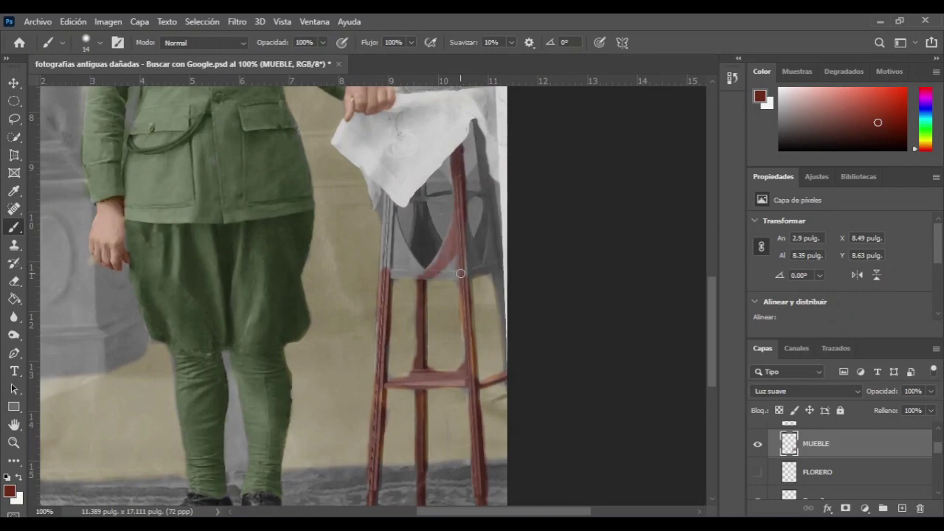
pyautogui.moveTo(467, 271)
pyautogui.mouseDown()
pyautogui.moveTo(487, 229)
pyautogui.moveTo(498, 280)
pyautogui.mouseUp()
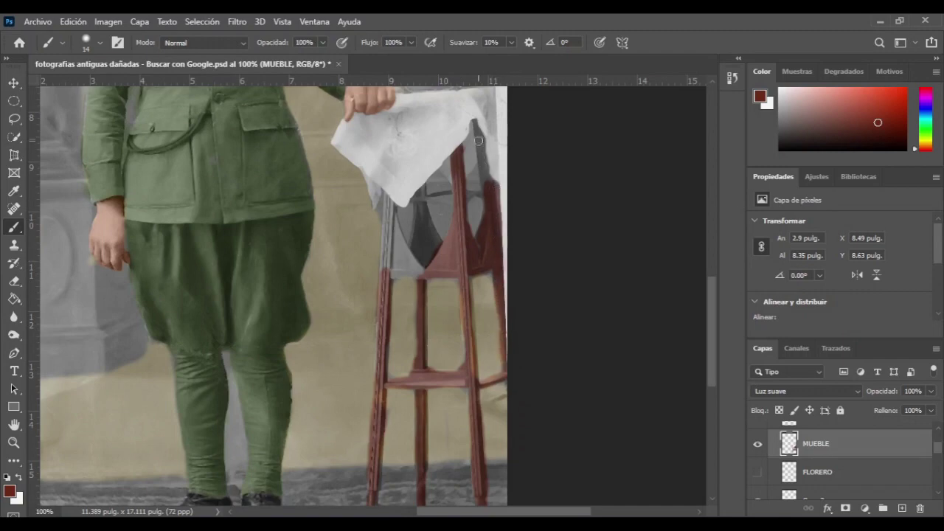
pyautogui.moveTo(478, 140); pyautogui.dragTo(490, 181)
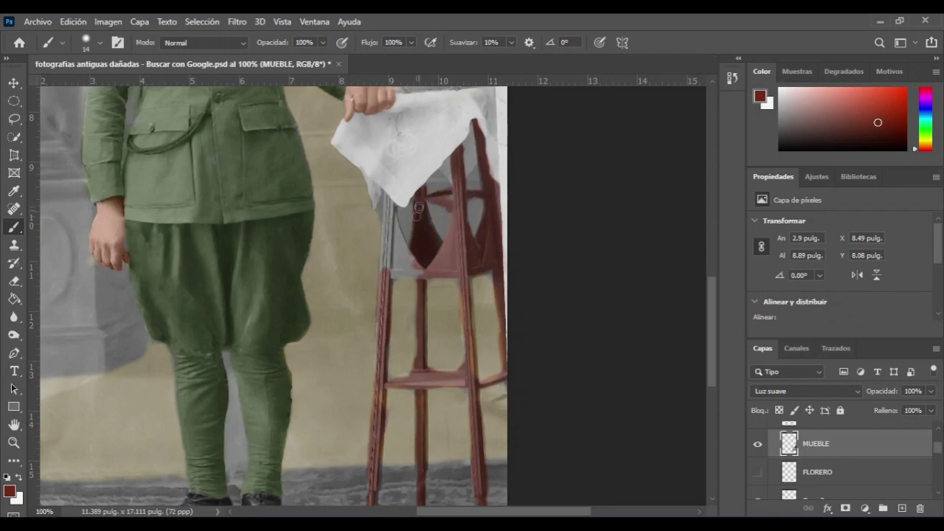
# Add reddish-brown to the left leg, curved rail, right front leg and top rail.
pyautogui.scroll(3, 392, 278)
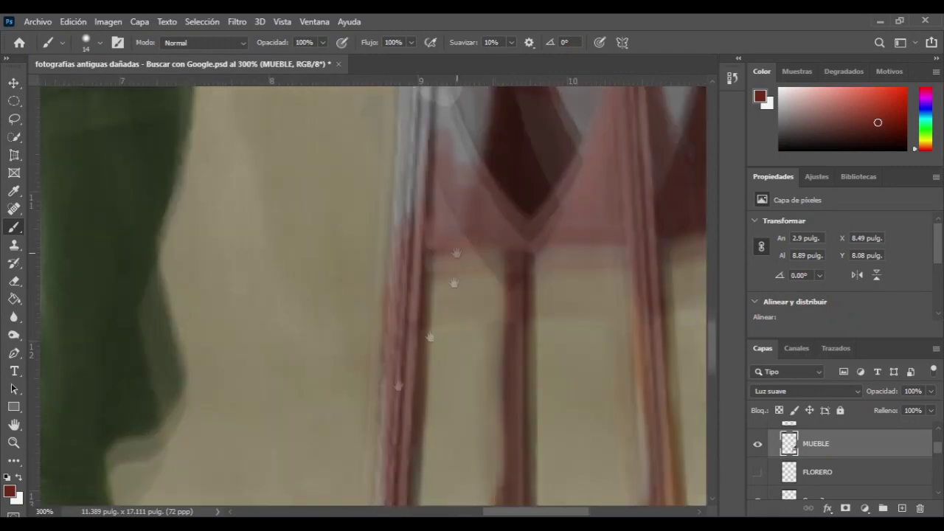
pyautogui.moveTo(376, 196)
pyautogui.mouseDown()
pyautogui.moveTo(346, 269)
pyautogui.moveTo(387, 332)
pyautogui.mouseUp()
pyautogui.moveTo(343, 162); pyautogui.dragTo(332, 376)
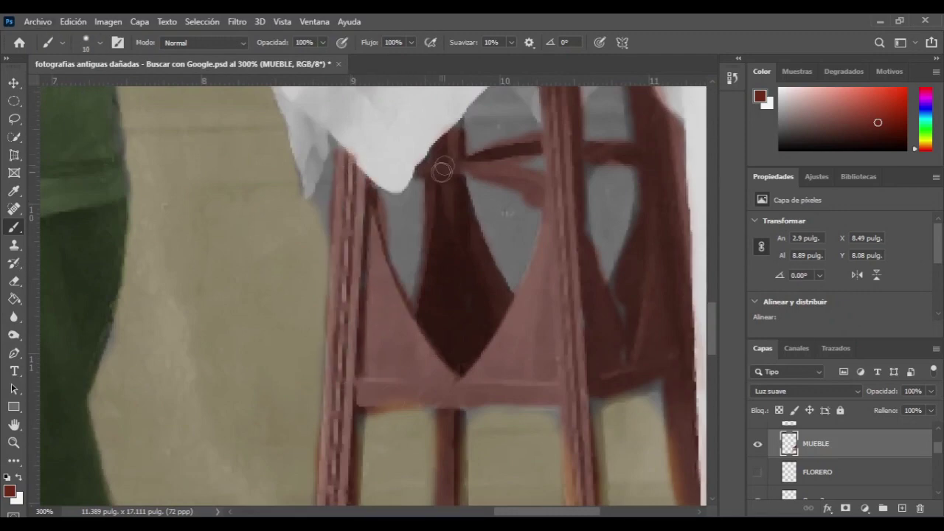
pyautogui.moveTo(618, 371)
pyautogui.mouseDown()
pyautogui.moveTo(492, 219)
pyautogui.moveTo(509, 432)
pyautogui.mouseUp()
pyautogui.moveTo(534, 325); pyautogui.dragTo(540, 200)
pyautogui.moveTo(350, 107); pyautogui.dragTo(480, 111)
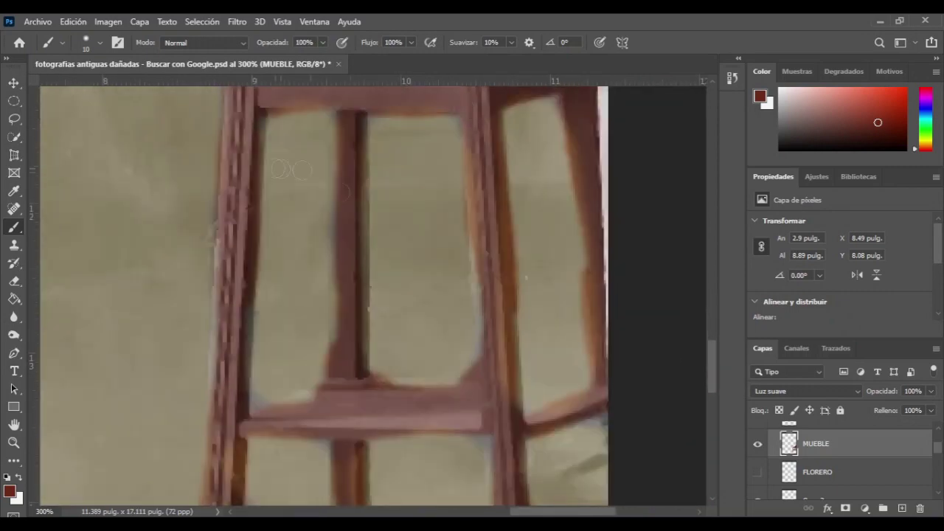
pyautogui.moveTo(258, 122); pyautogui.dragTo(243, 406)
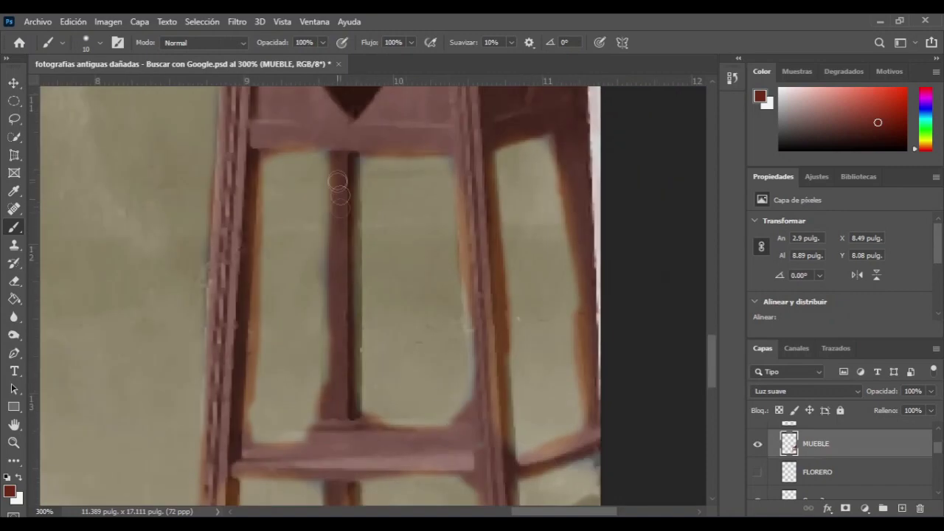
# Darken the centre post, bottom rails and the posts beneath the cloth in brown.
pyautogui.moveTo(338, 180); pyautogui.dragTo(337, 398)
pyautogui.moveTo(352, 147)
pyautogui.mouseDown()
pyautogui.moveTo(362, 398)
pyautogui.moveTo(329, 310)
pyautogui.mouseUp()
pyautogui.moveTo(508, 283)
pyautogui.mouseDown()
pyautogui.moveTo(472, 402)
pyautogui.moveTo(244, 443)
pyautogui.mouseUp()
pyautogui.moveTo(600, 464)
pyautogui.mouseDown()
pyautogui.moveTo(386, 361)
pyautogui.moveTo(309, 372)
pyautogui.mouseUp()
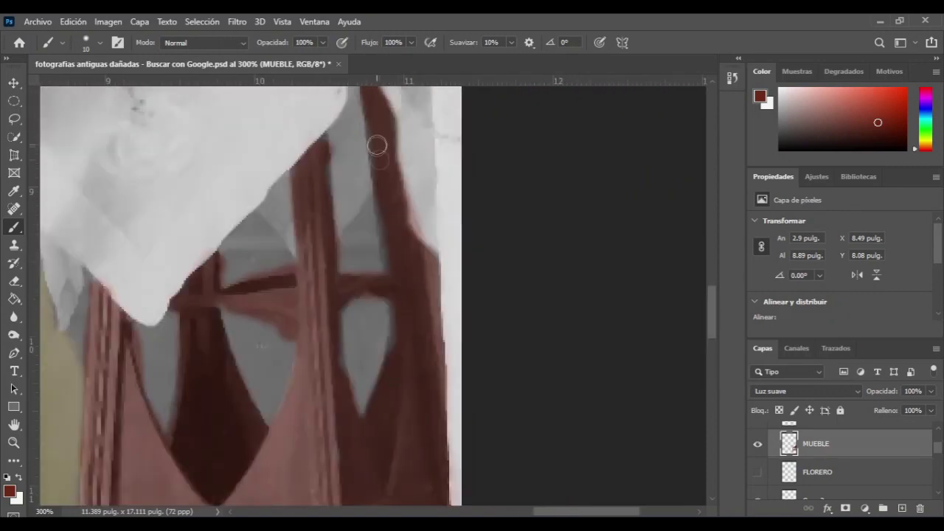
pyautogui.moveTo(377, 144); pyautogui.dragTo(406, 320)
pyautogui.moveTo(320, 145); pyautogui.dragTo(327, 214)
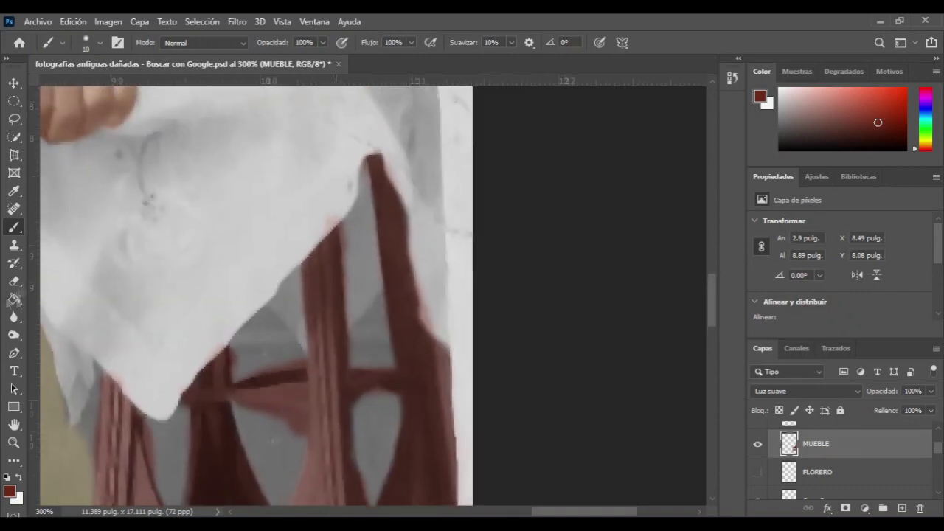
# Erase stray stool paint, then return to the Brush on the layer below.
pyautogui.press('e')
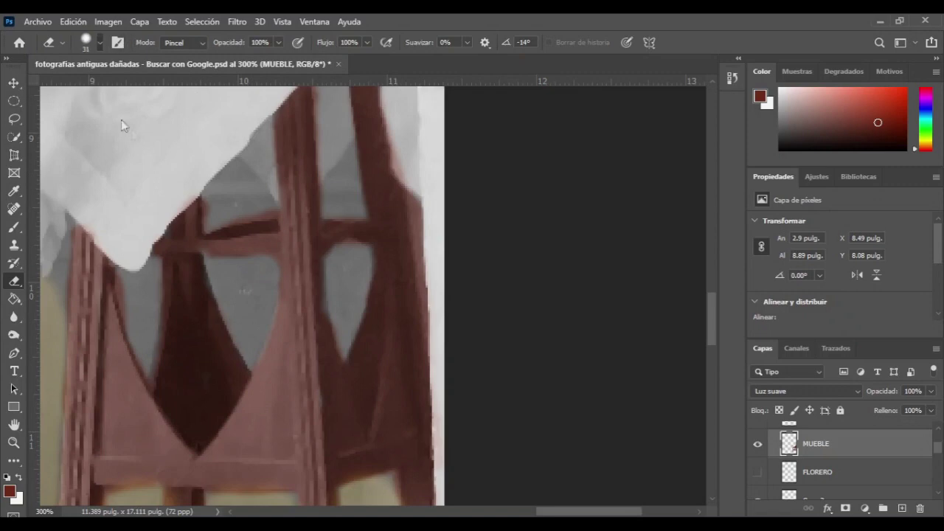
pyautogui.hscroll(-2, 251, 275)
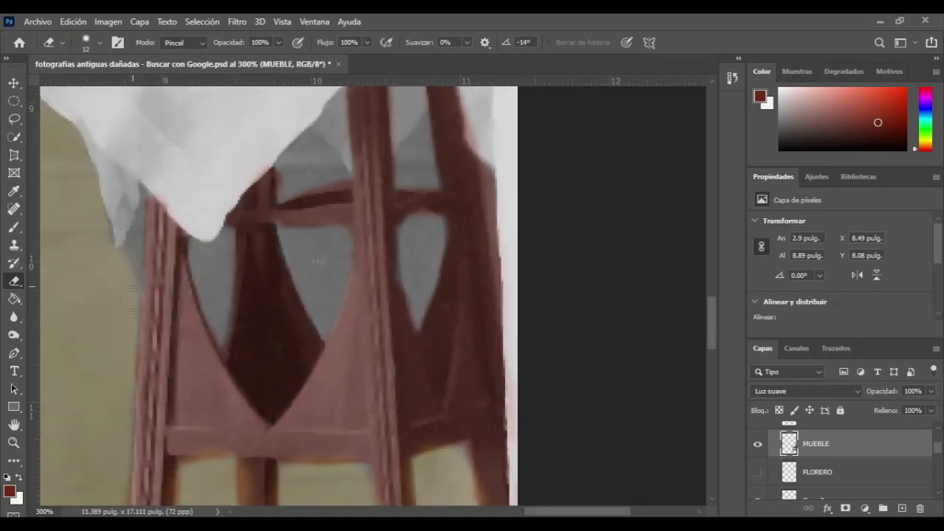
pyautogui.press('b')
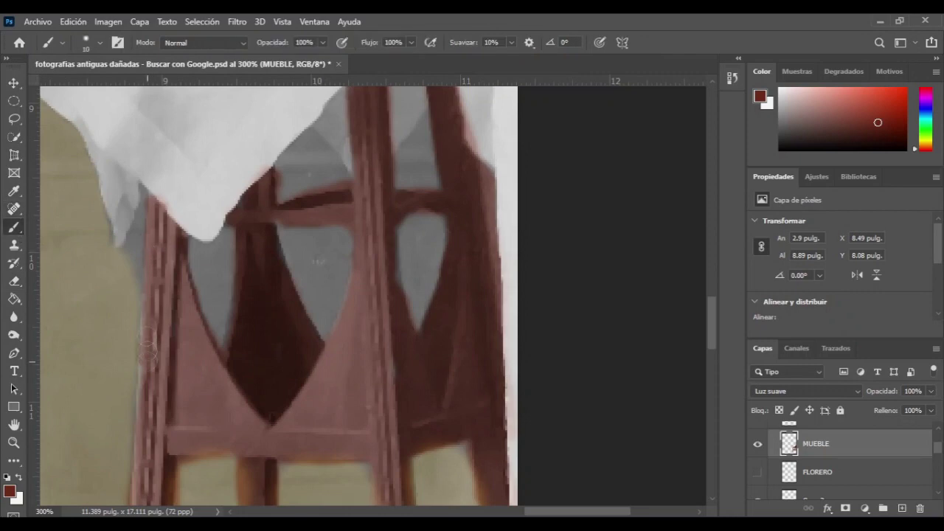
pyautogui.scroll(-5, 288, 221)
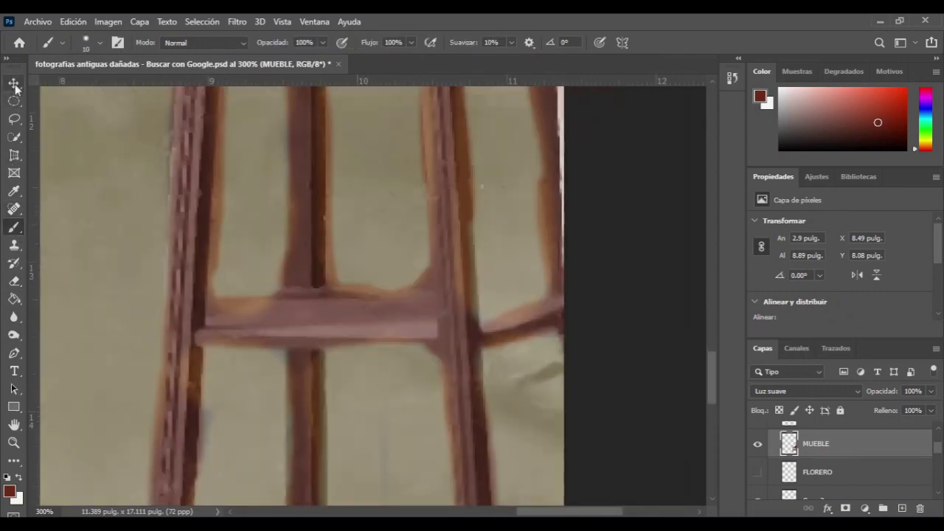
pyautogui.hotkey('alt', '[')
pyautogui.hotkey('alt', '[')
pyautogui.hotkey('alt', '[')
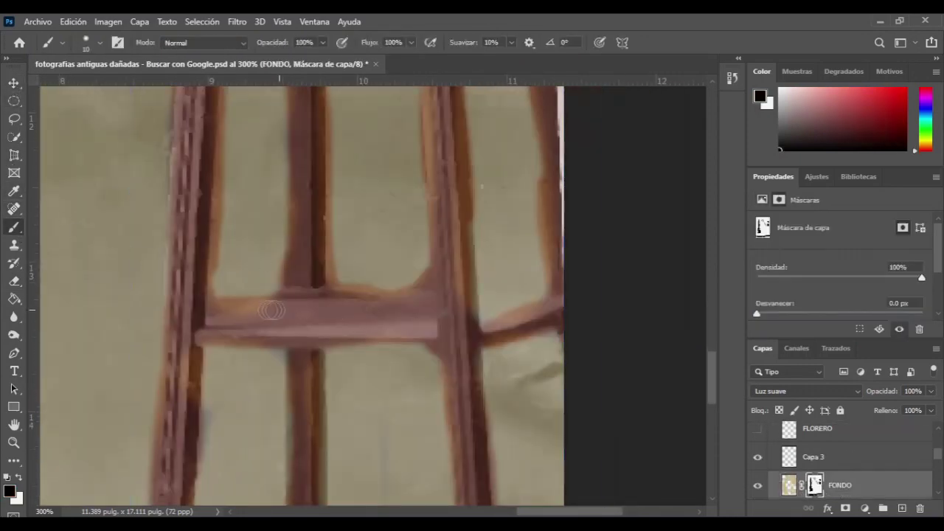
pyautogui.scroll(-2, 305, 285)
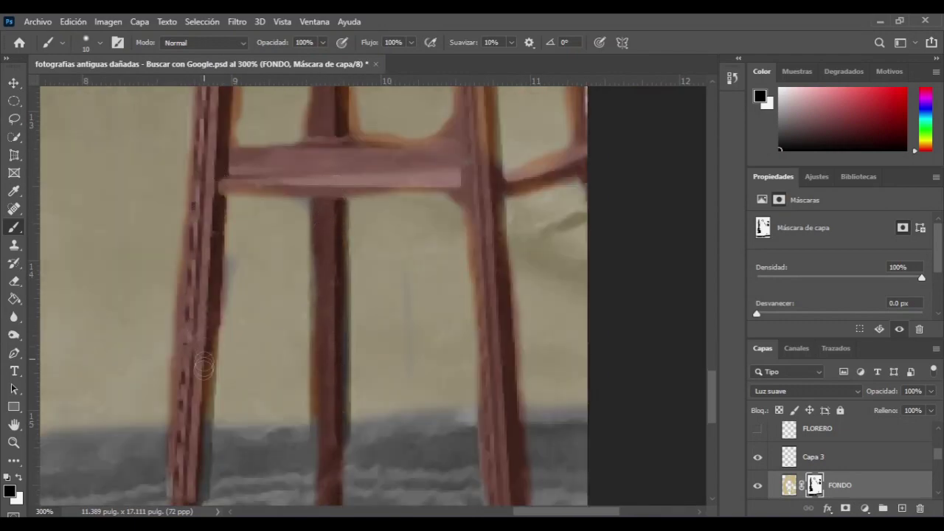
# Darken the right edge of the left stool leg and the leg along its length.
pyautogui.moveTo(203, 340); pyautogui.dragTo(201, 443)
pyautogui.scroll(4, 207, 298)
pyautogui.hscroll(-1, 207, 298)
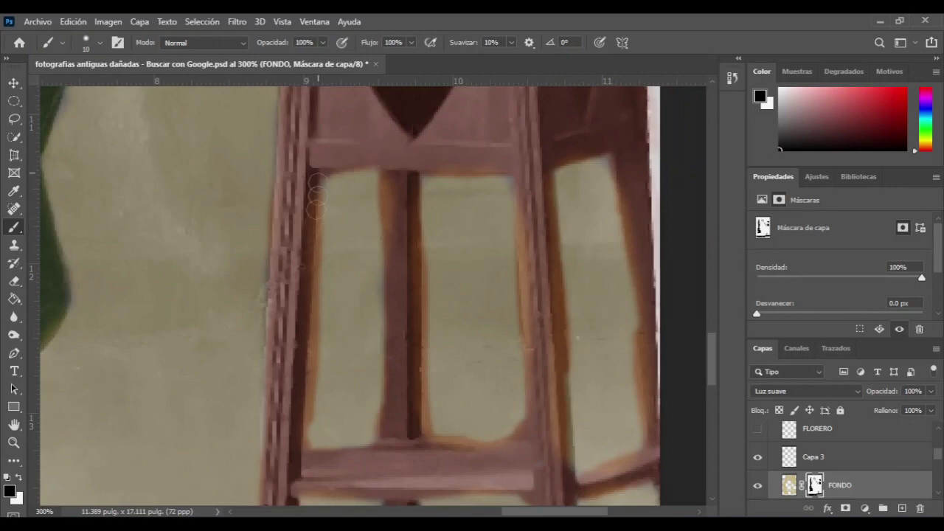
pyautogui.moveTo(310, 235); pyautogui.dragTo(302, 439)
pyautogui.scroll(-1, 295, 221)
pyautogui.hscroll(2, 295, 222)
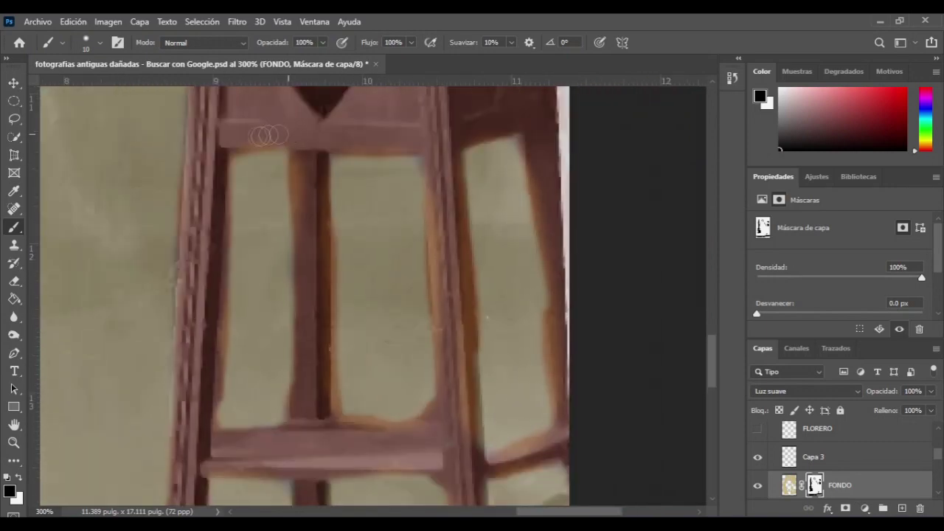
pyautogui.scroll(-1, 317, 184)
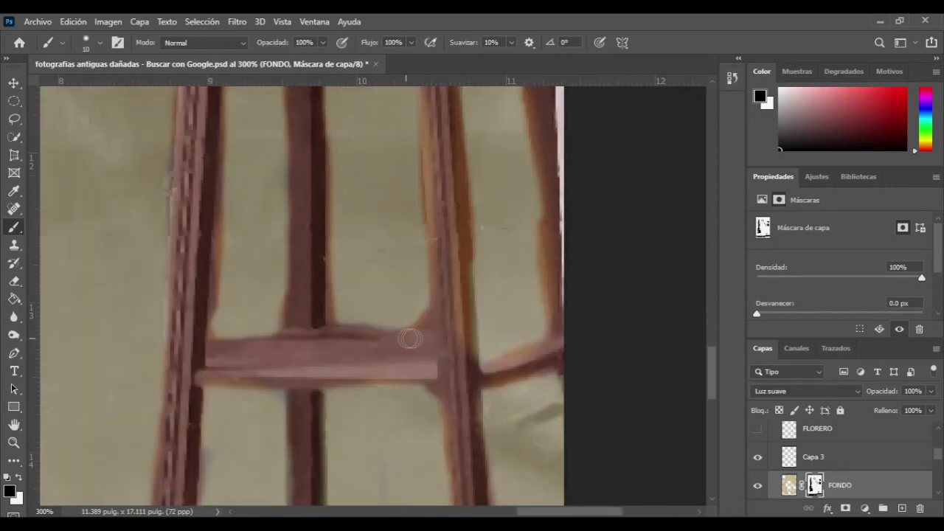
pyautogui.scroll(1, 407, 337)
# Darken the right stool leg and the stool's right edge.
pyautogui.hscroll(1, 406, 338)
pyautogui.hscroll(2, 394, 175)
pyautogui.moveTo(258, 148); pyautogui.dragTo(261, 435)
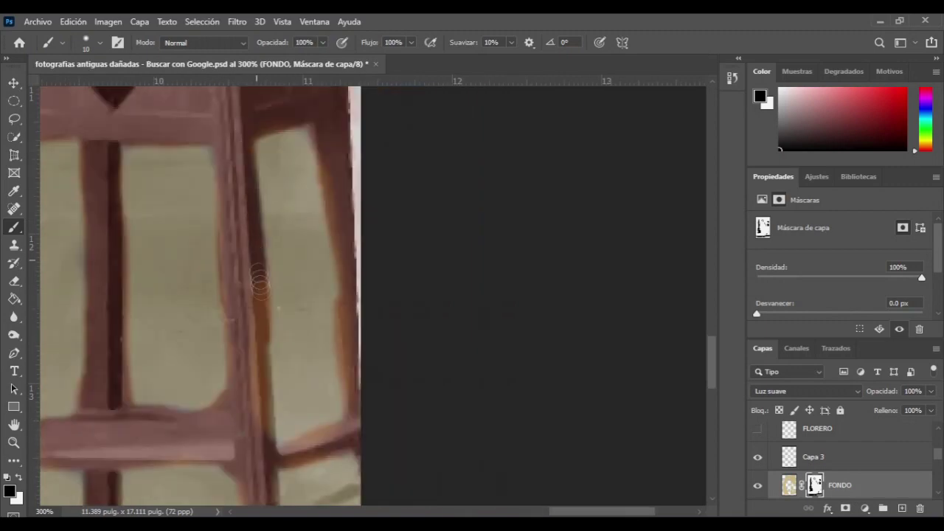
pyautogui.moveTo(328, 152); pyautogui.dragTo(358, 400)
pyautogui.scroll(-2, 359, 401)
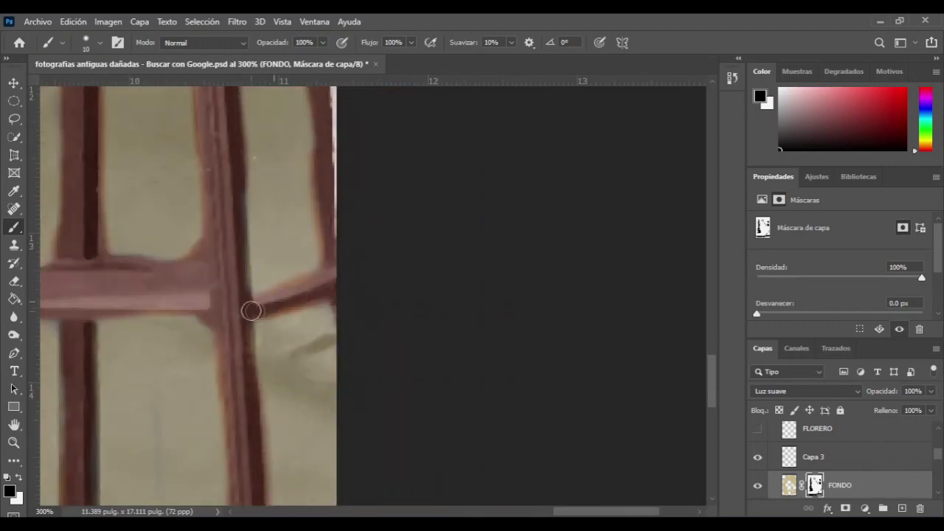
pyautogui.scroll(-2, 335, 331)
pyautogui.scroll(-3, 339, 334)
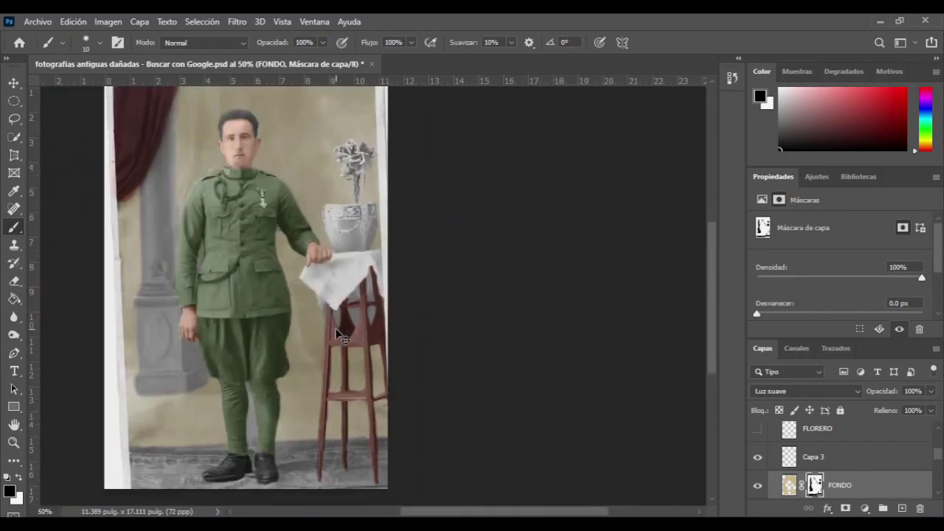
pyautogui.hscroll(1, 359, 371)
# Paint the vase with the sampled beige on the FLORERO layer.
pyautogui.scroll(1, 290, 344)
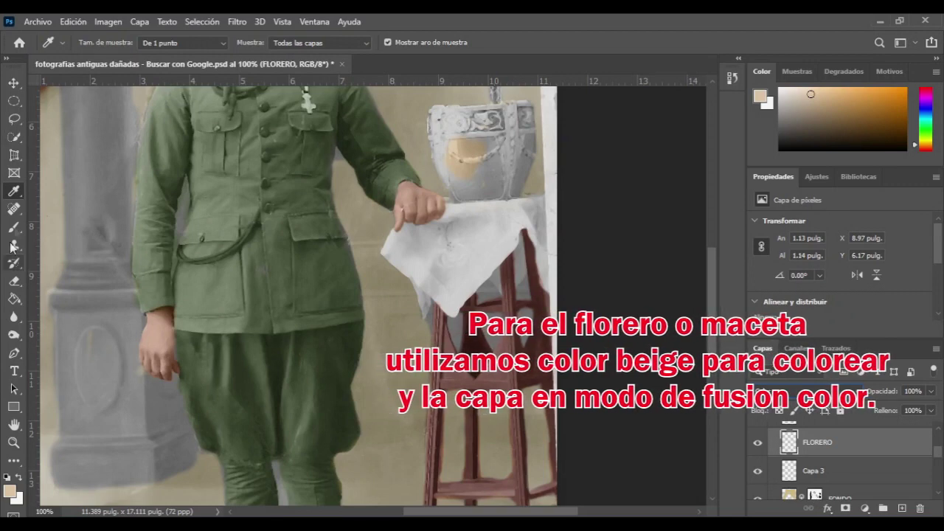
pyautogui.click(14, 226)
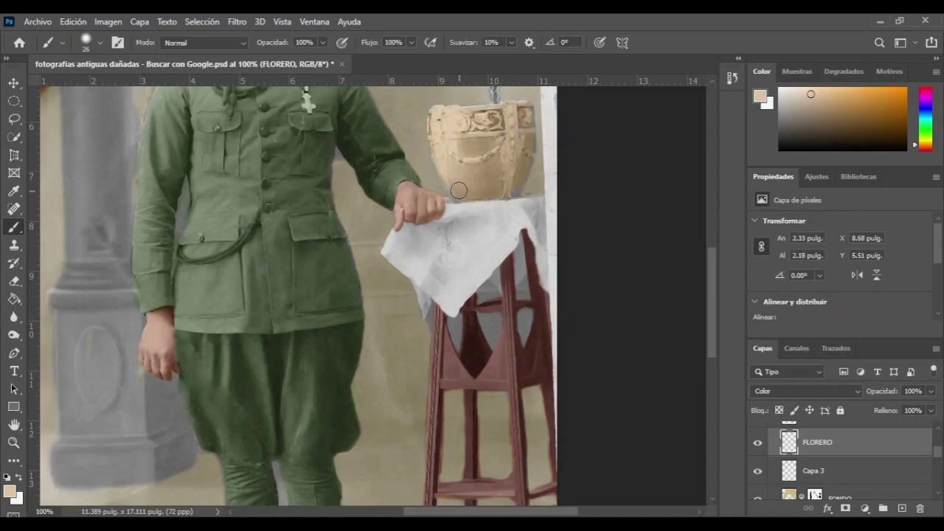
pyautogui.scroll(5, 521, 211)
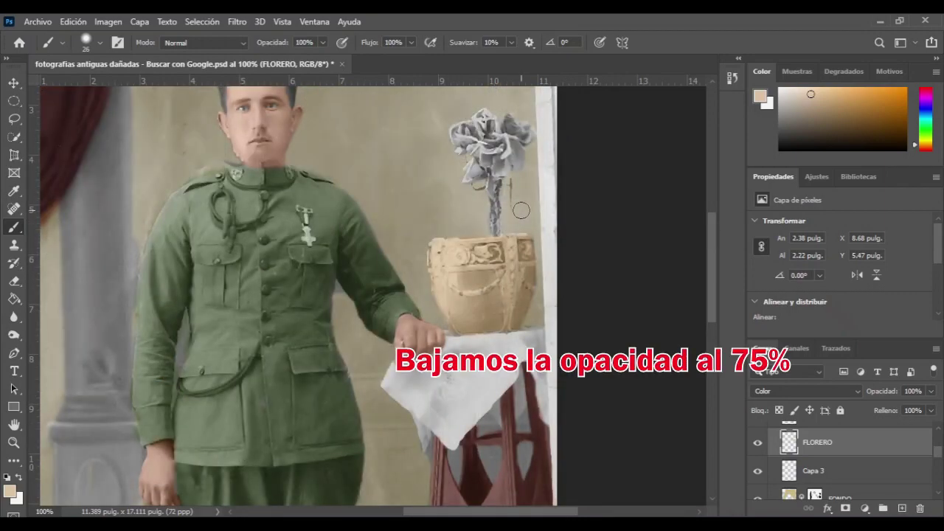
pyautogui.scroll(-2, 471, 201)
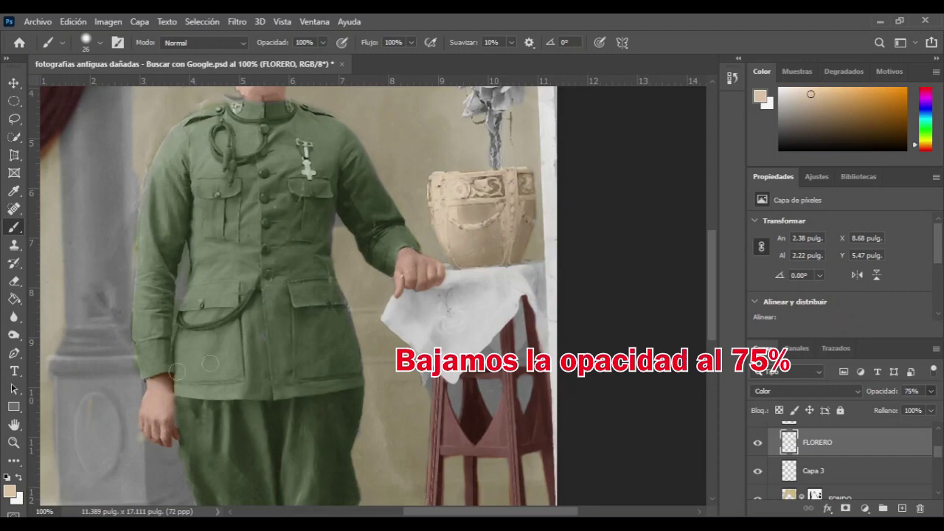
# Zoom out to the whole photo and deselect the vase colour layer.
pyautogui.press('z')
pyautogui.keyDown('alt'); pyautogui.click(405, 268); pyautogui.keyUp('alt')
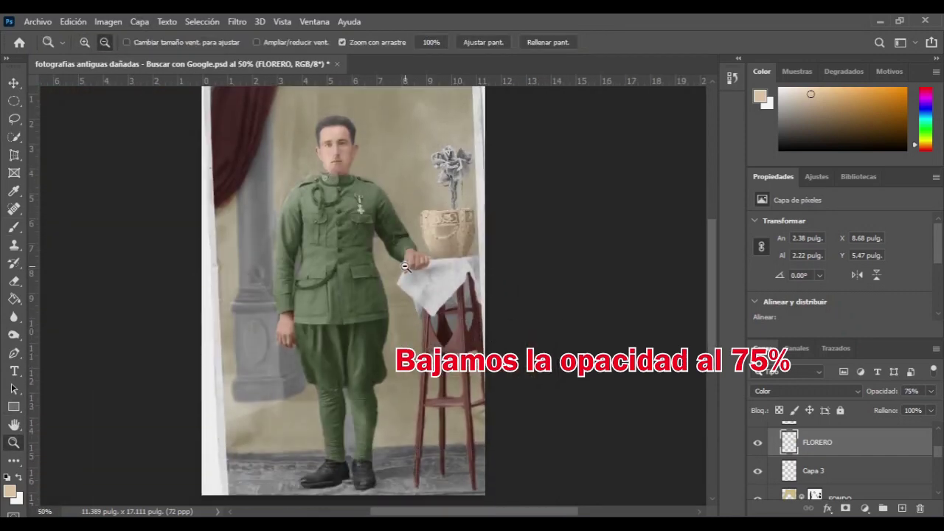
pyautogui.press('v')
pyautogui.click(588, 189)
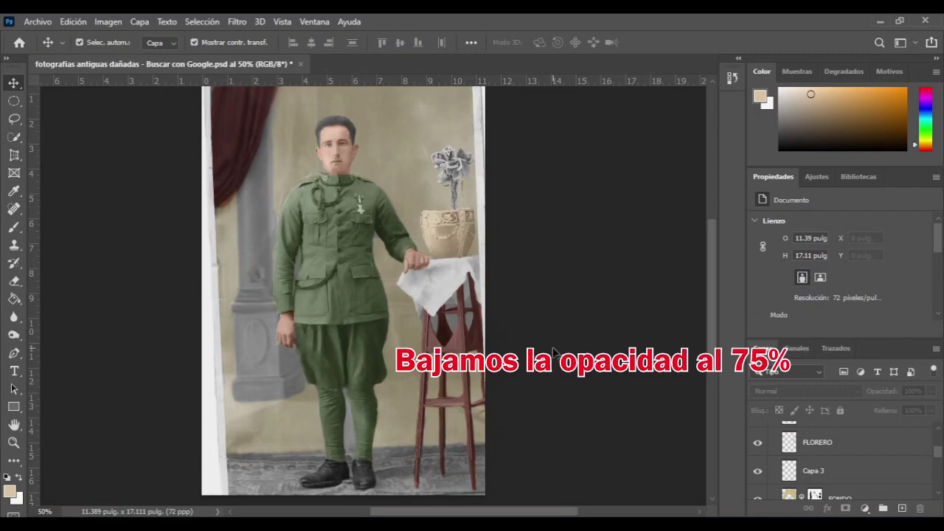
# Paint red over the rose's flower head and its upper right part on FLORES.
pyautogui.scroll(-1, 551, 351)
pyautogui.scroll(1, 861, 470)
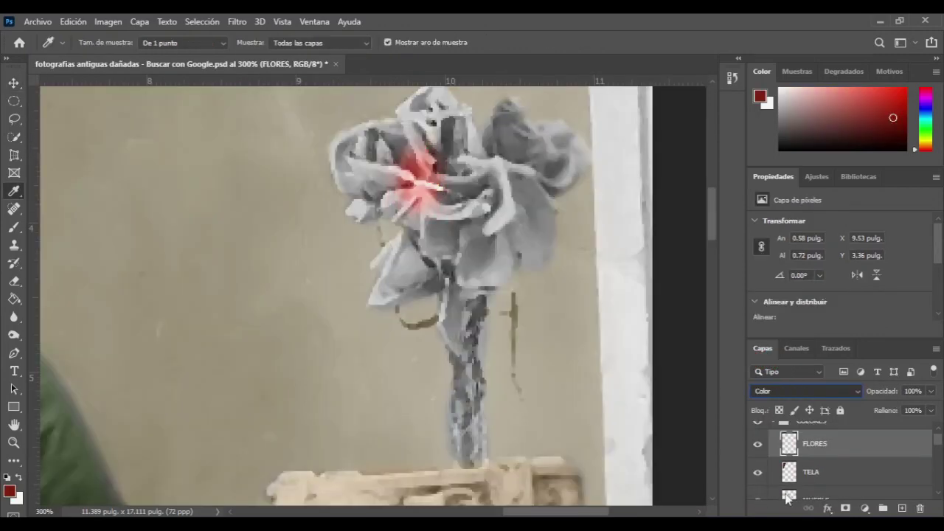
pyautogui.scroll(12, 785, 391)
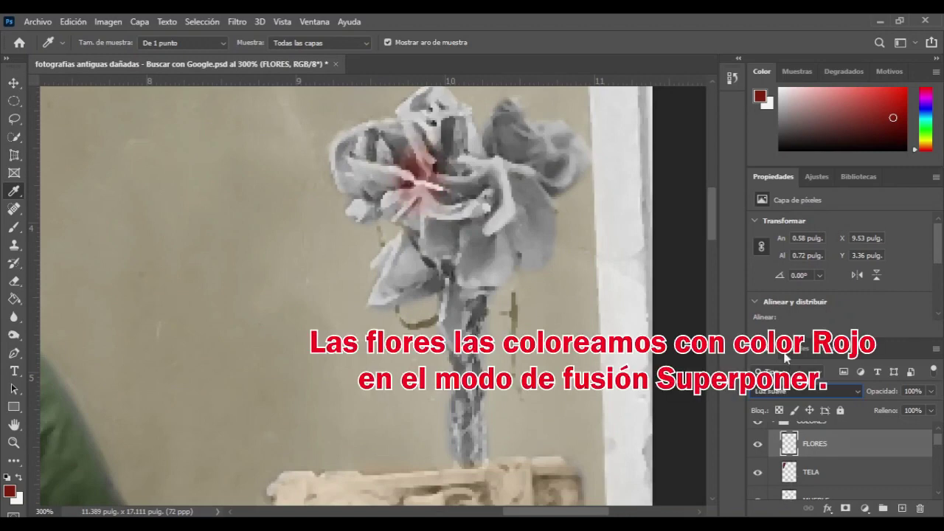
pyautogui.scroll(1, 786, 391)
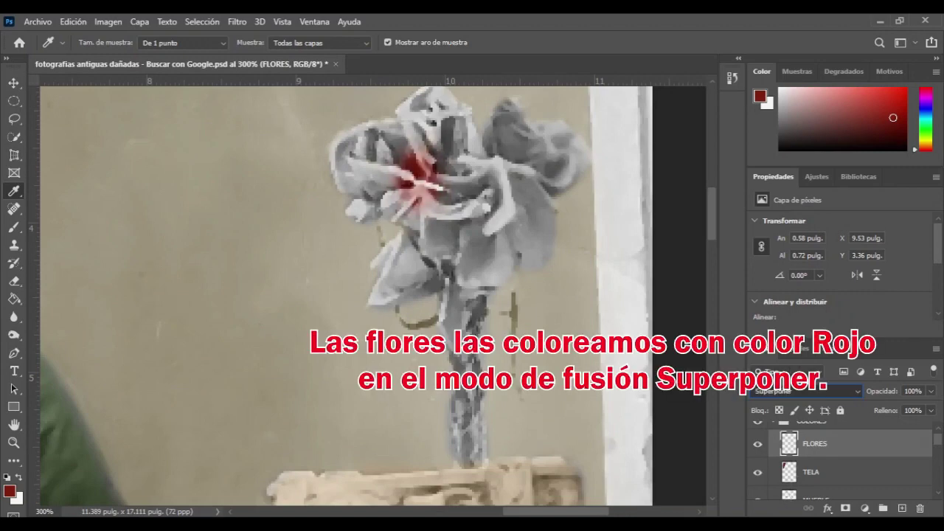
pyautogui.scroll(-1, 793, 354)
pyautogui.scroll(1, 793, 354)
pyautogui.scroll(-2, 793, 354)
pyautogui.scroll(1, 793, 354)
pyautogui.scroll(1, 794, 353)
pyautogui.scroll(-1, 795, 356)
pyautogui.scroll(1, 795, 355)
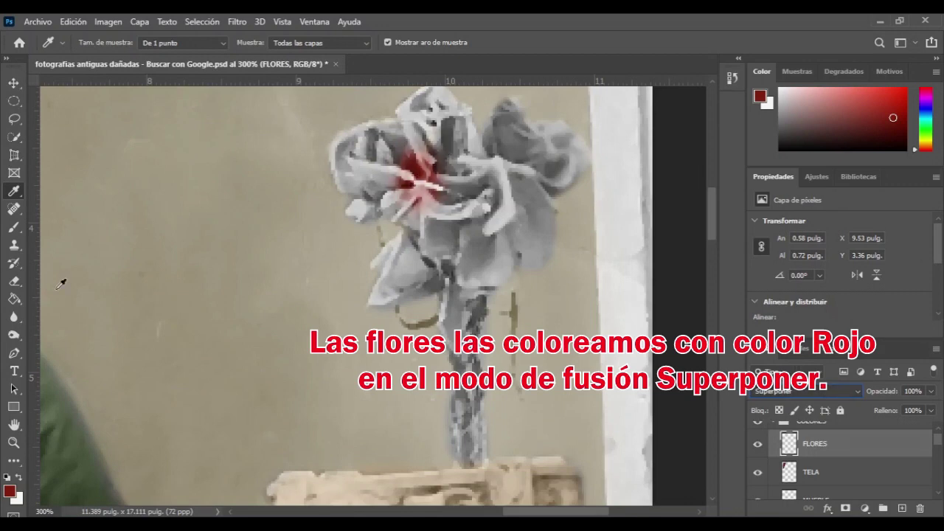
pyautogui.click(13, 228)
pyautogui.moveTo(421, 188)
pyautogui.mouseDown()
pyautogui.moveTo(446, 164)
pyautogui.moveTo(413, 111)
pyautogui.moveTo(347, 170)
pyautogui.moveTo(398, 222)
pyautogui.moveTo(483, 273)
pyautogui.moveTo(531, 200)
pyautogui.moveTo(498, 274)
pyautogui.mouseUp()
pyautogui.moveTo(572, 158)
pyautogui.mouseDown()
pyautogui.moveTo(564, 181)
pyautogui.moveTo(549, 140)
pyautogui.moveTo(509, 122)
pyautogui.moveTo(527, 152)
pyautogui.moveTo(479, 147)
pyautogui.moveTo(461, 125)
pyautogui.mouseUp()
# Extend the red over the rose top, lower-left petal, leaf and stem, then zoom out.
pyautogui.scroll(2, 461, 125)
pyautogui.moveTo(450, 148); pyautogui.dragTo(424, 148)
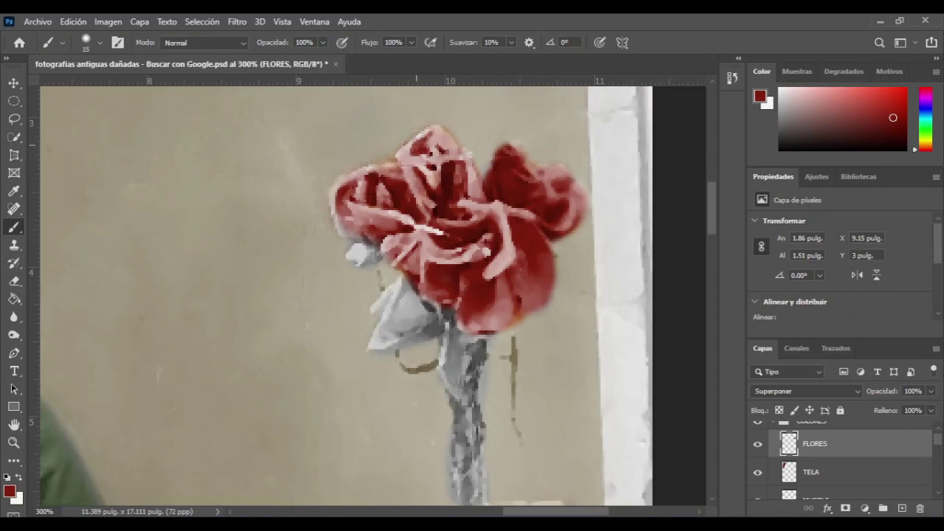
pyautogui.moveTo(349, 225); pyautogui.dragTo(363, 254)
pyautogui.moveTo(387, 313)
pyautogui.mouseDown()
pyautogui.moveTo(380, 336)
pyautogui.moveTo(443, 325)
pyautogui.mouseUp()
pyautogui.scroll(-1, 442, 325)
pyautogui.moveTo(376, 316)
pyautogui.mouseDown()
pyautogui.moveTo(421, 309)
pyautogui.moveTo(465, 354)
pyautogui.moveTo(490, 296)
pyautogui.mouseUp()
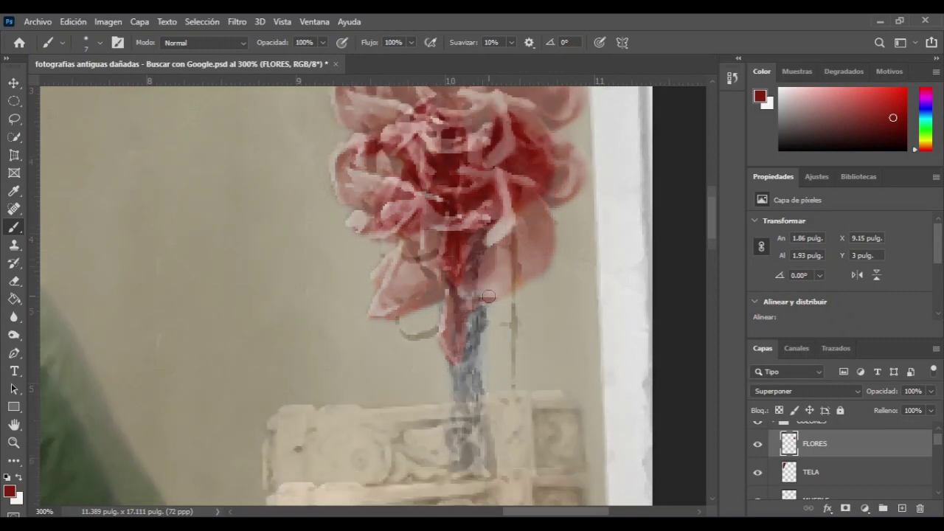
pyautogui.scroll(-2, 489, 295)
pyautogui.scroll(-3, 491, 291)
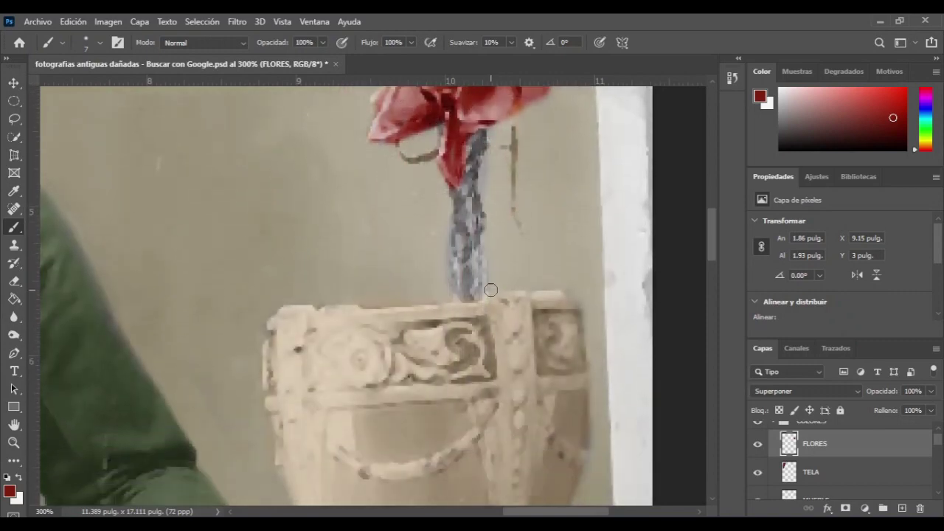
pyautogui.click(13, 442)
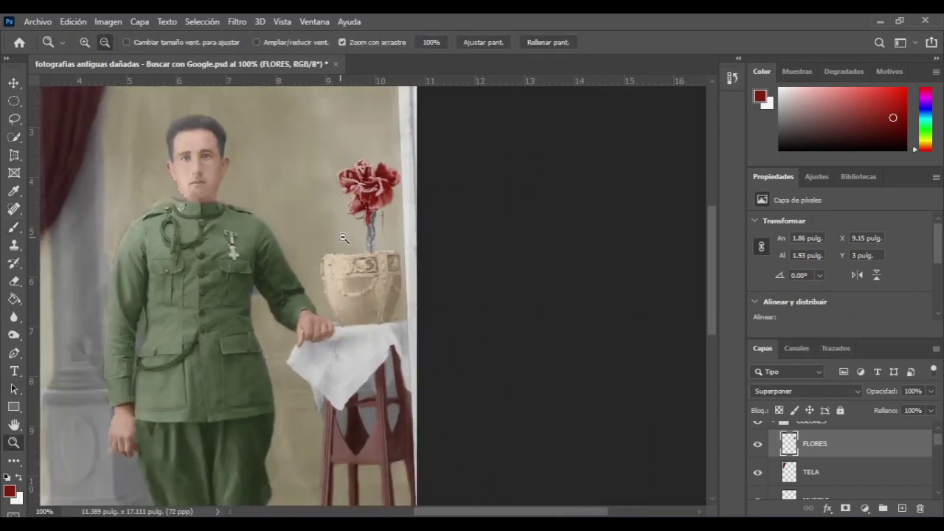
pyautogui.moveTo(289, 200); pyautogui.dragTo(379, 238)
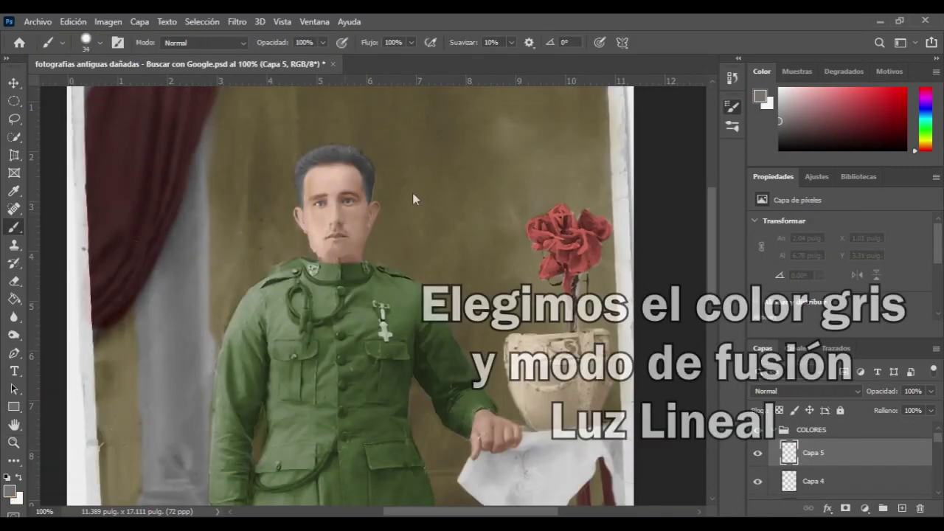
# Add a new layer for the column, paint grey, and set its blend mode to Luz lineal.
pyautogui.click(901, 509)
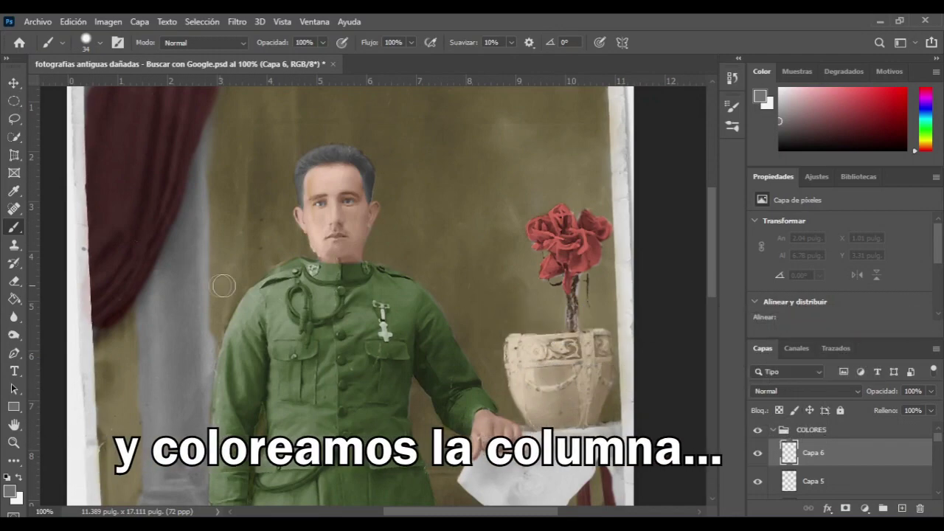
pyautogui.moveTo(172, 324); pyautogui.dragTo(177, 369)
pyautogui.click(778, 391)
pyautogui.click(779, 344)
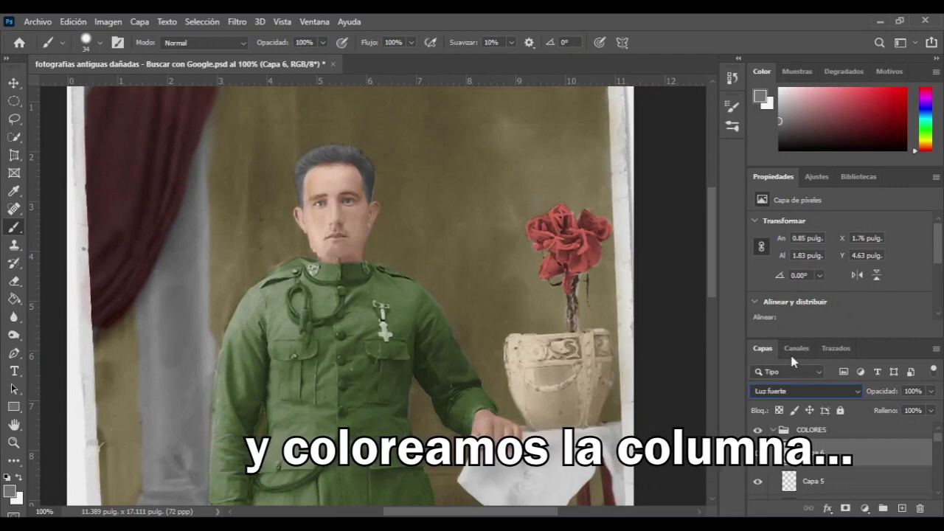
pyautogui.press('Down')
pyautogui.press('Down')
pyautogui.press('Down')
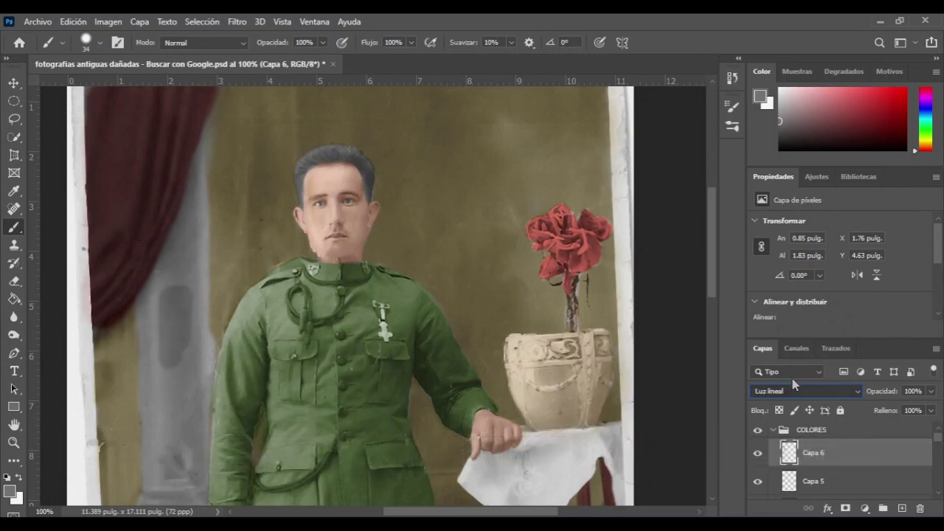
# Darken the column with vertical grey strokes, including its right edge and base.
pyautogui.moveTo(148, 291)
pyautogui.mouseDown()
pyautogui.moveTo(169, 376)
pyautogui.moveTo(230, 225)
pyautogui.mouseUp()
pyautogui.moveTo(207, 140); pyautogui.dragTo(215, 311)
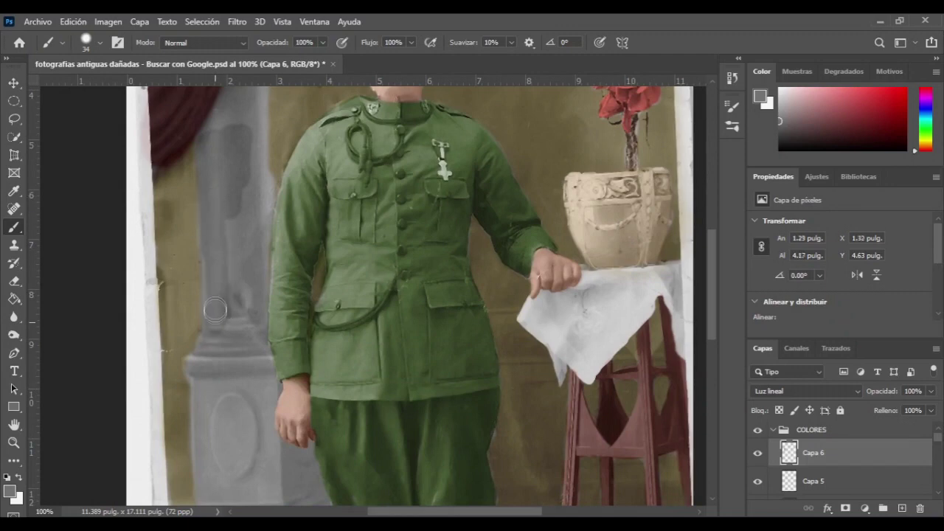
pyautogui.moveTo(212, 204); pyautogui.dragTo(233, 334)
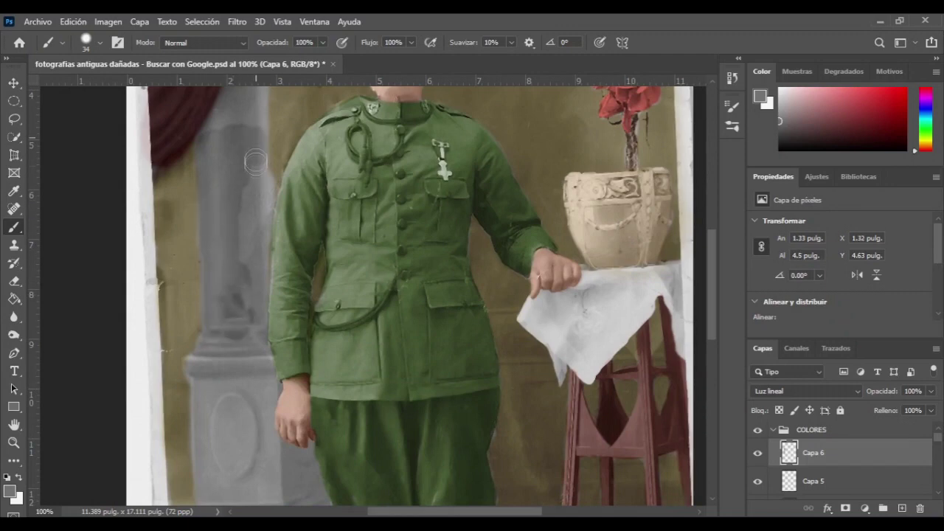
pyautogui.moveTo(251, 147); pyautogui.dragTo(252, 263)
pyautogui.moveTo(259, 212); pyautogui.dragTo(252, 211)
pyautogui.moveTo(259, 243)
pyautogui.mouseDown()
pyautogui.moveTo(254, 332)
pyautogui.moveTo(215, 358)
pyautogui.moveTo(265, 373)
pyautogui.moveTo(247, 443)
pyautogui.moveTo(305, 221)
pyautogui.mouseUp()
# Darken the pedestal, the column's left side and the pedestal top, then zoom in.
pyautogui.moveTo(299, 170)
pyautogui.mouseDown()
pyautogui.moveTo(280, 257)
pyautogui.moveTo(305, 220)
pyautogui.mouseUp()
pyautogui.moveTo(261, 168); pyautogui.dragTo(258, 225)
pyautogui.moveTo(264, 268)
pyautogui.mouseDown()
pyautogui.moveTo(290, 279)
pyautogui.moveTo(256, 326)
pyautogui.moveTo(333, 323)
pyautogui.moveTo(377, 289)
pyautogui.moveTo(382, 303)
pyautogui.moveTo(376, 311)
pyautogui.moveTo(346, 254)
pyautogui.moveTo(325, 236)
pyautogui.moveTo(295, 306)
pyautogui.mouseUp()
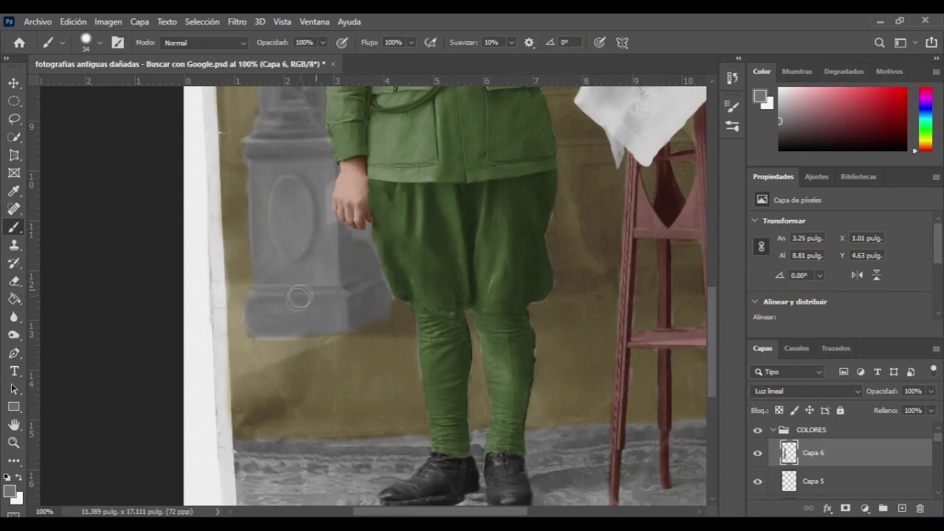
pyautogui.hotkey('ctrl', '+')
pyautogui.hotkey('ctrl', '+')
pyautogui.scroll(3, 327, 293)
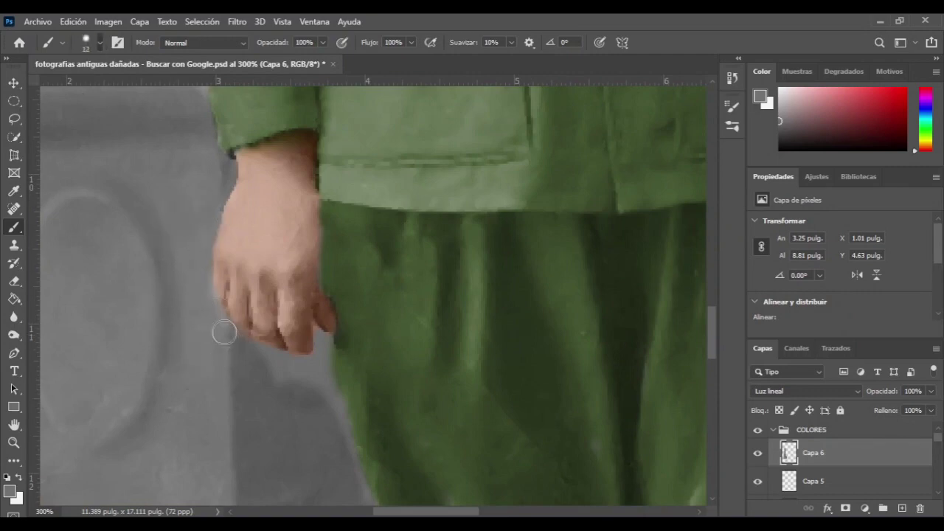
# Pan across the soldier's hand, trousers and jacket pocket beside the column.
pyautogui.scroll(-3, 285, 371)
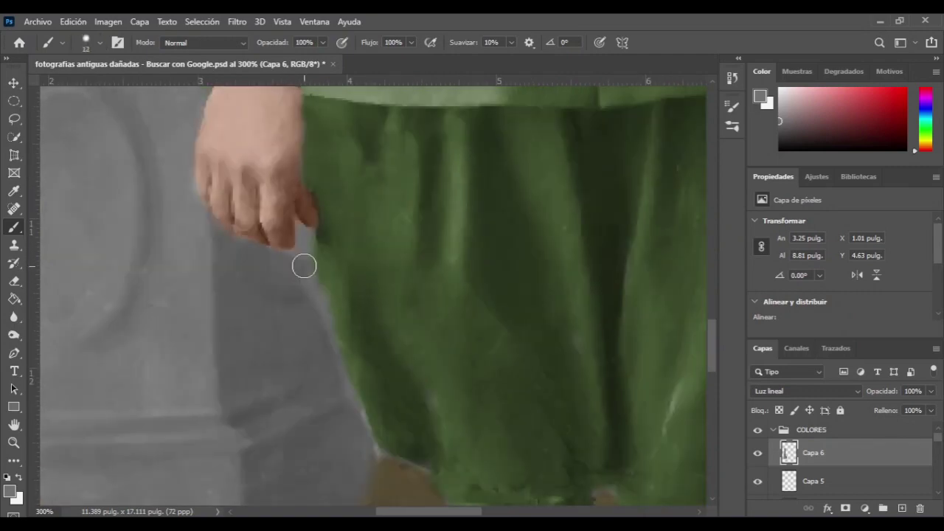
pyautogui.scroll(-3, 343, 332)
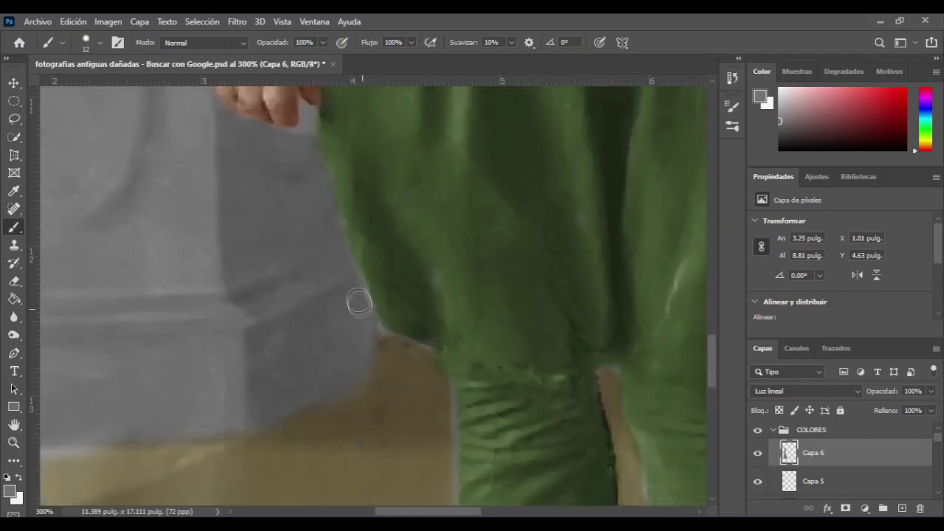
pyautogui.moveTo(336, 264); pyautogui.dragTo(340, 419)
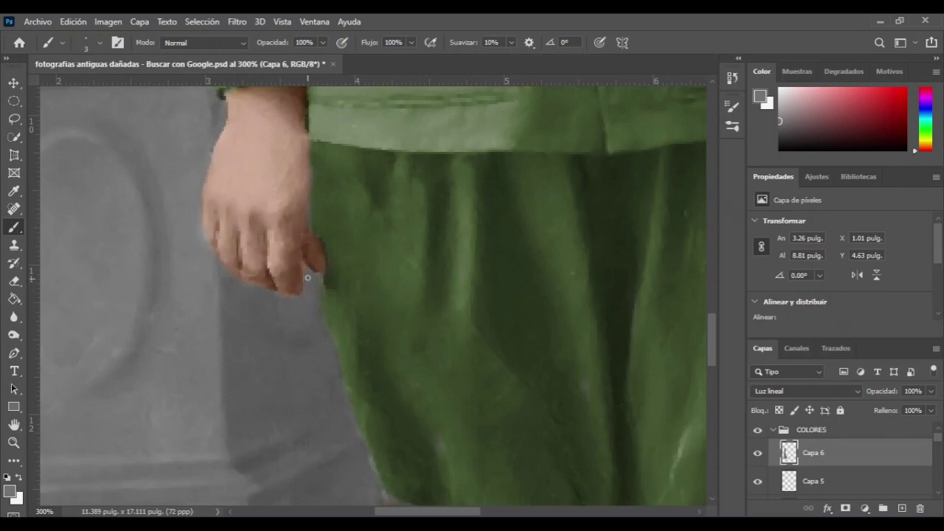
pyautogui.moveTo(192, 210); pyautogui.dragTo(238, 337)
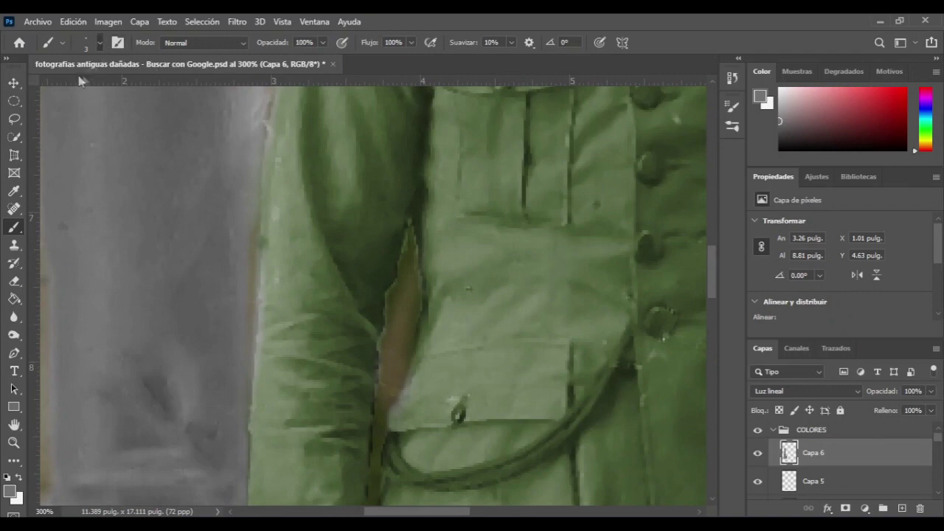
# Zoom out to review the whole colourised photo.
pyautogui.hotkey('ctrl', '-')
pyautogui.hotkey('ctrl', '-')
pyautogui.hotkey('ctrl', '-')
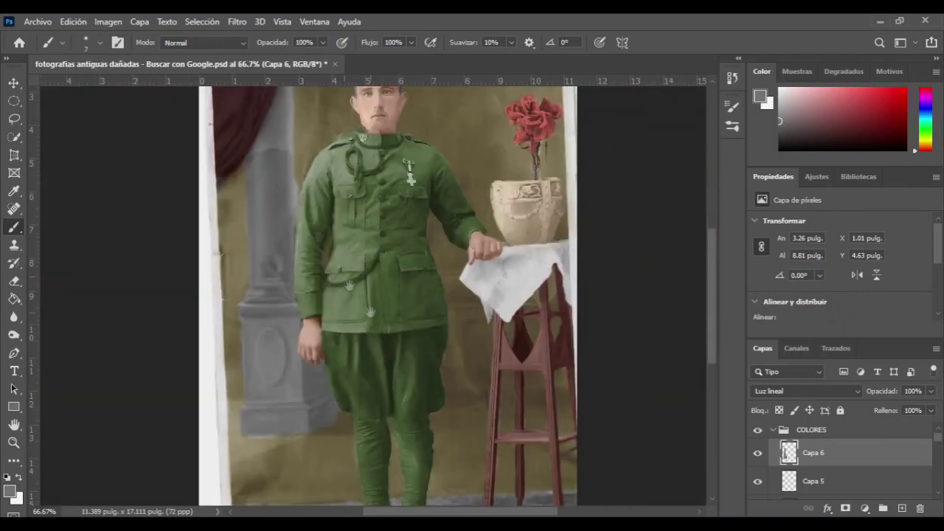
pyautogui.moveTo(315, 201); pyautogui.dragTo(211, 67)
pyautogui.hotkey('ctrl', '-')
pyautogui.hotkey('ctrl', '-')
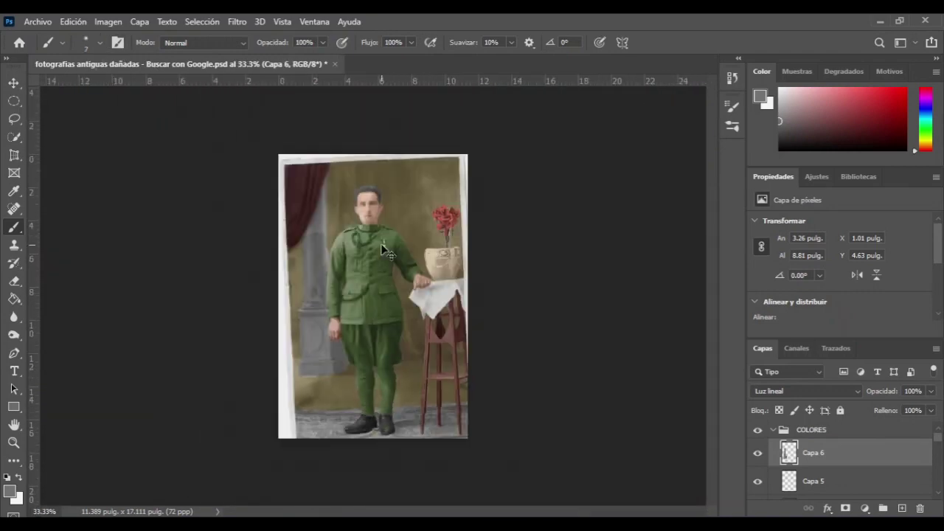
pyautogui.hotkey('ctrl', '+')
pyautogui.press('v')
pyautogui.scroll(-2, 373, 273)
# Check the column shading layer's extent, enlarge the brush and zoom to 100%.
pyautogui.click(289, 263)
pyautogui.click(563, 270)
pyautogui.click(762, 458)
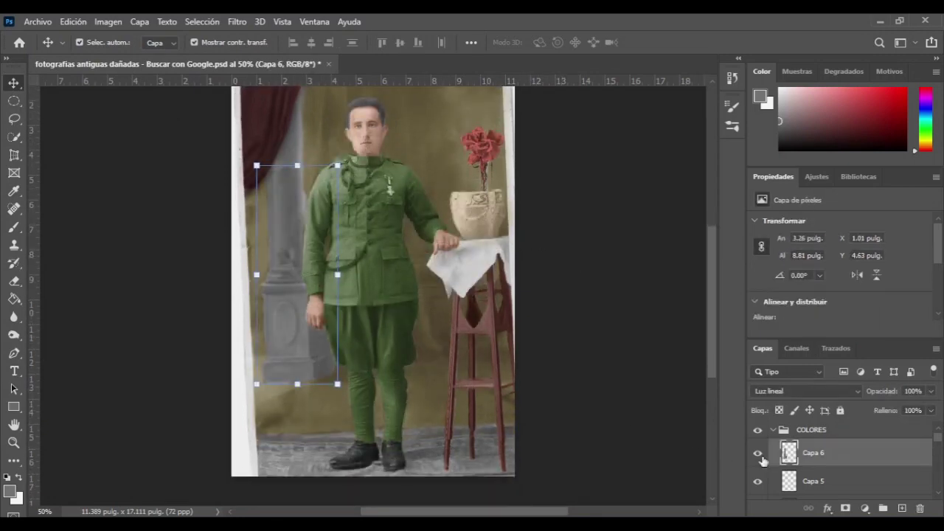
pyautogui.click(140, 230)
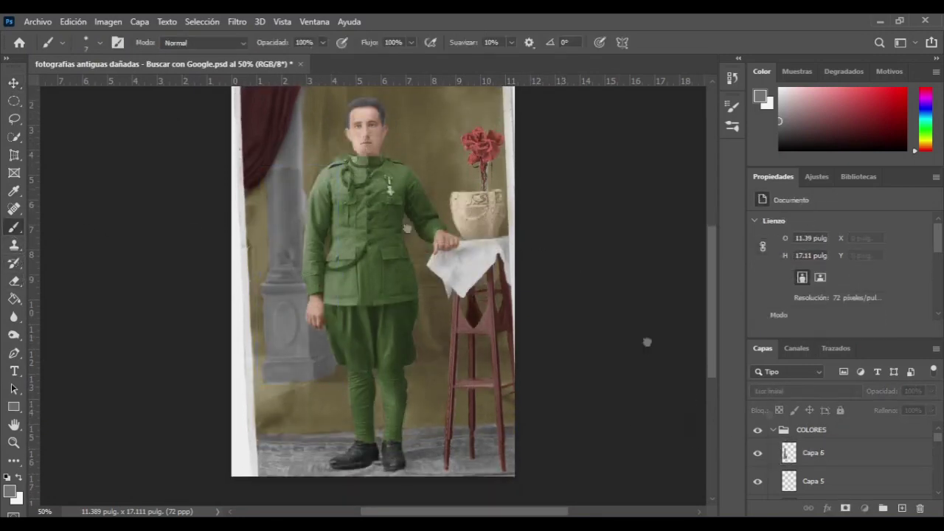
pyautogui.hotkey('alt', '.')
pyautogui.press(']')
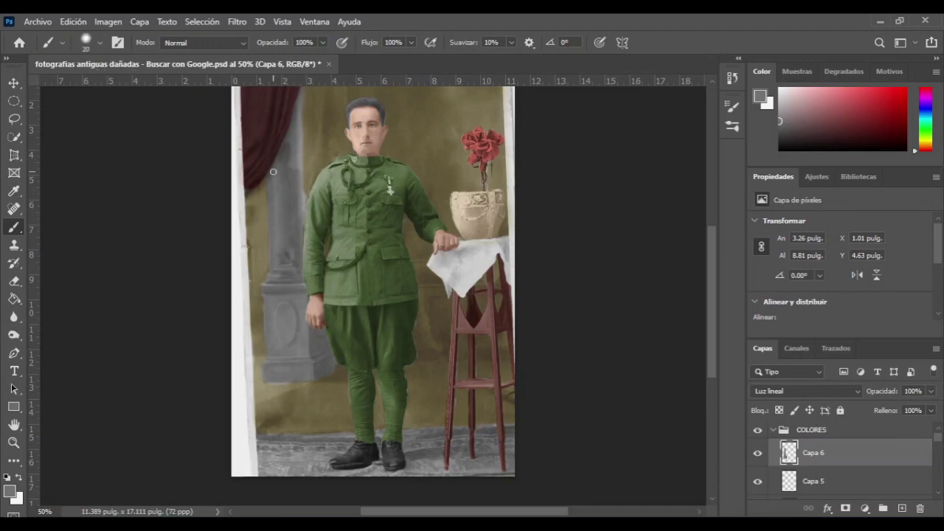
pyautogui.hotkey('ctrl', '1')
# Darken the curtain edge beside the column from top to bottom.
pyautogui.moveTo(243, 133); pyautogui.dragTo(217, 211)
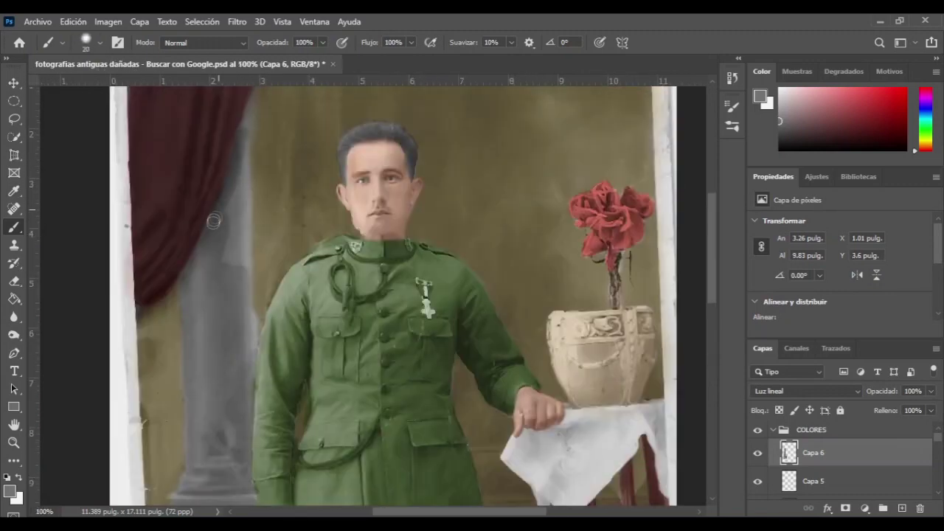
pyautogui.moveTo(242, 126)
pyautogui.mouseDown()
pyautogui.moveTo(220, 222)
pyautogui.moveTo(249, 347)
pyautogui.mouseUp()
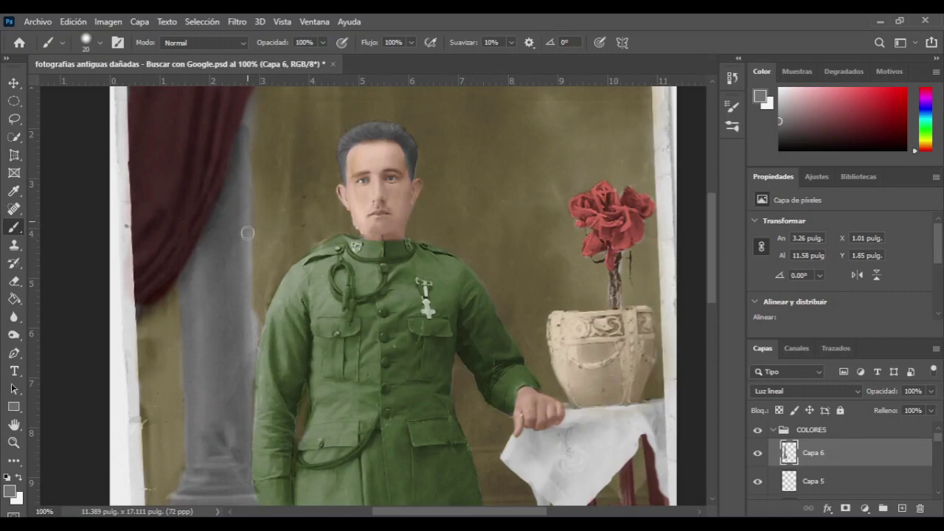
pyautogui.moveTo(248, 118); pyautogui.dragTo(241, 173)
pyautogui.click(250, 103)
# Zoom out to the whole photo and clear the layer selection.
pyautogui.press('e')
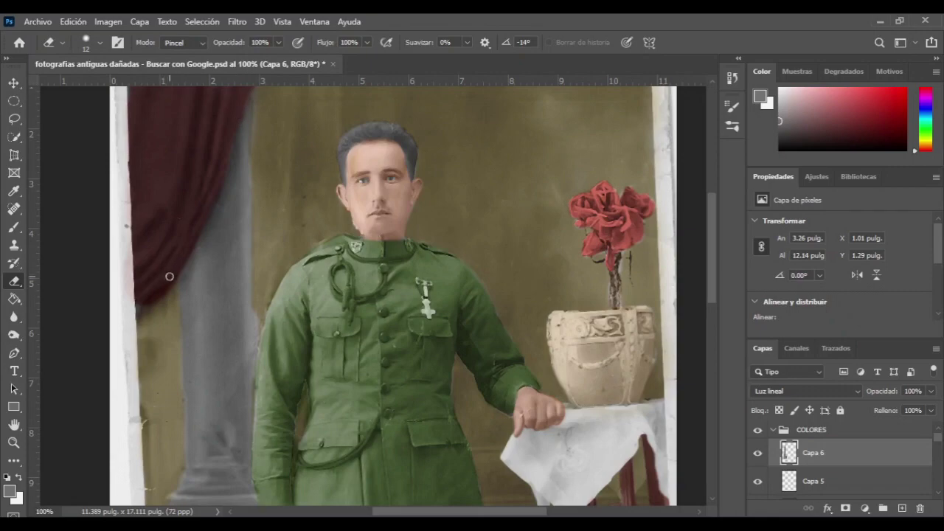
pyautogui.press('v')
pyautogui.hotkey('ctrl', '-')
pyautogui.hotkey('ctrl', '-')
pyautogui.hotkey('ctrl', '-')
pyautogui.click(639, 259)
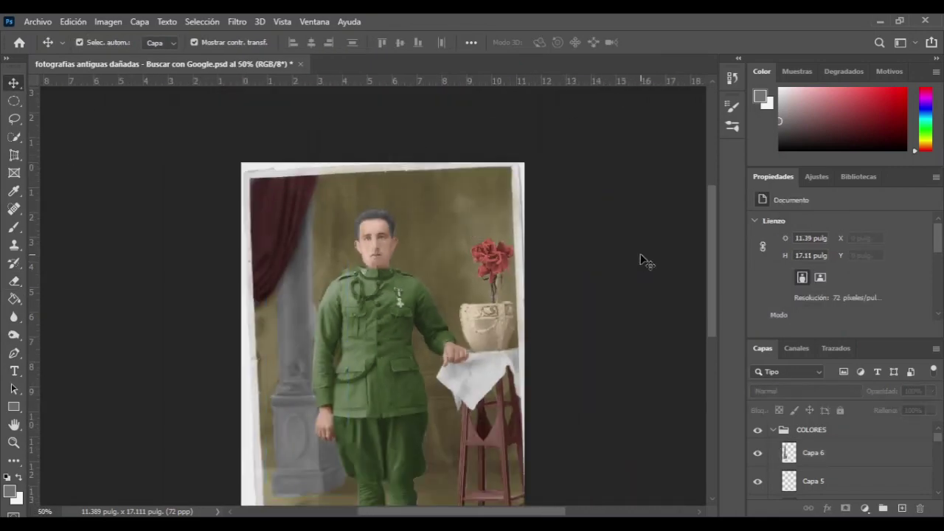
pyautogui.hotkey('ctrl', '+')
# Paint the collar and jacket buttons on Capa 7 in Luz suave blend mode.
pyautogui.scroll(-2, 628, 280)
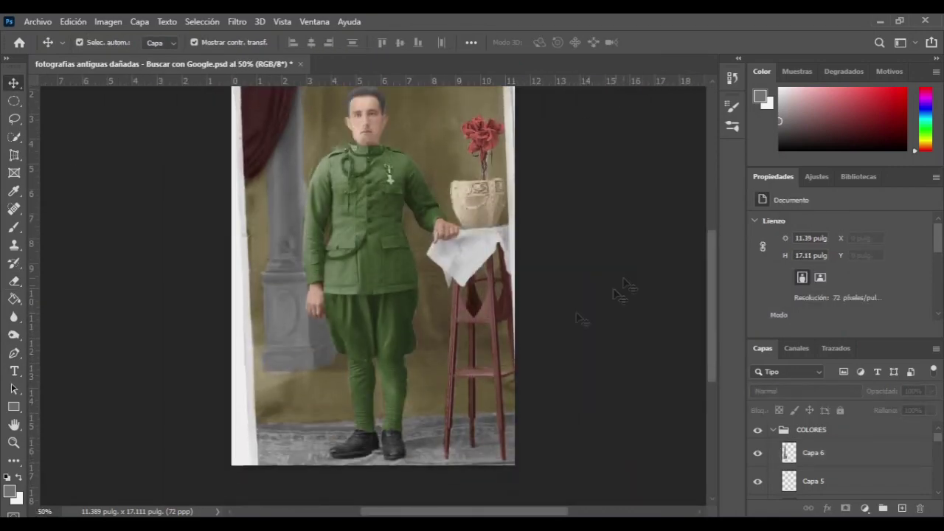
pyautogui.scroll(2, 594, 317)
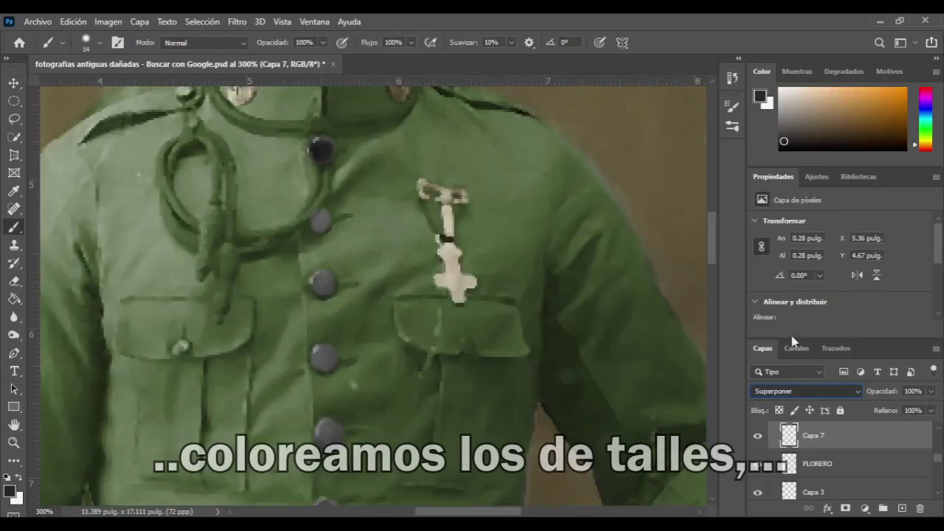
pyautogui.press('Up')
pyautogui.press('Up')
pyautogui.press('Down')
pyautogui.press('Down')
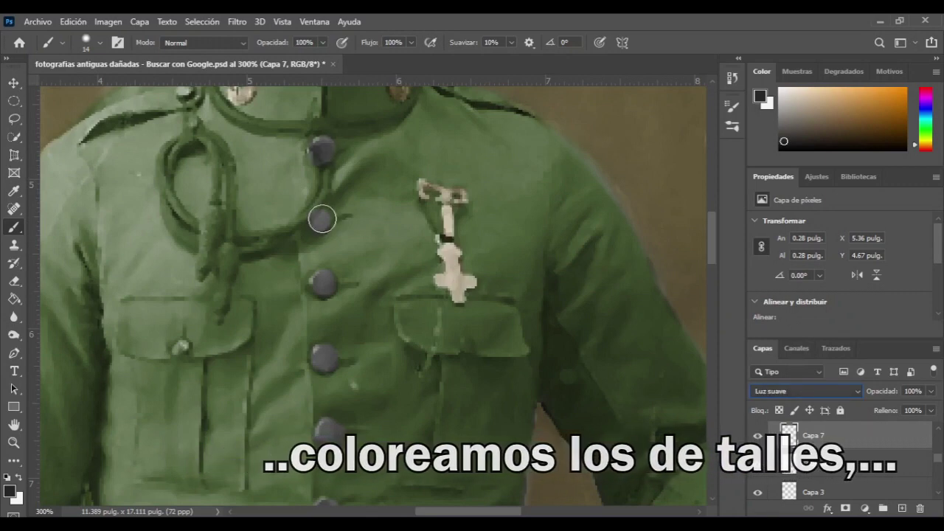
pyautogui.moveTo(318, 219)
pyautogui.mouseDown()
pyautogui.moveTo(325, 228)
pyautogui.moveTo(325, 219)
pyautogui.mouseUp()
pyautogui.moveTo(320, 143); pyautogui.dragTo(320, 149)
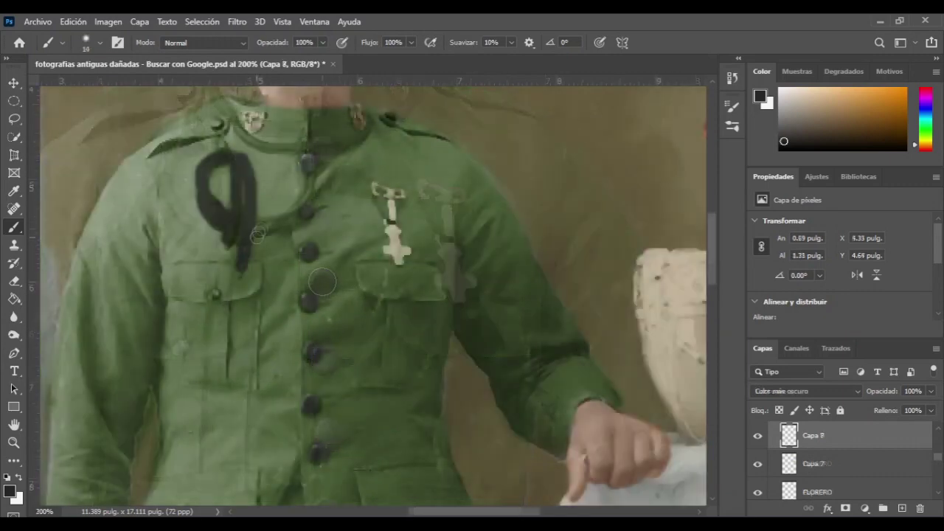
# Paint the shoulder cord and collar trim black on Capa 8, blended as Restar.
pyautogui.moveTo(254, 230); pyautogui.dragTo(310, 171)
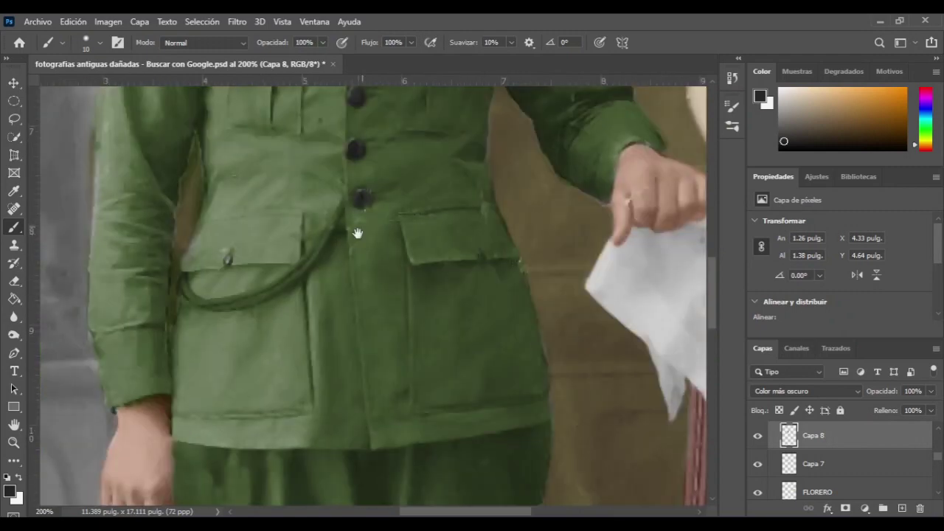
pyautogui.moveTo(341, 210)
pyautogui.mouseDown()
pyautogui.moveTo(317, 258)
pyautogui.moveTo(236, 298)
pyautogui.moveTo(182, 288)
pyautogui.mouseUp()
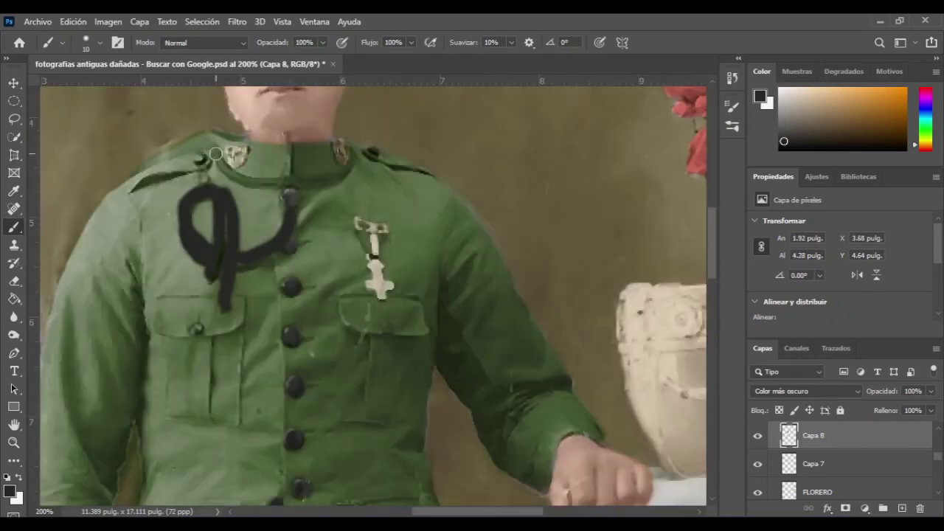
pyautogui.moveTo(211, 152)
pyautogui.mouseDown()
pyautogui.moveTo(295, 183)
pyautogui.moveTo(350, 168)
pyautogui.mouseUp()
pyautogui.hotkey('ctrl', '-')
pyautogui.hotkey('ctrl', '-')
pyautogui.scroll(-6, 807, 391)
pyautogui.press('Up')
pyautogui.press('Down')
pyautogui.press('Up')
pyautogui.press('Up')
pyautogui.press('Up')
pyautogui.press('Down')
pyautogui.press('Down')
pyautogui.press('Down')
pyautogui.press('Down')
pyautogui.press('Down')
pyautogui.press('Down')
pyautogui.press('Down')
pyautogui.press('Down')
pyautogui.press('Down')
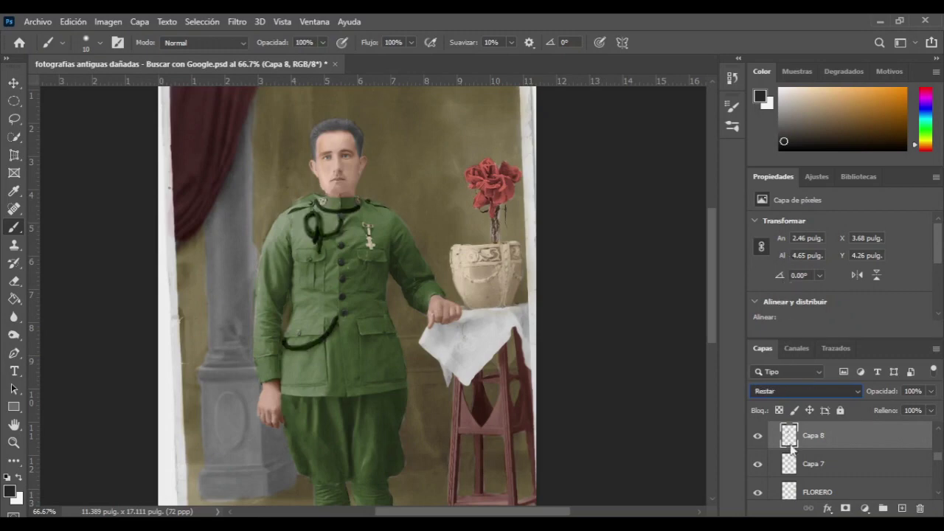
# Set Capa 8 to 49% opacity, move Capa 11 below Capa 10, and blend it as Luz fuerte.
pyautogui.write('49')
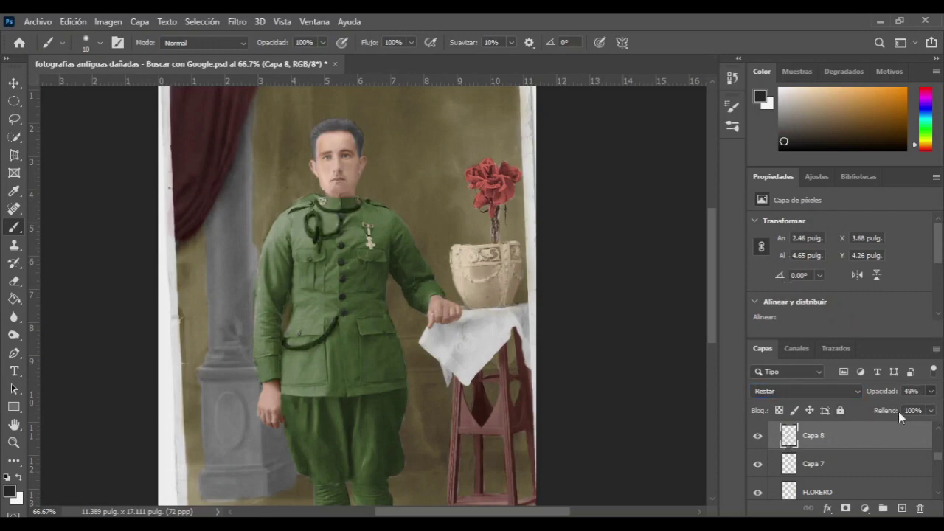
pyautogui.write('i')
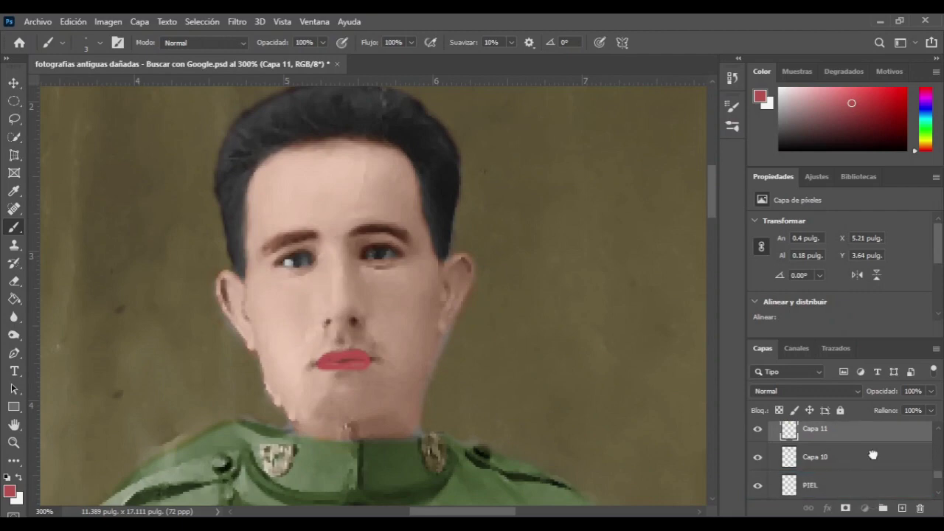
pyautogui.moveTo(873, 455); pyautogui.dragTo(873, 458)
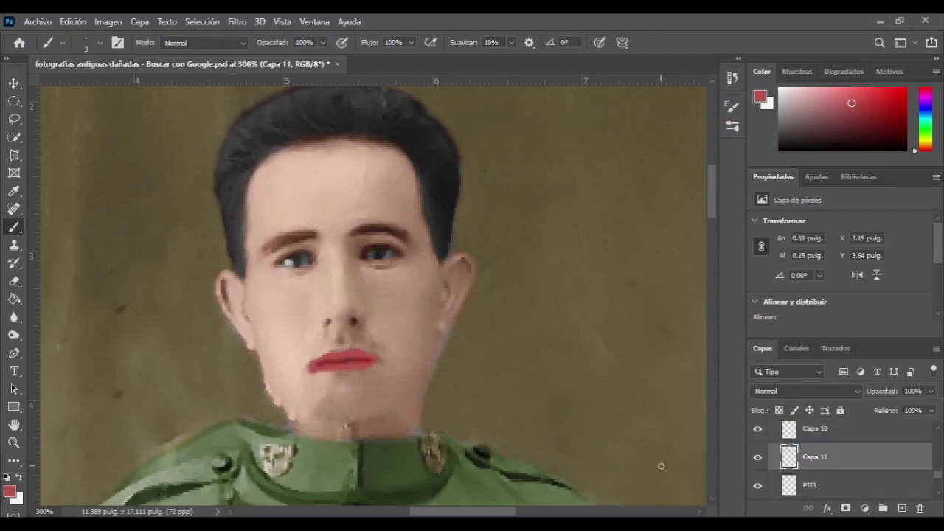
pyautogui.click(835, 385)
pyautogui.click(817, 488)
pyautogui.press('Up')
pyautogui.press('Up')
pyautogui.press('Up')
pyautogui.press('Up')
pyautogui.press('Up')
pyautogui.press('Up')
pyautogui.press('Up')
pyautogui.press('Up')
pyautogui.press('Down')
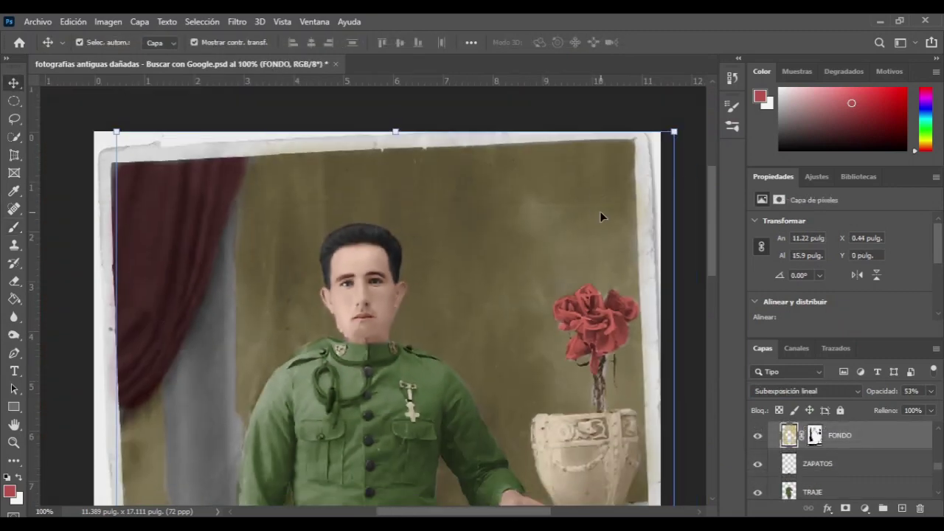
pyautogui.scroll(-2, 600, 212)
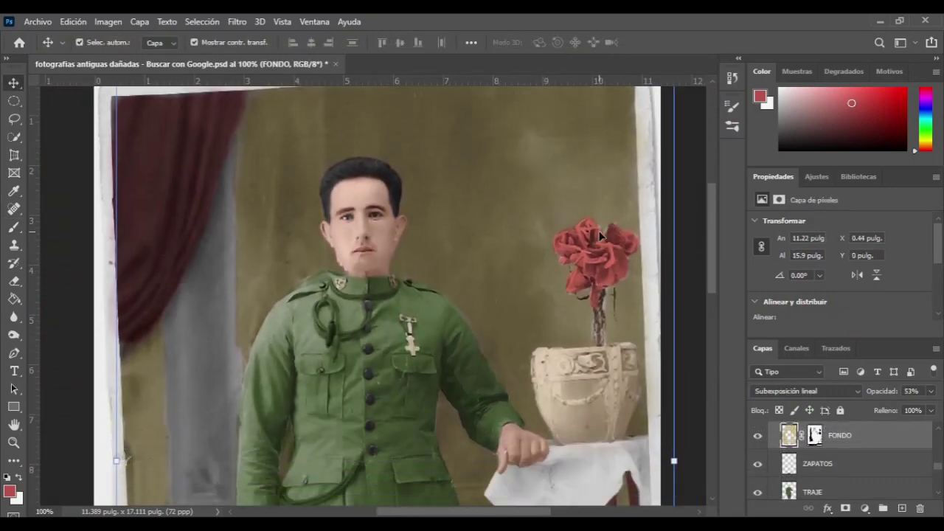
pyautogui.scroll(-1, 628, 252)
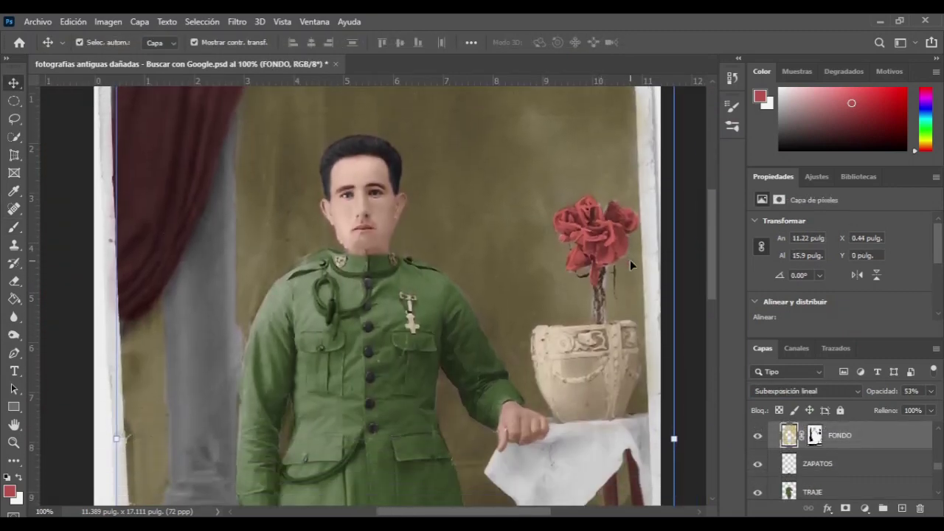
pyautogui.click(696, 194)
pyautogui.scroll(-1, 697, 193)
pyautogui.hotkey('ctrl', '-')
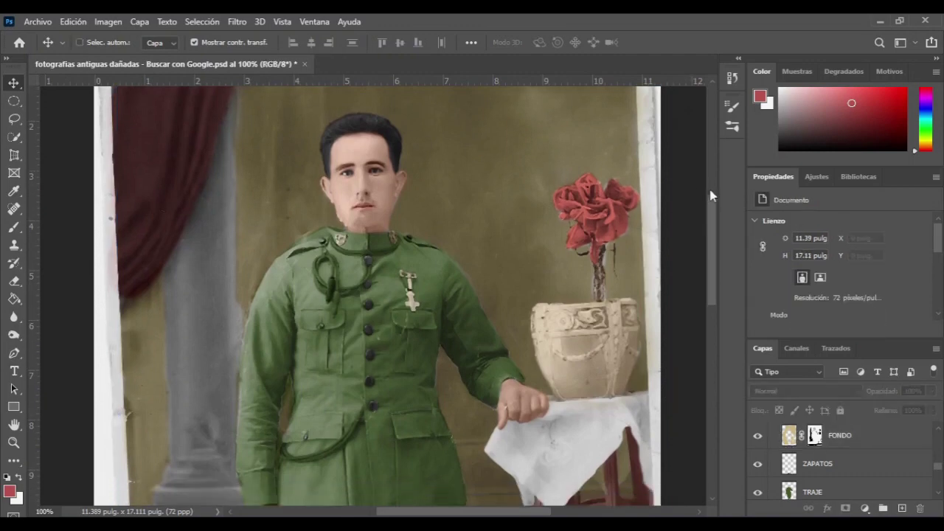
pyautogui.hotkey('ctrl', '-')
pyautogui.scroll(-4, 599, 247)
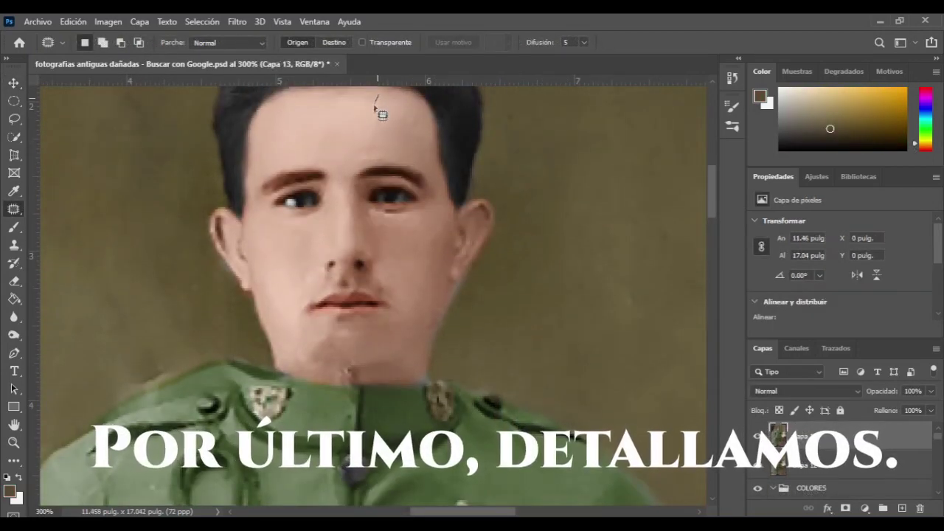
# Patch the forehead and brow blemishes, then clone away the grey fringe along the jaw and neck.
pyautogui.moveTo(380, 100); pyautogui.dragTo(387, 110)
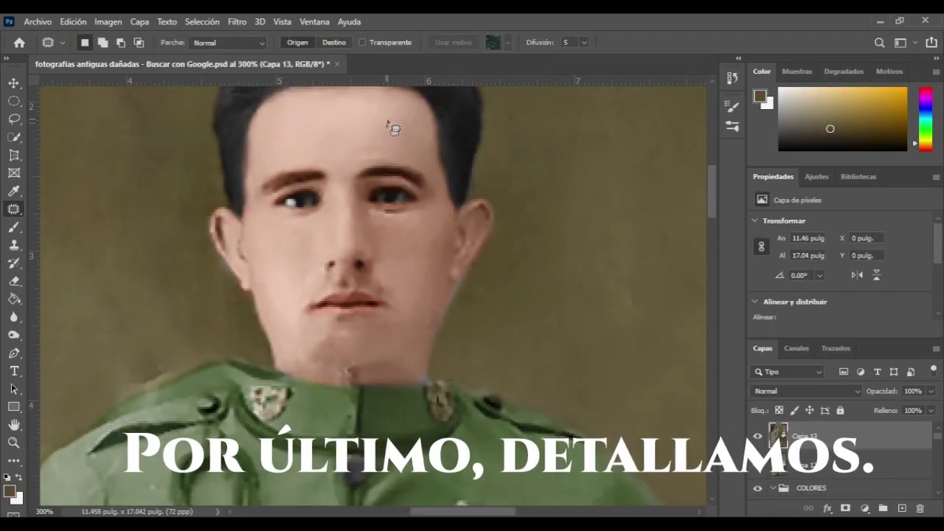
pyautogui.moveTo(362, 152); pyautogui.dragTo(391, 141)
pyautogui.hotkey('ctrl', 'd')
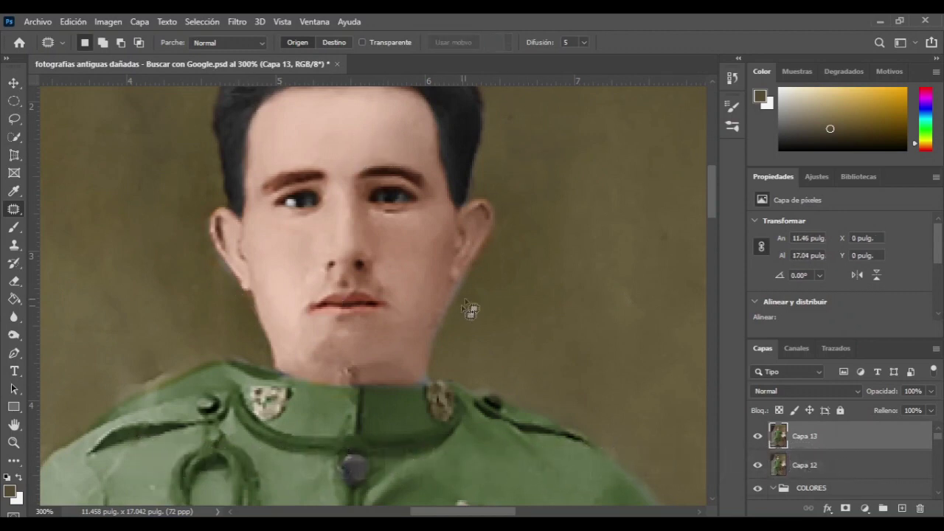
pyautogui.click(15, 245)
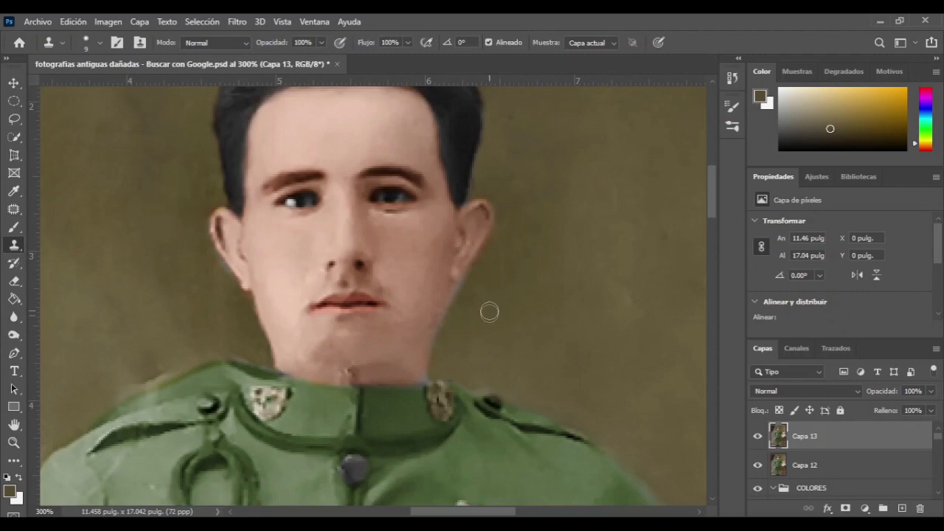
pyautogui.moveTo(478, 290)
pyautogui.mouseDown()
pyautogui.moveTo(449, 318)
pyautogui.moveTo(446, 340)
pyautogui.mouseUp()
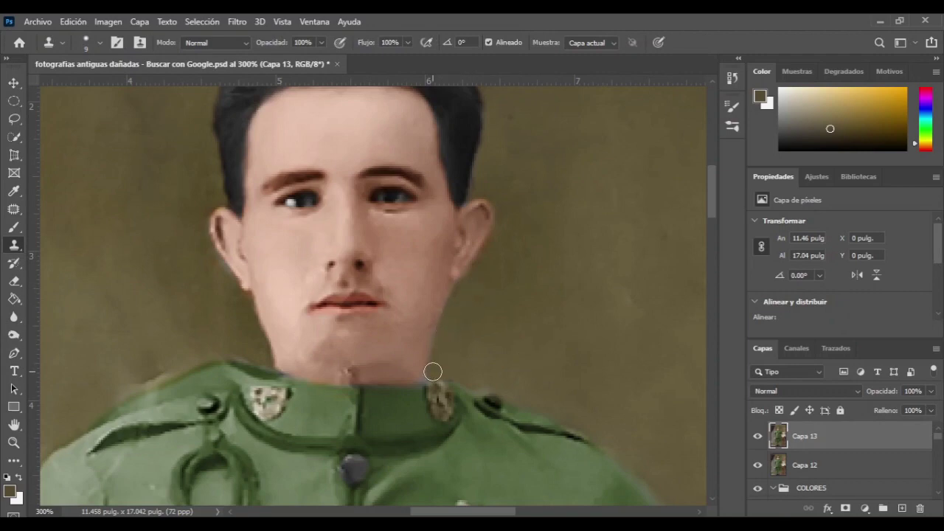
pyautogui.moveTo(432, 376)
pyautogui.mouseDown()
pyautogui.moveTo(456, 368)
pyautogui.moveTo(527, 398)
pyautogui.mouseUp()
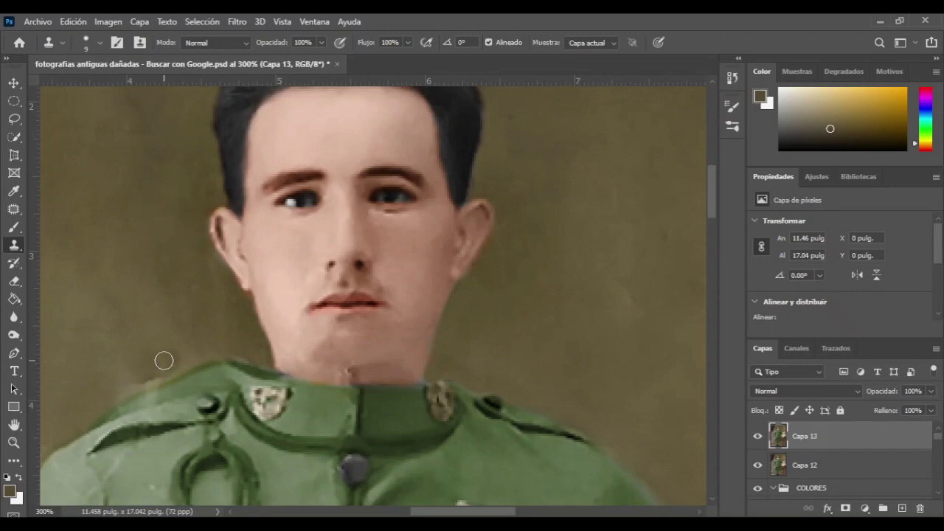
# Patch the background area above the soldier's left shoulder.
pyautogui.click(14, 210)
pyautogui.moveTo(116, 315)
pyautogui.mouseDown()
pyautogui.moveTo(160, 393)
pyautogui.moveTo(118, 317)
pyautogui.moveTo(172, 276)
pyautogui.mouseUp()
pyautogui.hotkey('ctrl', 'd')
pyautogui.hotkey('ctrl', '-')
pyautogui.hotkey('ctrl', '-')
pyautogui.hotkey('ctrl', '-')
pyautogui.hotkey('ctrl', '-')
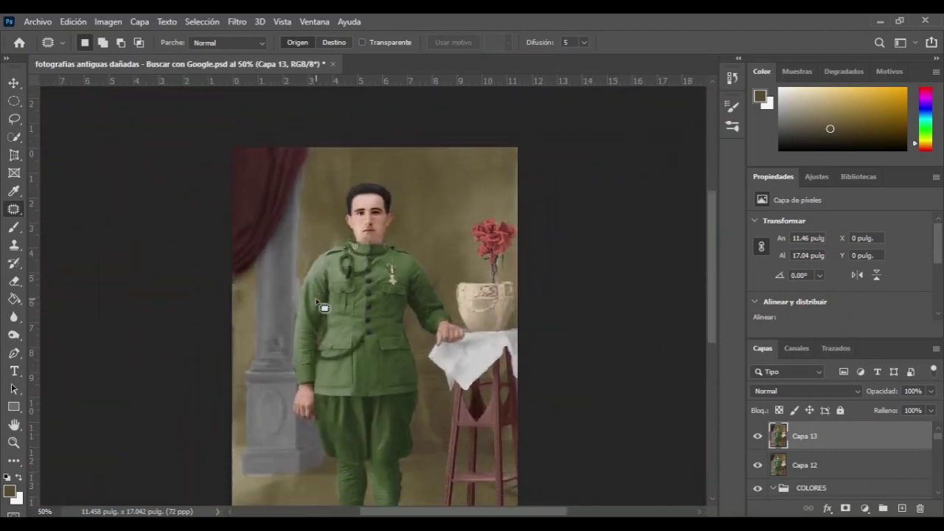
# Select Capa 13 and pick the Burn tool with Sombras range at 23% exposure.
pyautogui.scroll(-3, 319, 304)
pyautogui.hotkey('ctrl', '-')
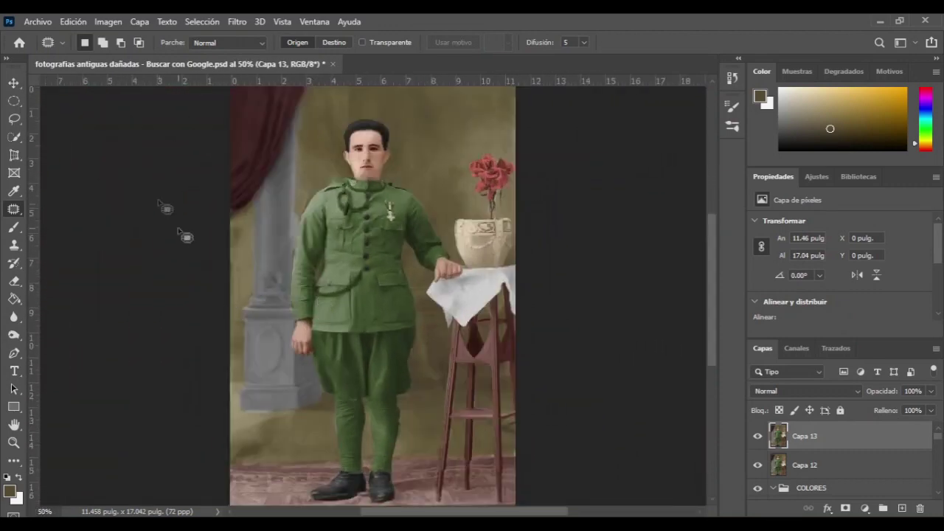
pyautogui.click(23, 87)
pyautogui.click(633, 222)
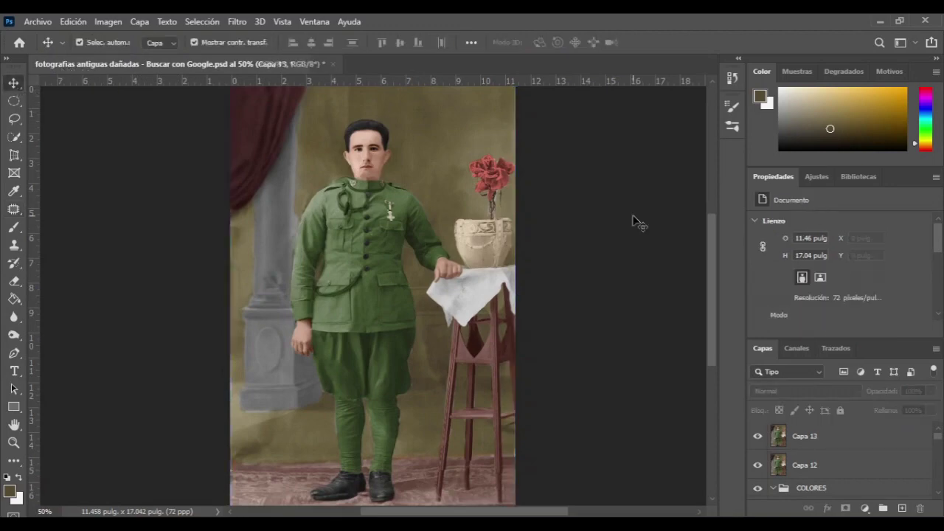
pyautogui.hotkey('ctrl', '-')
pyautogui.hotkey('ctrl', '+')
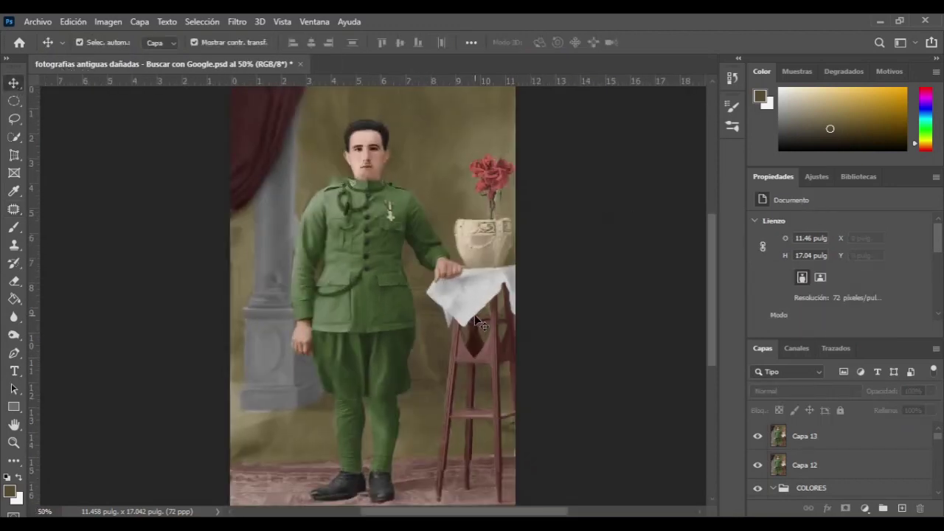
pyautogui.click(492, 354)
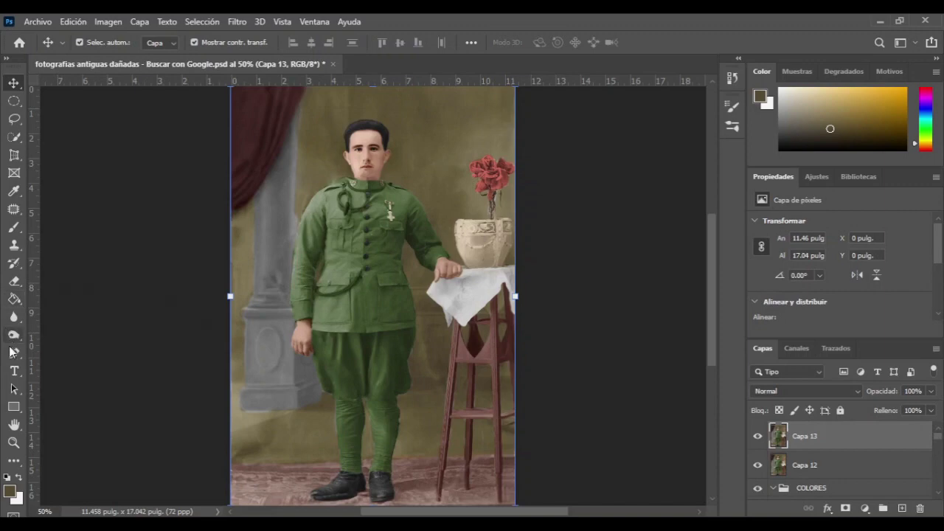
pyautogui.click(14, 336)
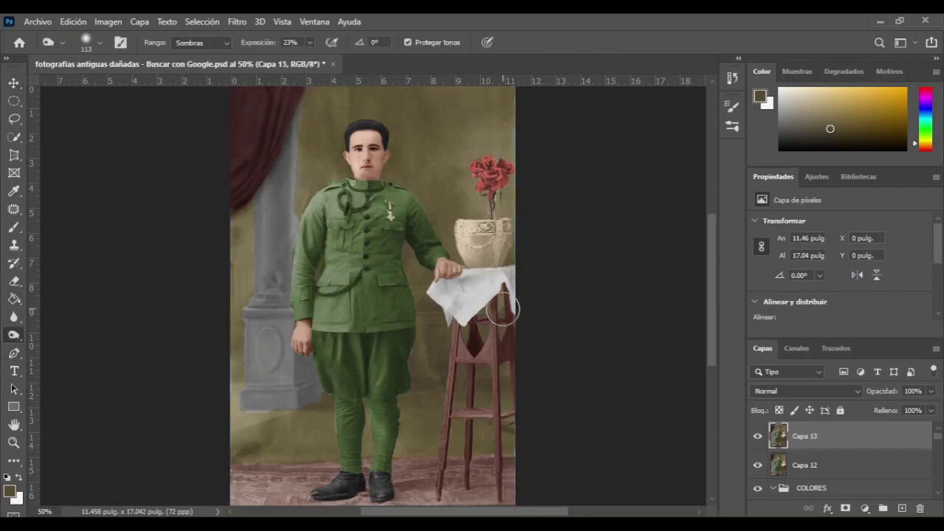
# Try burning shadows into the left and right table legs, undoing the strokes.
pyautogui.moveTo(502, 317); pyautogui.dragTo(493, 422)
pyautogui.hotkey('ctrl', 'z')
pyautogui.moveTo(456, 331); pyautogui.dragTo(442, 450)
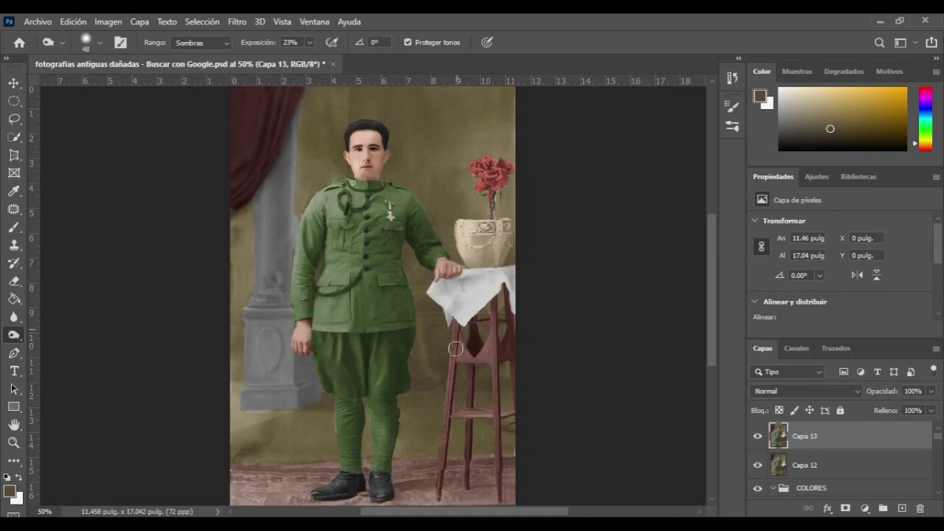
pyautogui.hotkey('ctrl', 'z')
pyautogui.press('[')
pyautogui.moveTo(457, 364); pyautogui.dragTo(440, 492)
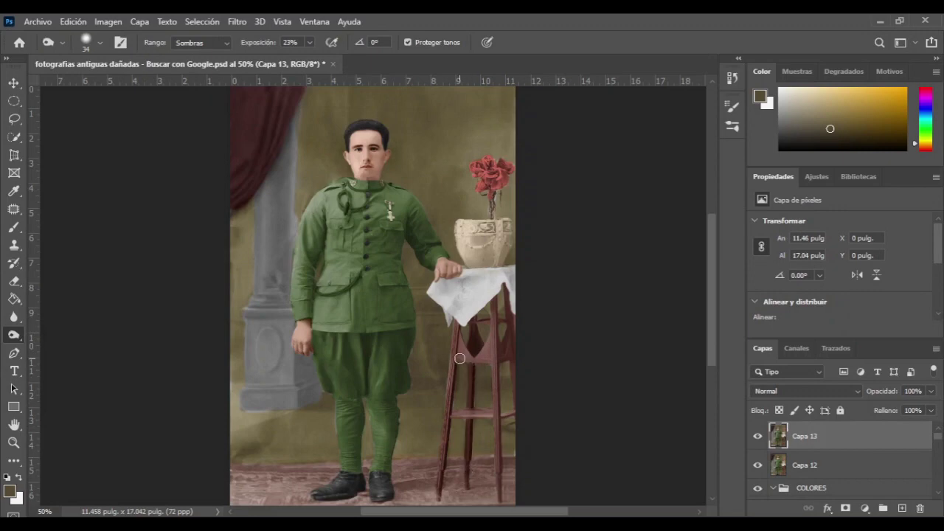
pyautogui.moveTo(497, 310); pyautogui.dragTo(495, 330)
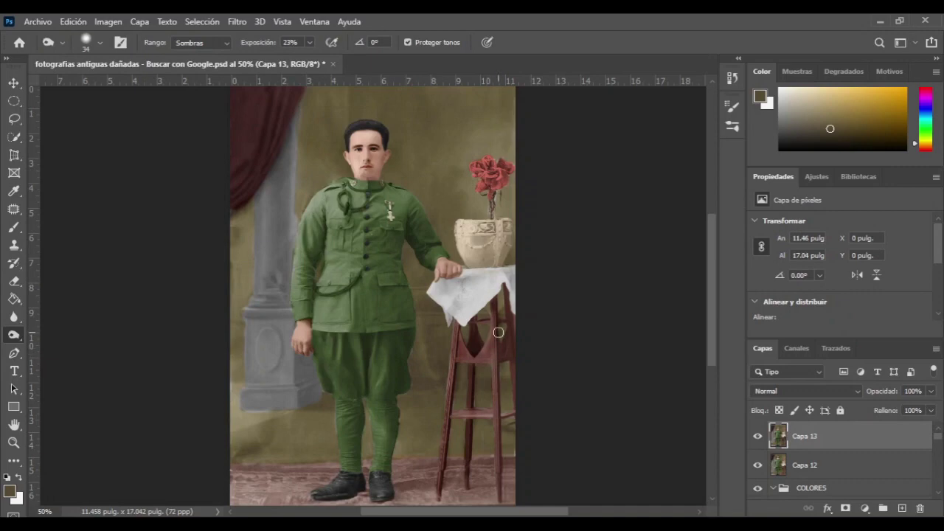
pyautogui.hotkey('ctrl', 'z')
pyautogui.hotkey('ctrl', 'z')
pyautogui.hotkey('ctrl', 'z')
pyautogui.hotkey('ctrl', '-')
pyautogui.hotkey('ctrl', '+')
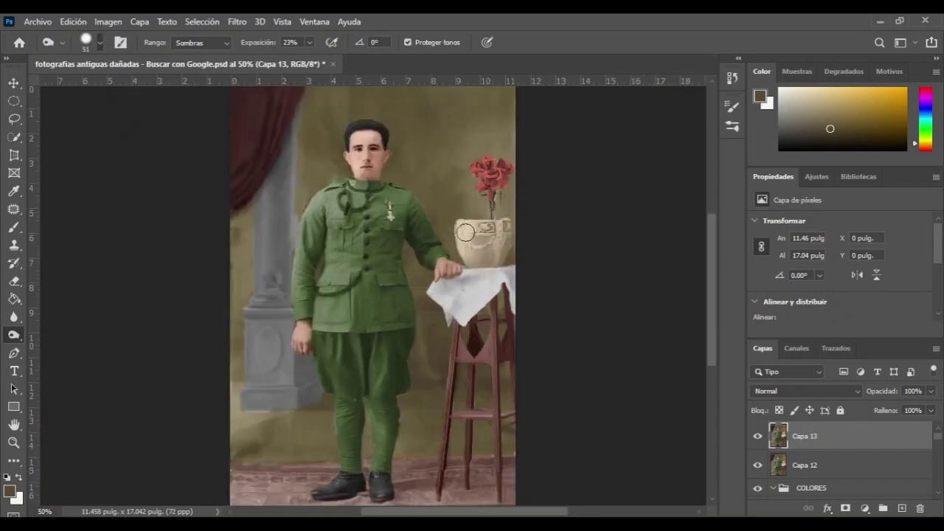
# Darken the vase's left edge, then try and undo burning the column base with an 89 brush.
pyautogui.moveTo(463, 230); pyautogui.dragTo(470, 251)
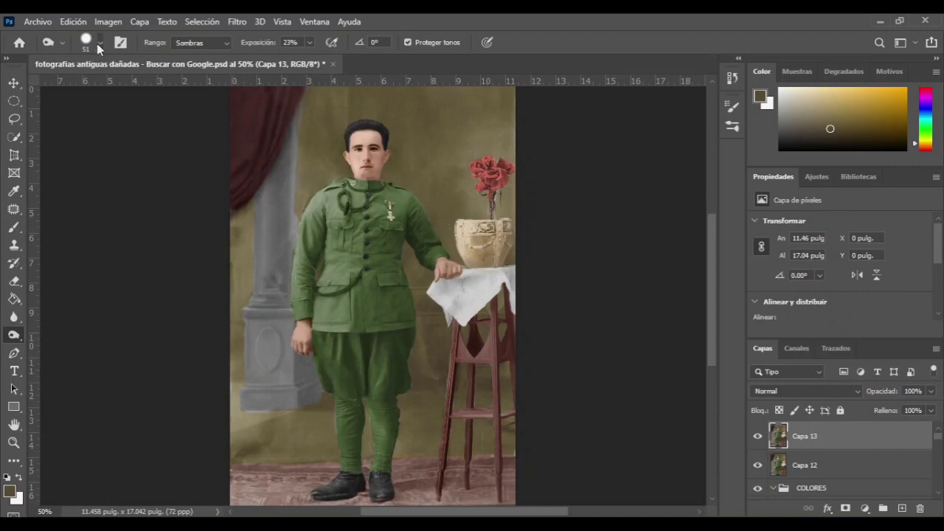
pyautogui.press(']')
pyautogui.press(']')
pyautogui.press(']')
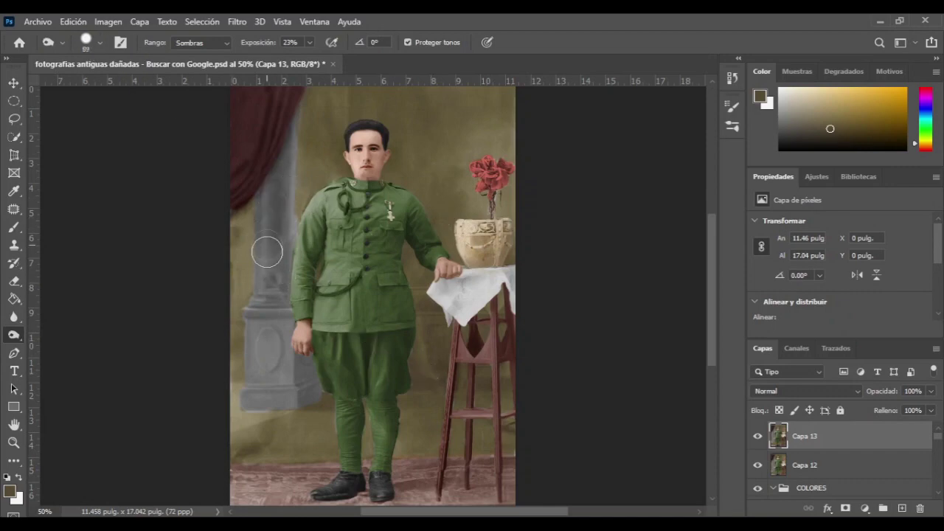
pyautogui.moveTo(262, 332)
pyautogui.mouseDown()
pyautogui.moveTo(259, 322)
pyautogui.moveTo(255, 392)
pyautogui.moveTo(288, 389)
pyautogui.moveTo(272, 358)
pyautogui.moveTo(273, 194)
pyautogui.mouseUp()
pyautogui.hotkey('ctrl', 'z')
pyautogui.moveTo(270, 257)
pyautogui.mouseDown()
pyautogui.moveTo(278, 349)
pyautogui.moveTo(287, 379)
pyautogui.moveTo(302, 376)
pyautogui.moveTo(262, 397)
pyautogui.moveTo(280, 363)
pyautogui.moveTo(276, 338)
pyautogui.mouseUp()
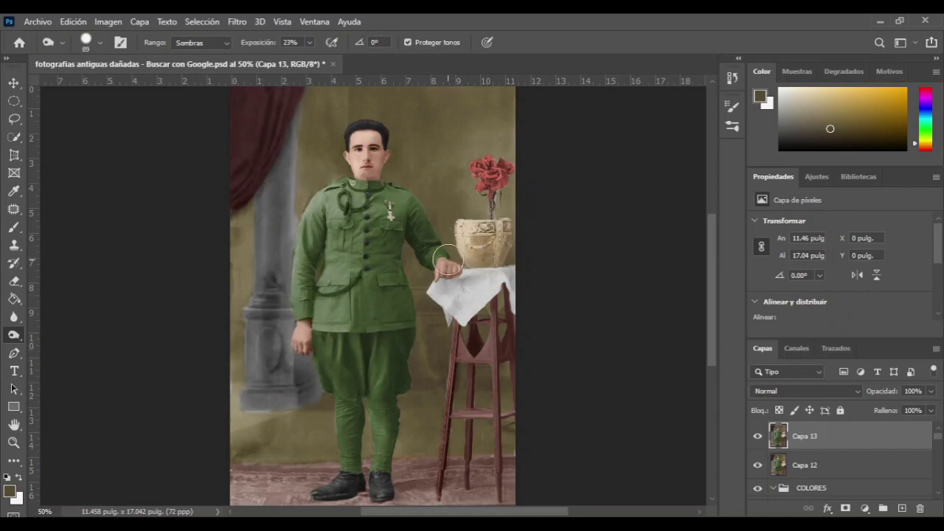
pyautogui.hotkey('ctrl', 'z')
pyautogui.hotkey('ctrl', 'z')
pyautogui.hotkey('ctrl', 'z')
pyautogui.hotkey('ctrl', 'z')
pyautogui.hotkey('ctrl', 'z')
pyautogui.hotkey('ctrl', 'z')
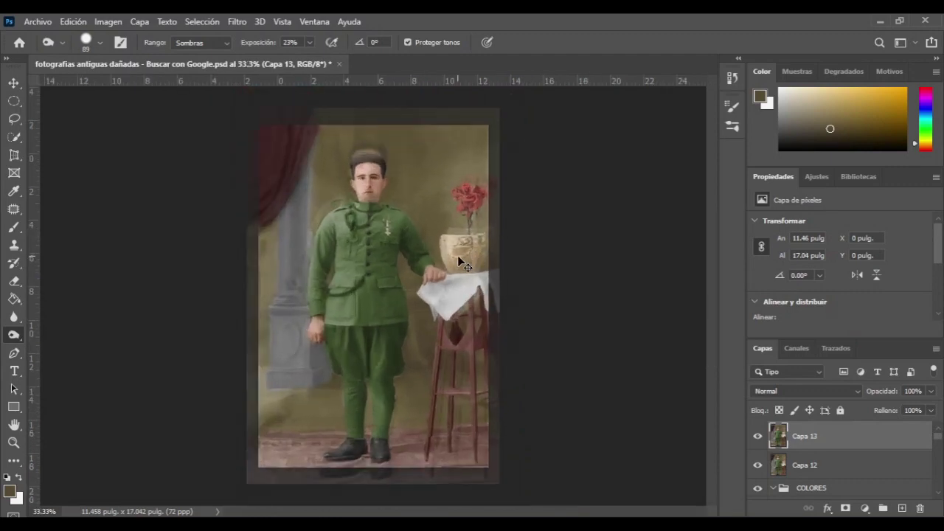
# Zoom in on the column and trace its edge around the soldier's hand and finger with the Pen tool.
pyautogui.moveTo(255, 324); pyautogui.dragTo(443, 280)
pyautogui.hotkey('ctrl', '+')
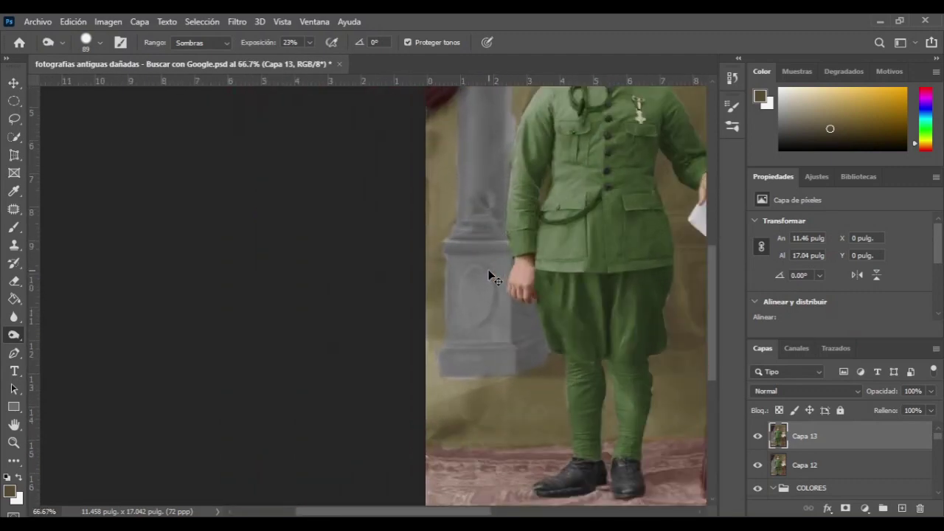
pyautogui.hotkey('ctrl', '+')
pyautogui.moveTo(475, 233); pyautogui.dragTo(317, 355)
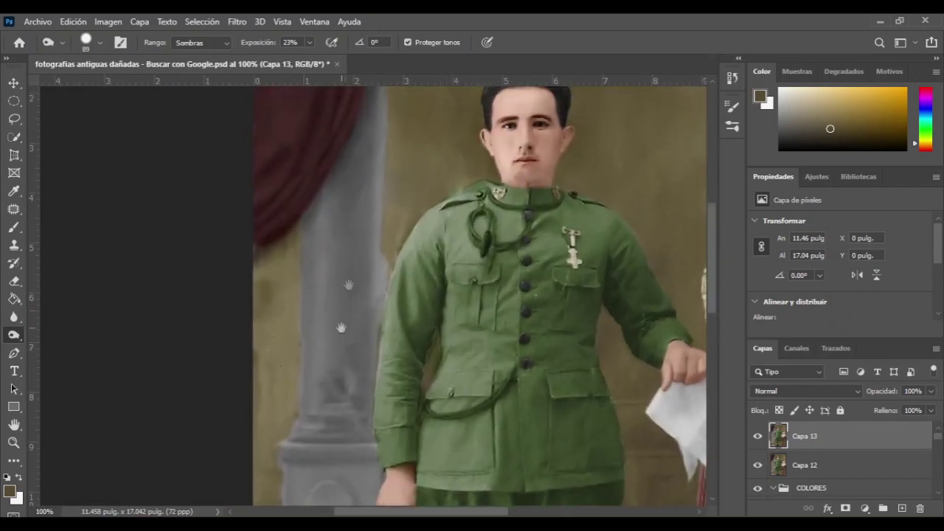
pyautogui.moveTo(357, 254); pyautogui.dragTo(373, 213)
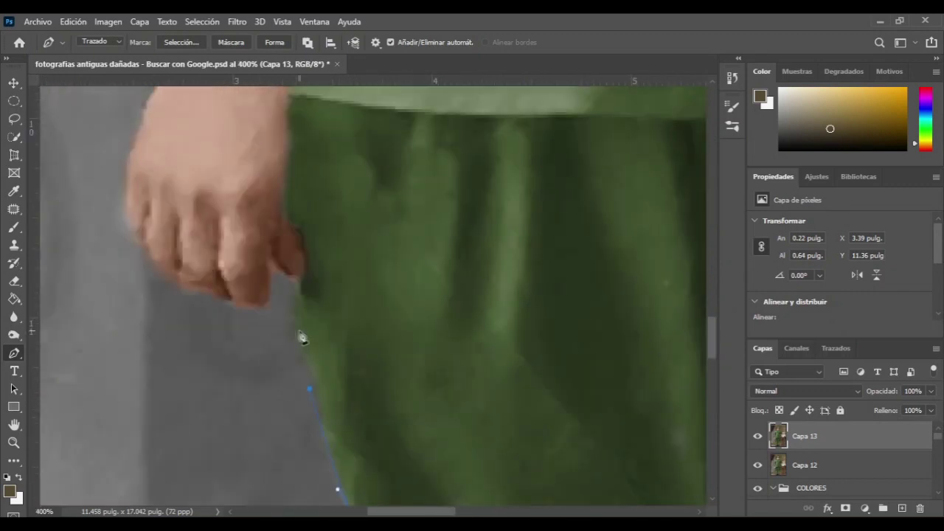
pyautogui.click(296, 302)
pyautogui.click(296, 286)
pyautogui.click(276, 269)
pyautogui.click(271, 259)
pyautogui.click(264, 304)
pyautogui.click(256, 306)
pyautogui.click(229, 296)
pyautogui.moveTo(229, 295); pyautogui.dragTo(321, 373)
pyautogui.click(298, 370)
pyautogui.click(264, 352)
pyautogui.click(242, 330)
pyautogui.click(236, 323)
pyautogui.click(231, 315)
pyautogui.click(224, 299)
pyautogui.click(221, 248)
pyautogui.click(230, 208)
pyautogui.moveTo(242, 191); pyautogui.dragTo(250, 353)
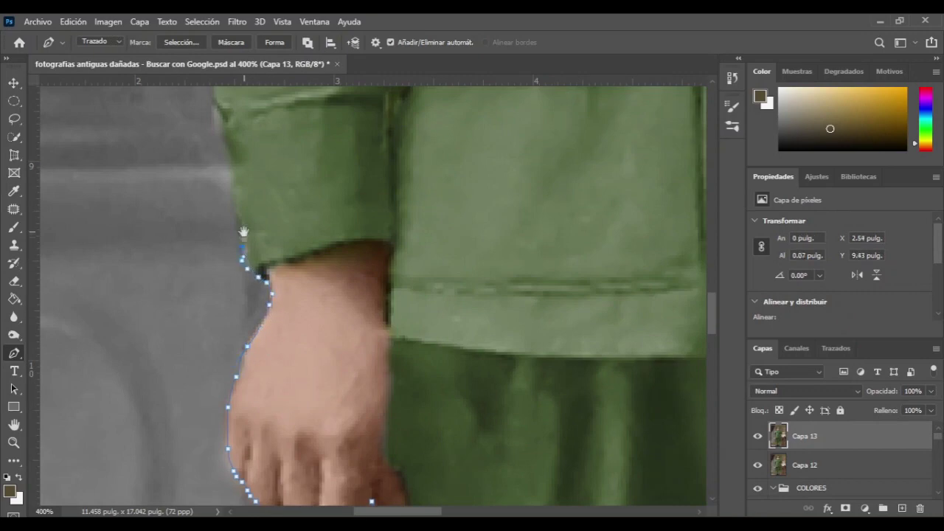
# Continue the pen path up along the sleeve edge to the shoulder.
pyautogui.moveTo(243, 232); pyautogui.dragTo(299, 343)
pyautogui.click(291, 318)
pyautogui.click(288, 279)
pyautogui.moveTo(270, 221); pyautogui.dragTo(289, 403)
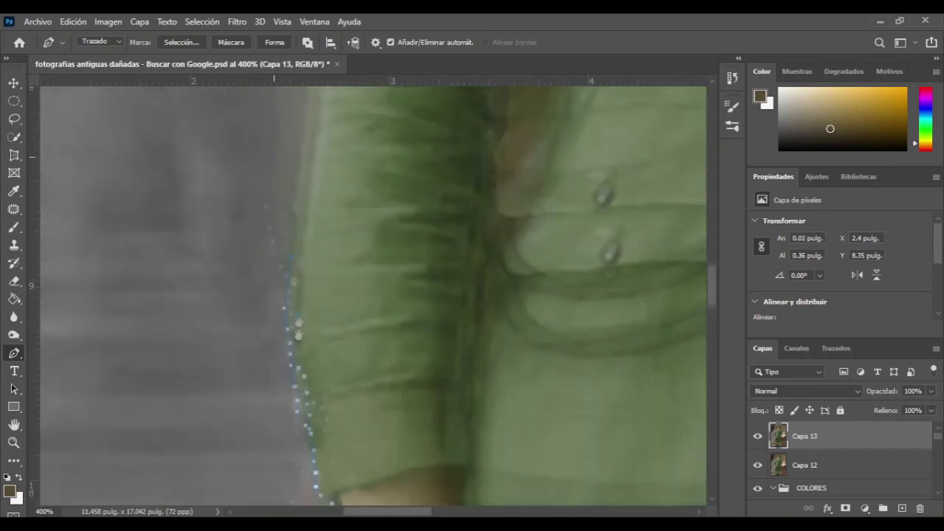
pyautogui.click(292, 327)
pyautogui.click(292, 283)
pyautogui.click(306, 173)
pyautogui.moveTo(314, 144); pyautogui.dragTo(321, 305)
pyautogui.click(337, 148)
pyautogui.moveTo(337, 148)
pyautogui.mouseDown()
pyautogui.moveTo(352, 225)
pyautogui.moveTo(340, 327)
pyautogui.mouseUp()
# Finish the path along the curtain's curve and convert it into a selection.
pyautogui.scroll(-3, 359, 321)
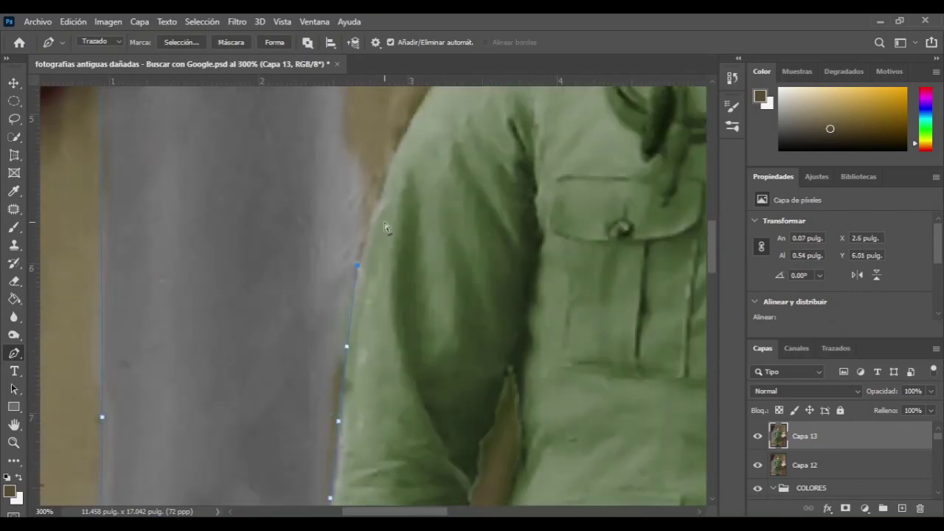
pyautogui.scroll(-3, 360, 295)
pyautogui.scroll(2, 359, 276)
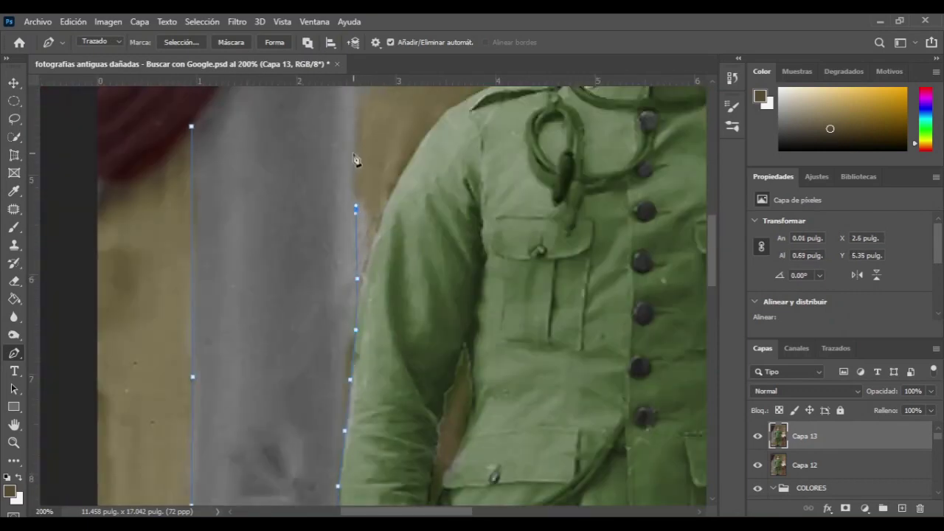
pyautogui.scroll(3, 362, 206)
pyautogui.scroll(1, 371, 295)
pyautogui.scroll(2, 380, 262)
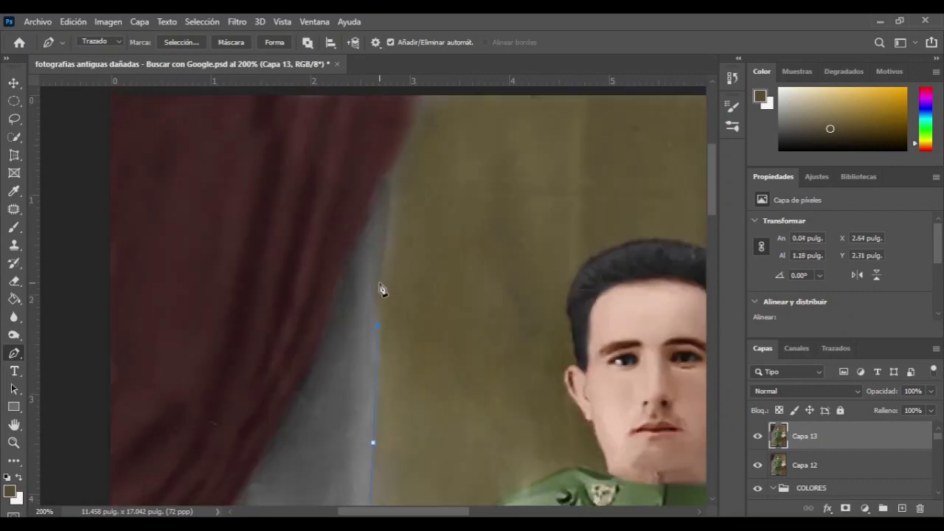
pyautogui.scroll(-2, 354, 284)
pyautogui.hscroll(-2, 417, 273)
pyautogui.moveTo(373, 357); pyautogui.dragTo(365, 371)
pyautogui.click(335, 413)
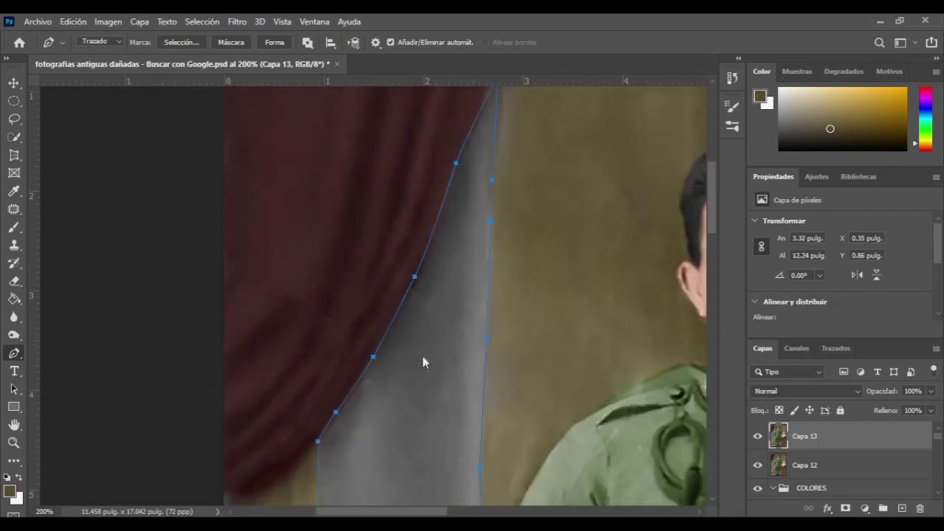
pyautogui.press('i')
pyautogui.hotkey('ctrl', '-')
pyautogui.hotkey('ctrl', '-')
pyautogui.hotkey('ctrl', '-')
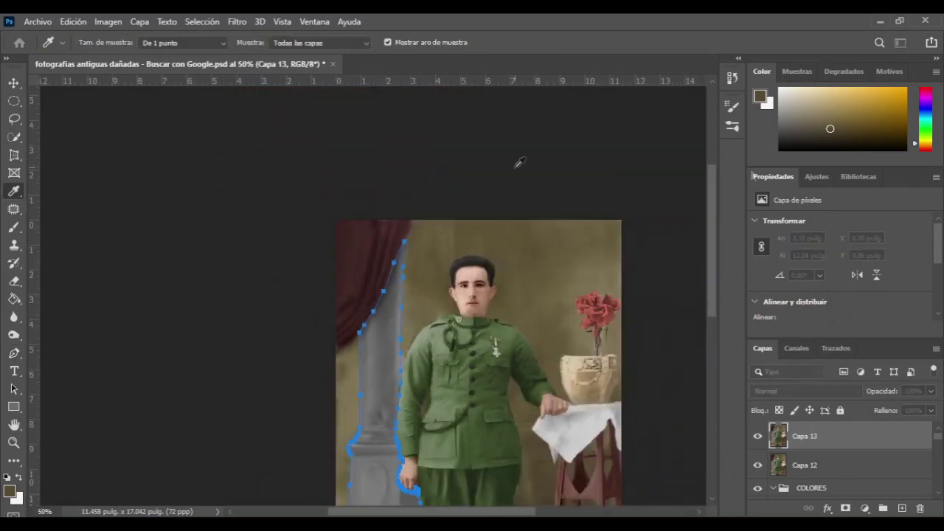
pyautogui.press('p')
pyautogui.hotkey('ctrl', '-')
pyautogui.hotkey('ctrl', 'Return')
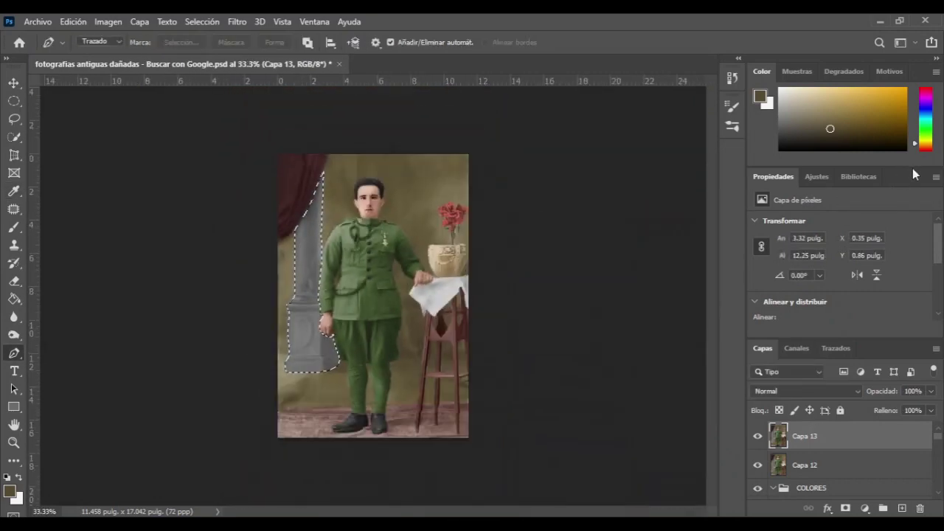
# Burn shadows over the selected column from top to base, then deselect.
pyautogui.hotkey('ctrl', '+')
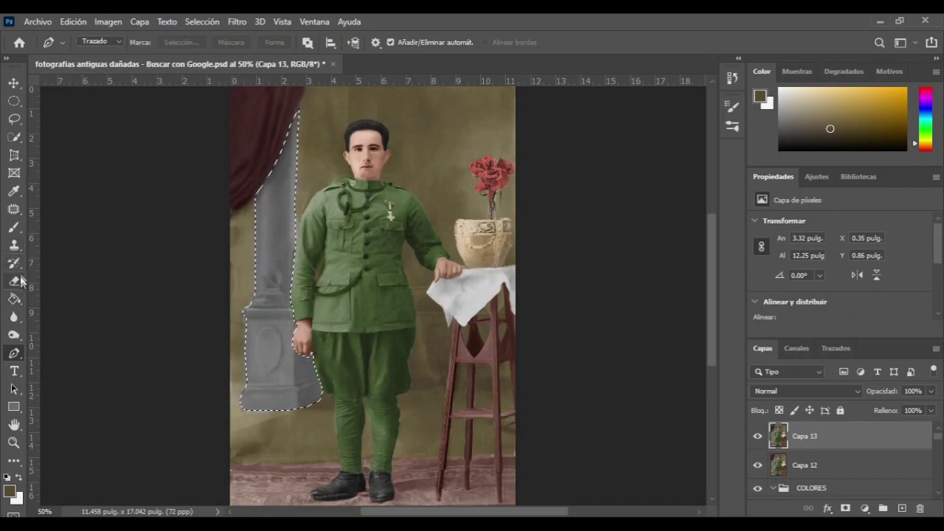
pyautogui.click(14, 335)
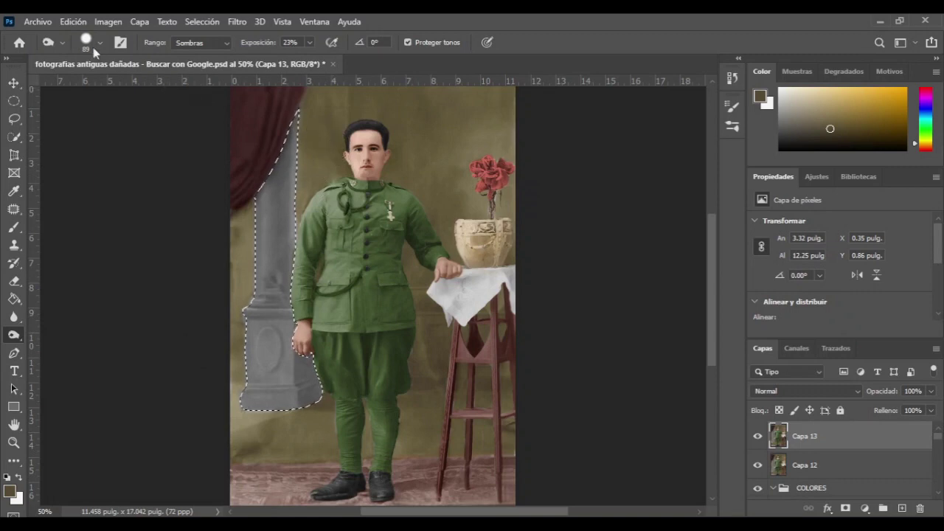
pyautogui.moveTo(284, 126); pyautogui.dragTo(270, 398)
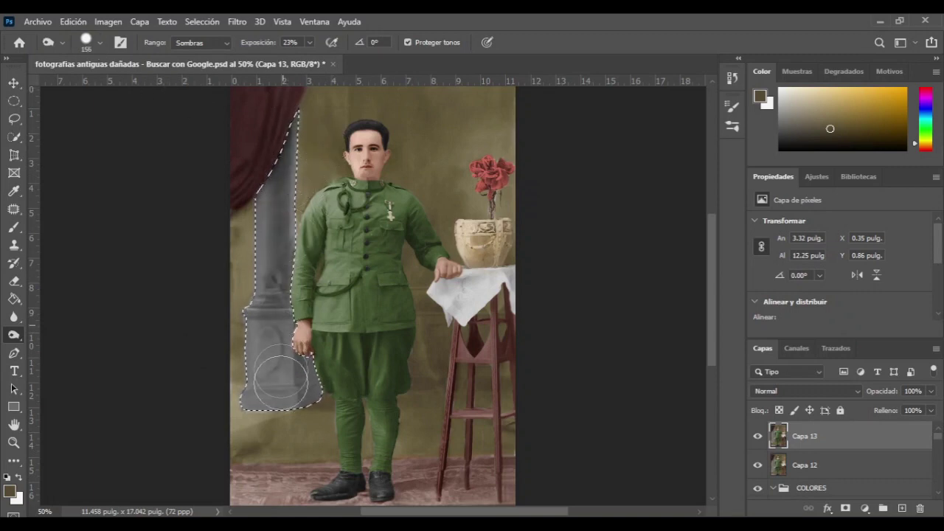
pyautogui.moveTo(232, 444)
pyautogui.mouseDown()
pyautogui.moveTo(337, 258)
pyautogui.moveTo(270, 221)
pyautogui.moveTo(247, 221)
pyautogui.mouseUp()
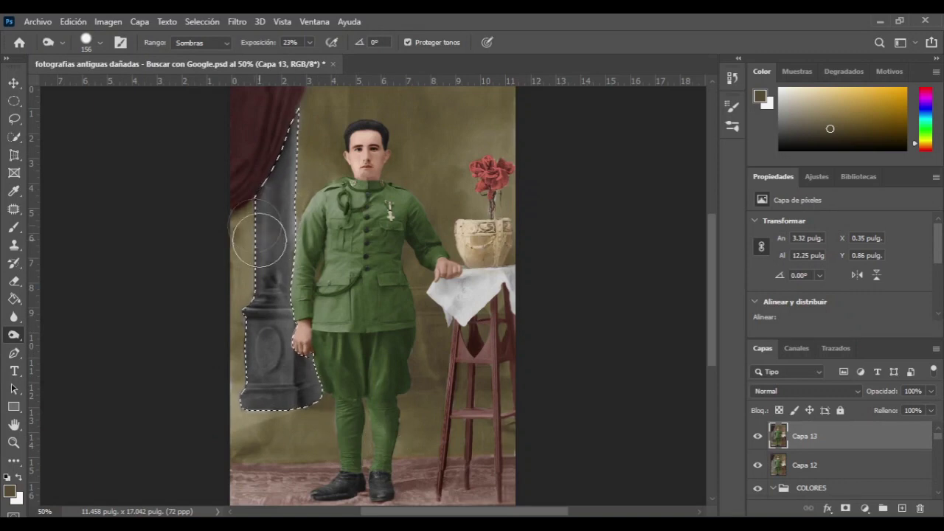
pyautogui.hotkey('ctrl', 'd')
pyautogui.hotkey('ctrl', '-')
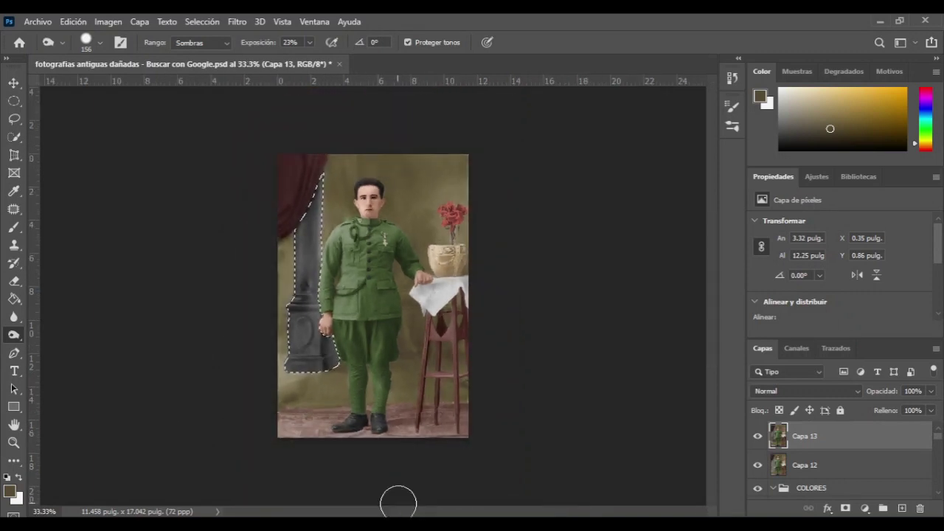
pyautogui.hotkey('ctrl', '+')
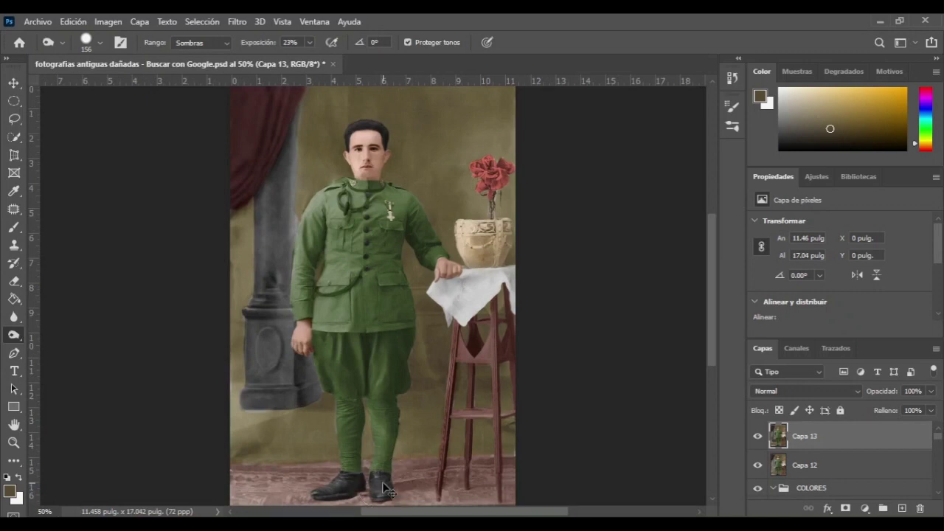
pyautogui.hotkey('ctrl', '-')
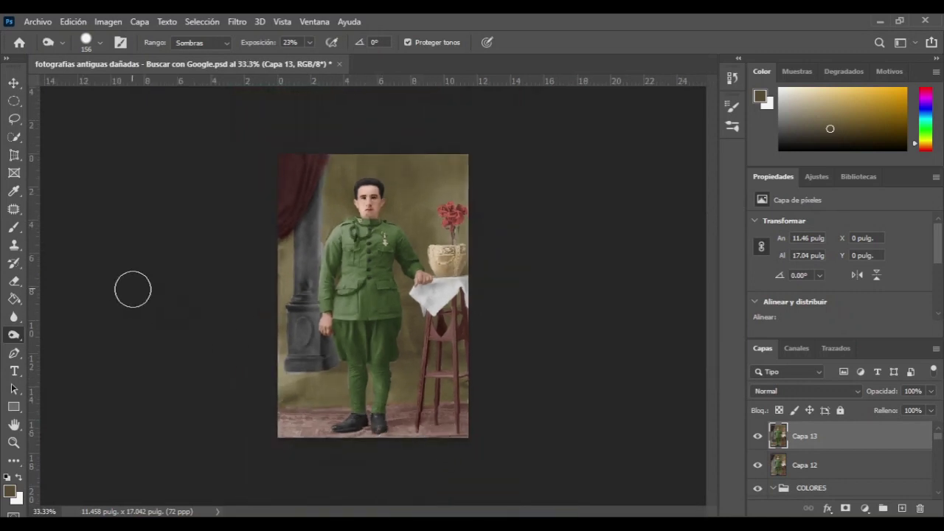